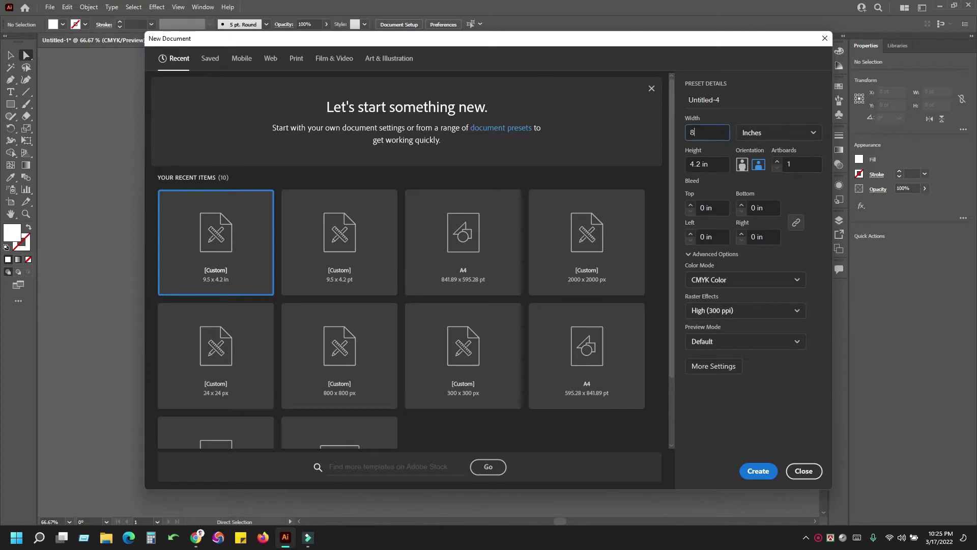
Create a new landscape CMYK document 9.5 in wide and 4.2 in high.
click(706, 166)
key(Return)
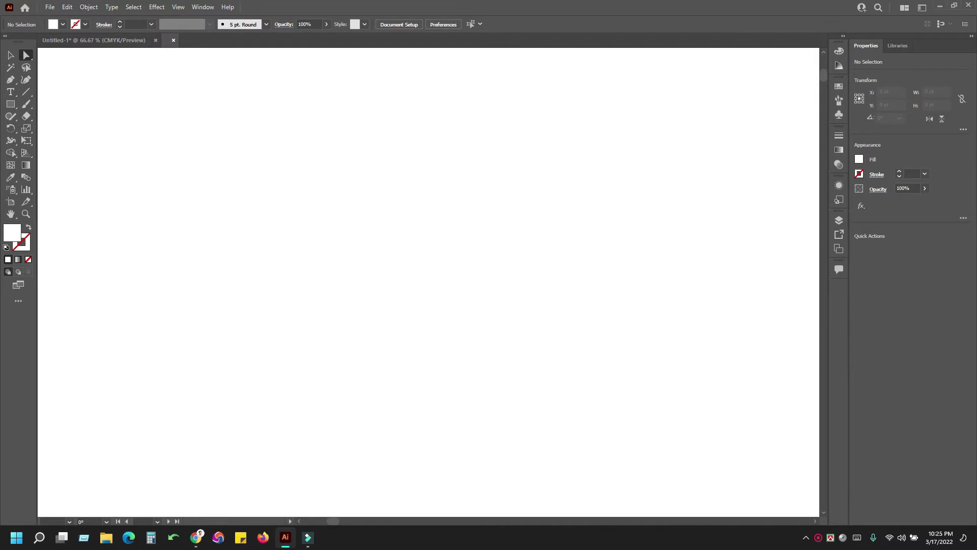
key(ctrl+minus)
key(ctrl+minus)
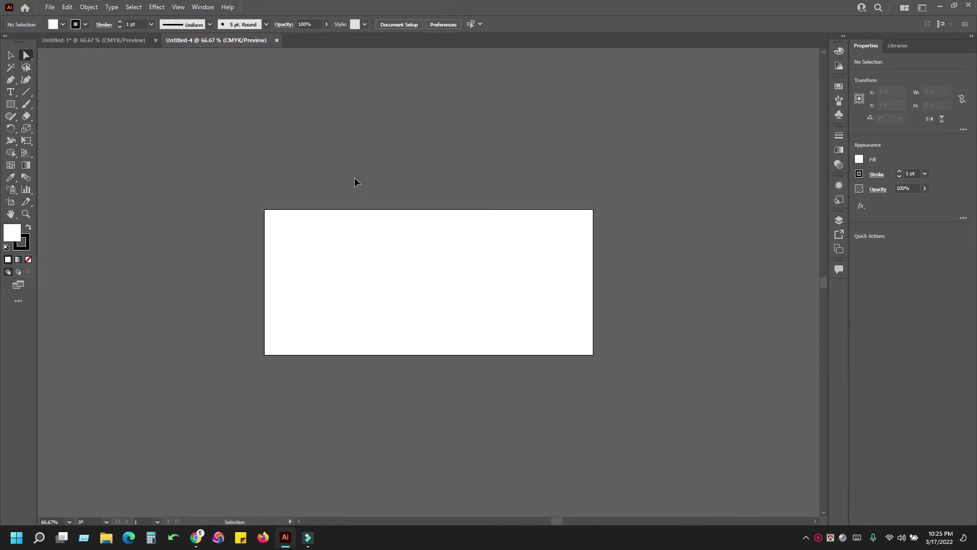
key(ctrl+1)
Copy the logo, contact text, QR code and icons from Untitled-1 and paste them into the new document.
click(138, 41)
drag(196, 124, 558, 299)
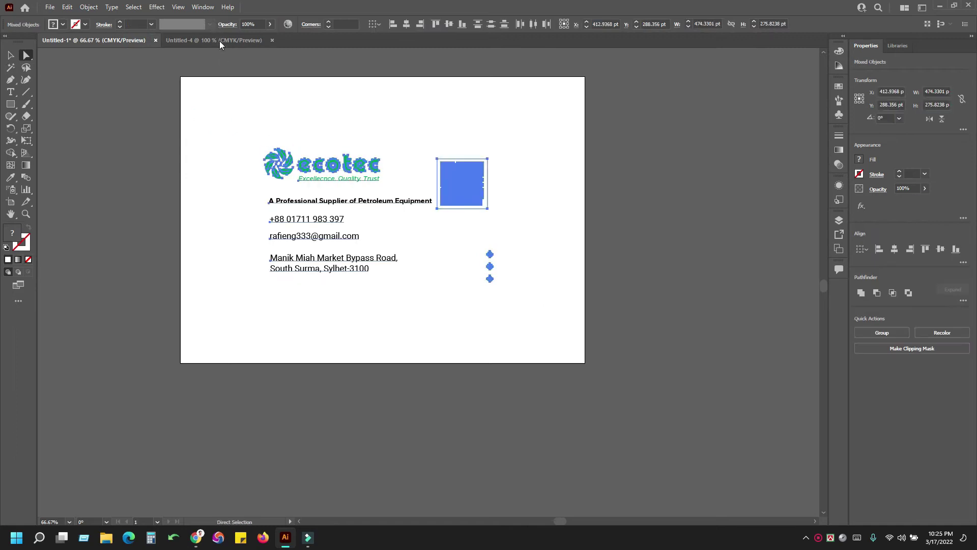
click(219, 41)
key(ctrl+v)
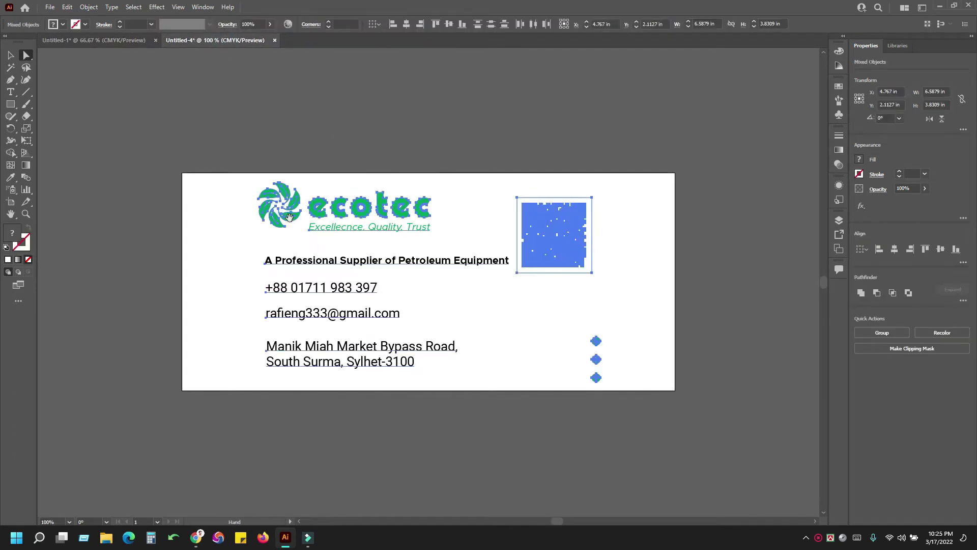
Move the pasted artwork off the artboard, just beyond its left edge, and deselect it.
drag(289, 217, 496, 192)
drag(753, 214, 299, 169)
key(ctrl+minus)
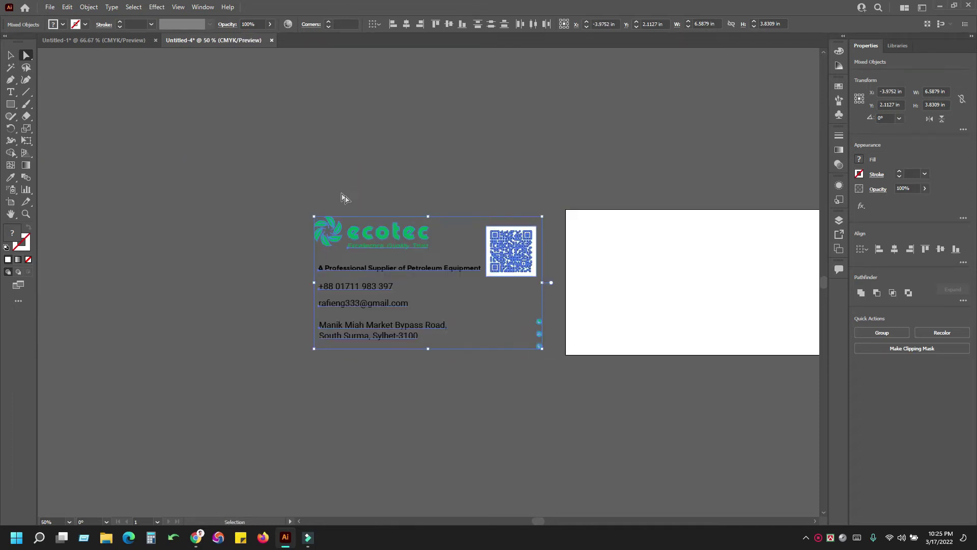
drag(467, 169, 299, 176)
drag(356, 166, 241, 157)
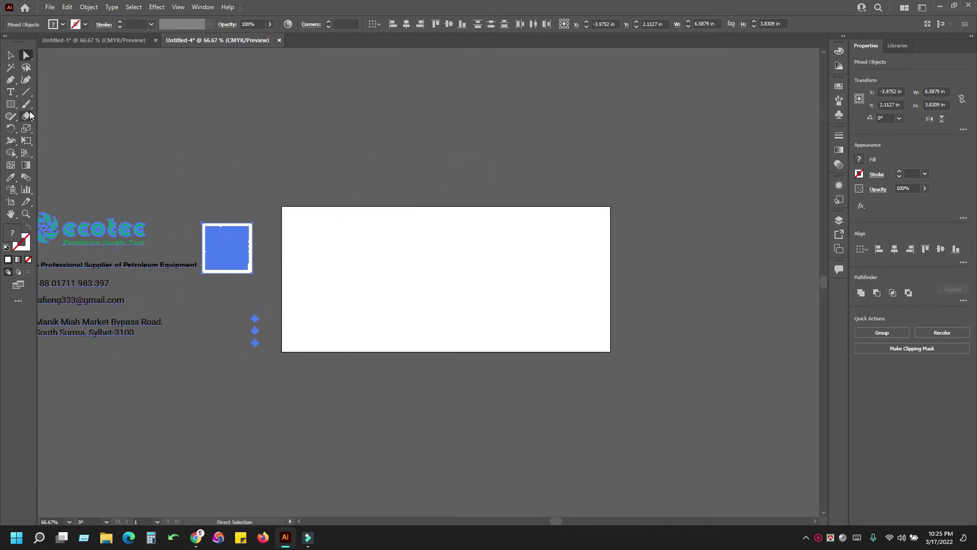
click(179, 95)
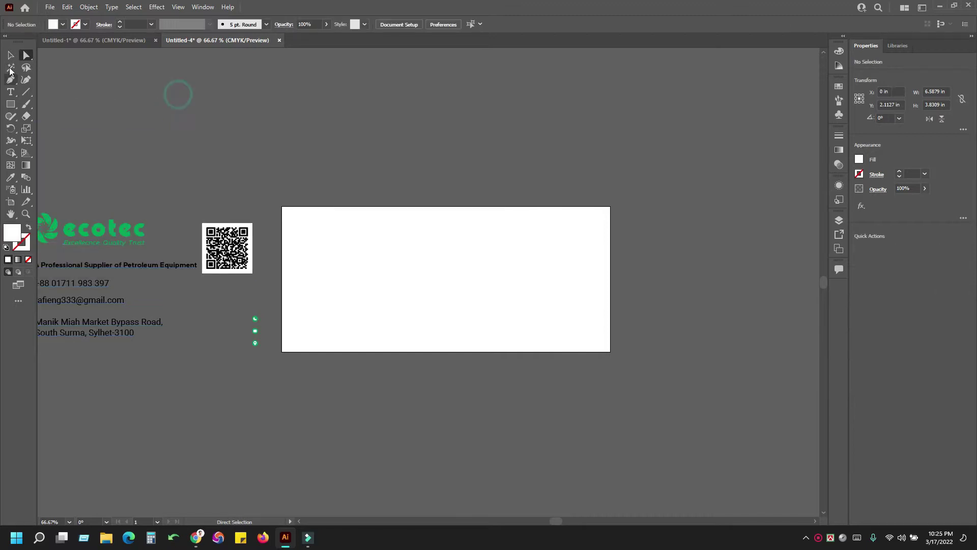
Draw a white rectangle 9.5 in wide and about 0.96 in high directly above the artboard.
click(10, 104)
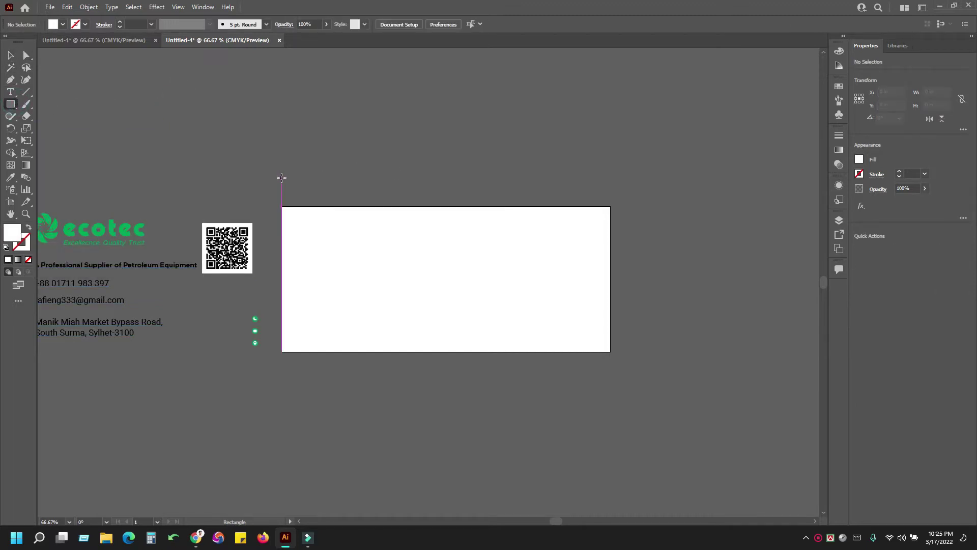
mouse_move(280, 174)
mouse_down()
mouse_move(305, 196)
mouse_move(348, 207)
mouse_move(611, 207)
mouse_up()
click(11, 54)
click(510, 147)
click(561, 188)
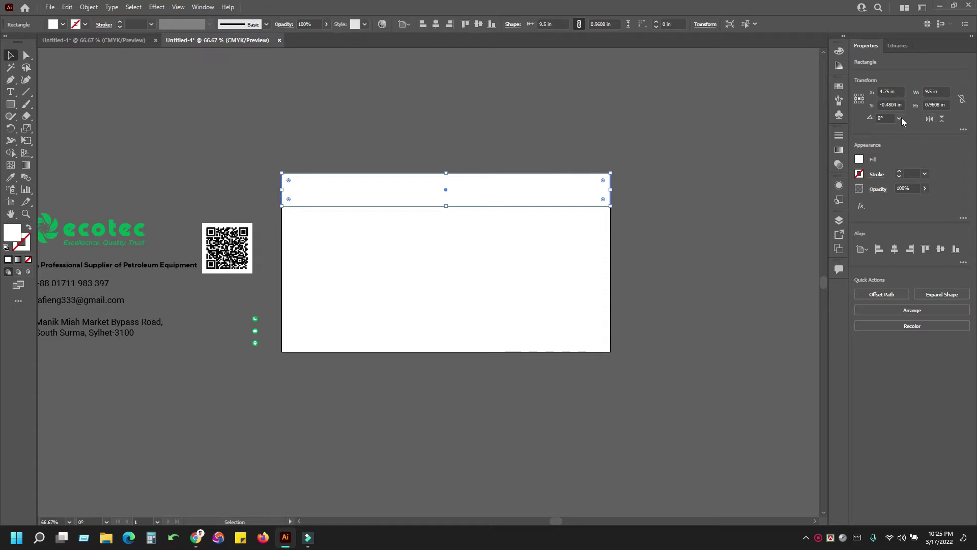
Set the rectangle's height to 1.2 in and align its lower edge with the artboard's top edge.
click(944, 105)
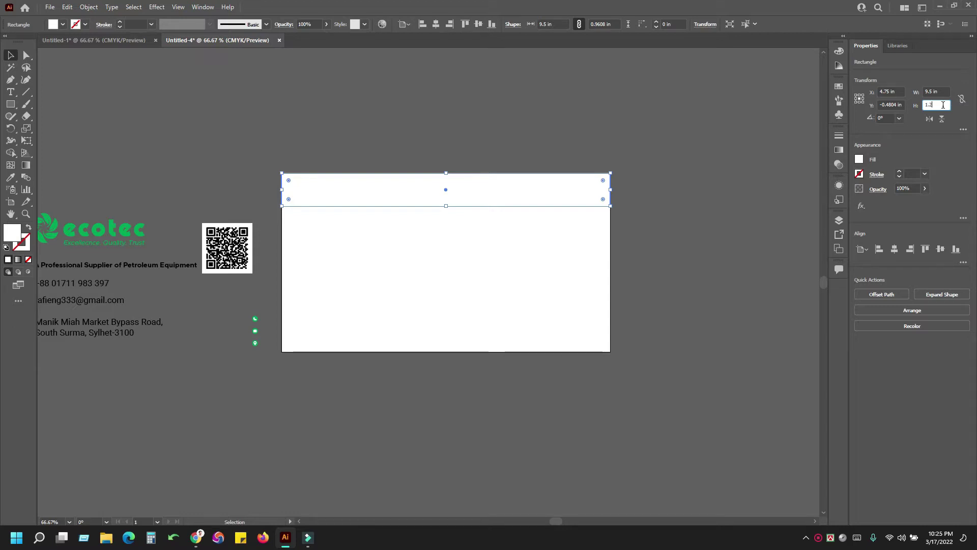
key(Return)
click(541, 102)
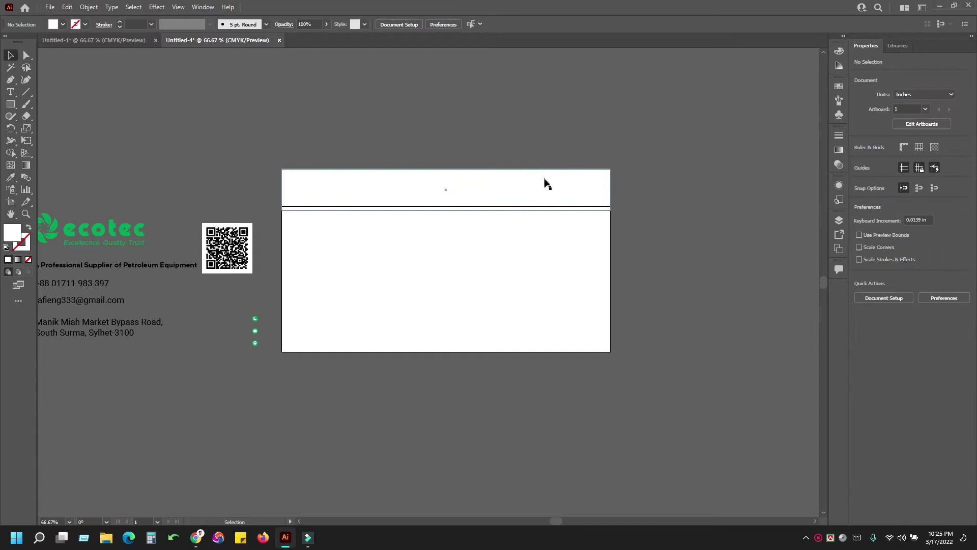
drag(545, 184, 544, 181)
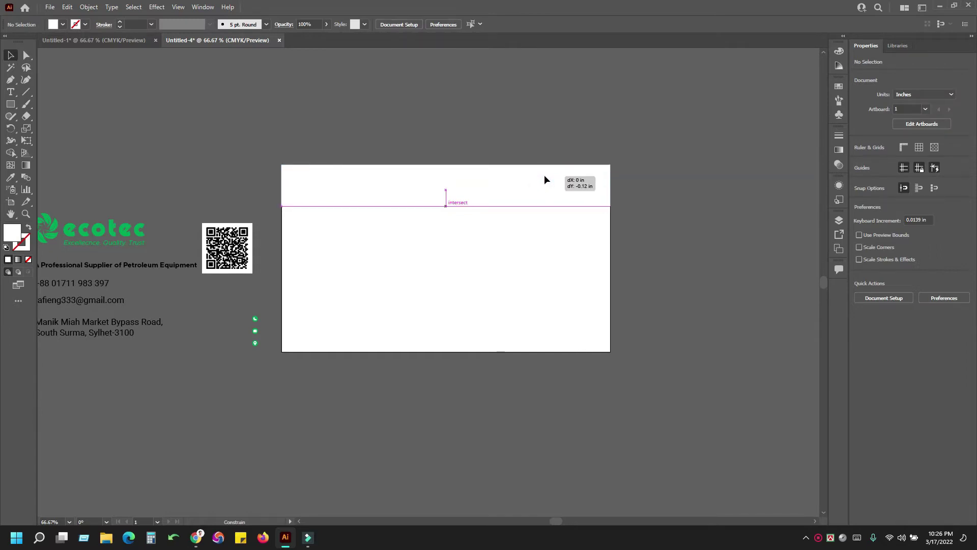
drag(545, 175, 545, 175)
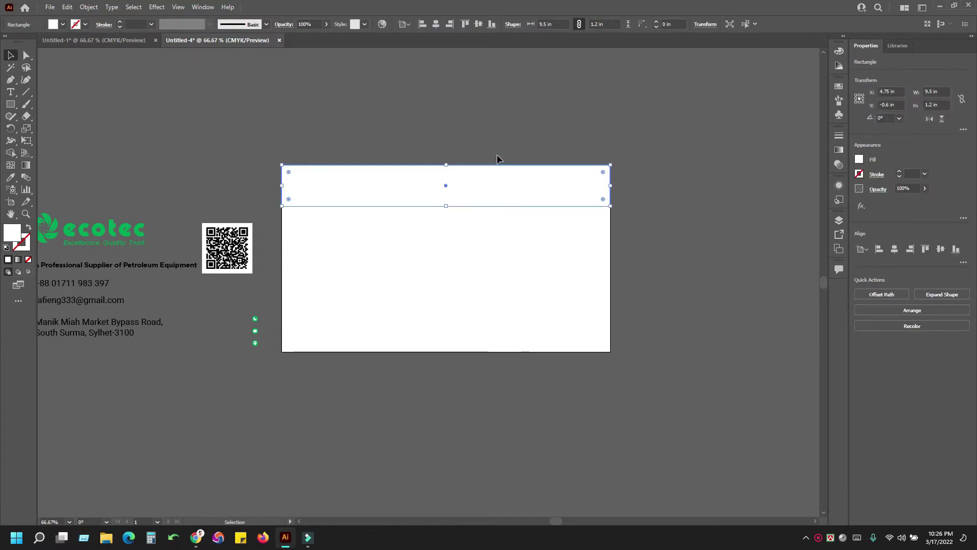
click(520, 137)
click(524, 182)
click(521, 134)
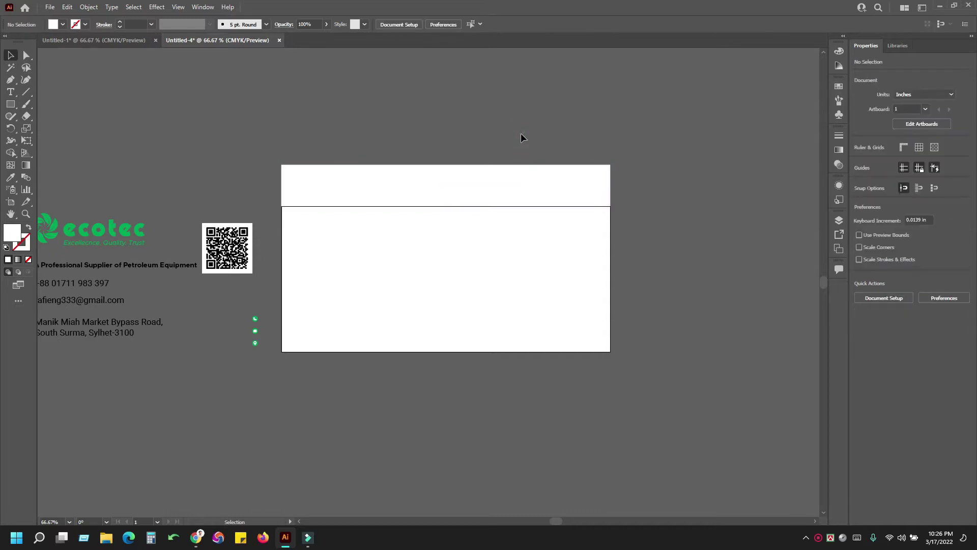
click(518, 130)
Nudge the flap rectangle's top-left anchor point inward to about X 0.17 in to slant its left side.
click(404, 199)
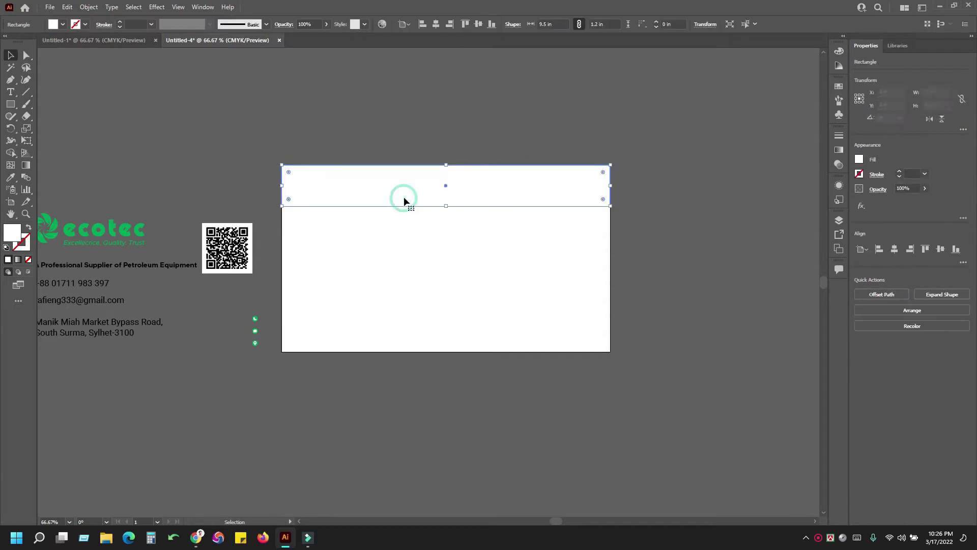
key(ctrl+plus)
drag(402, 190, 412, 154)
click(353, 161)
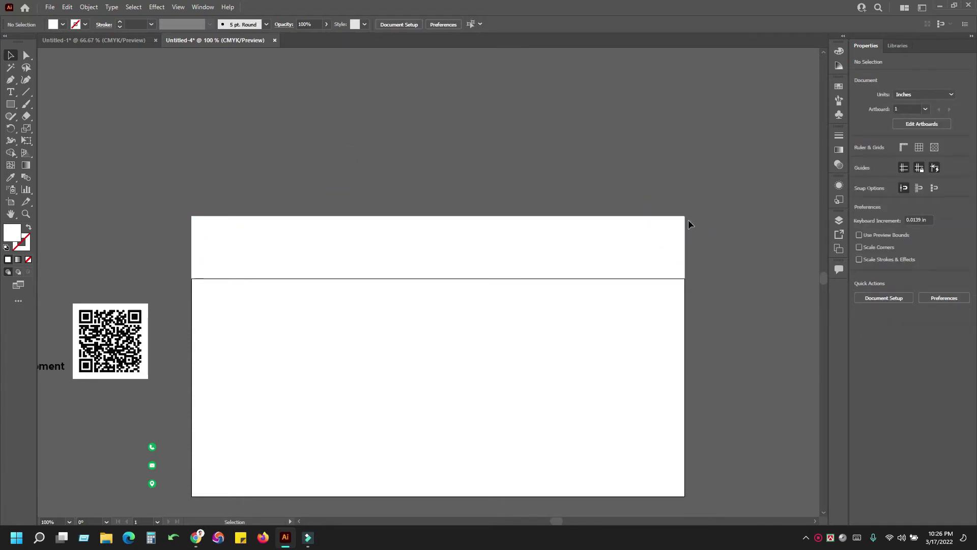
click(27, 55)
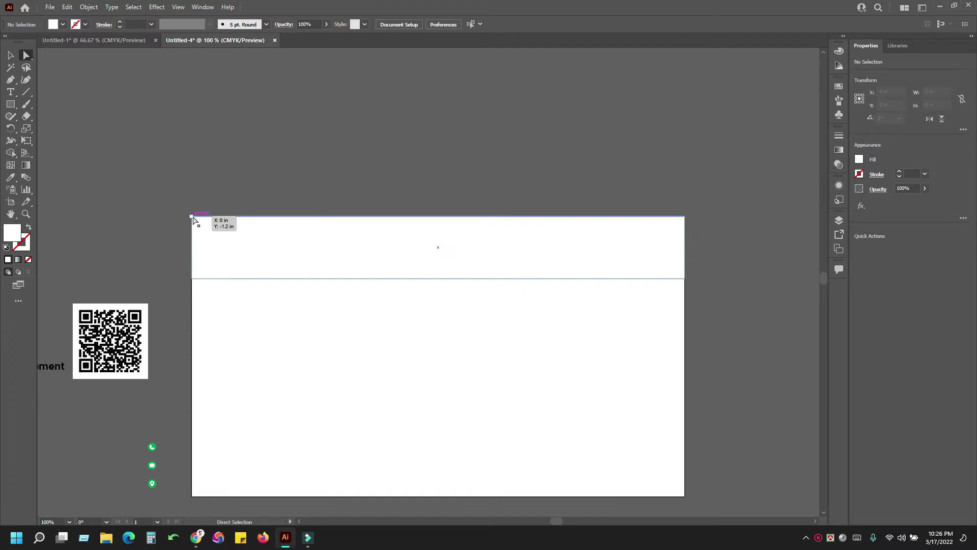
click(685, 217)
click(193, 217)
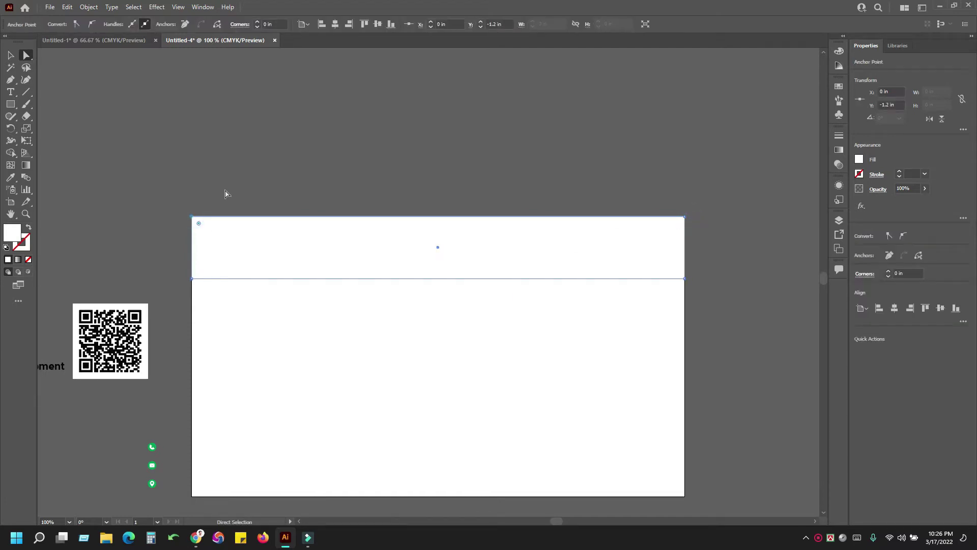
click(225, 191)
click(194, 216)
click(226, 204)
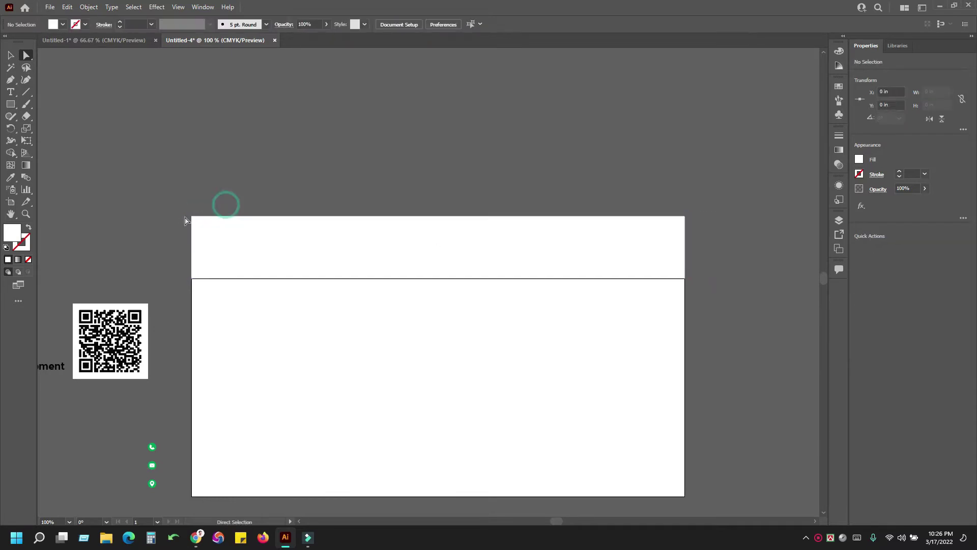
click(192, 217)
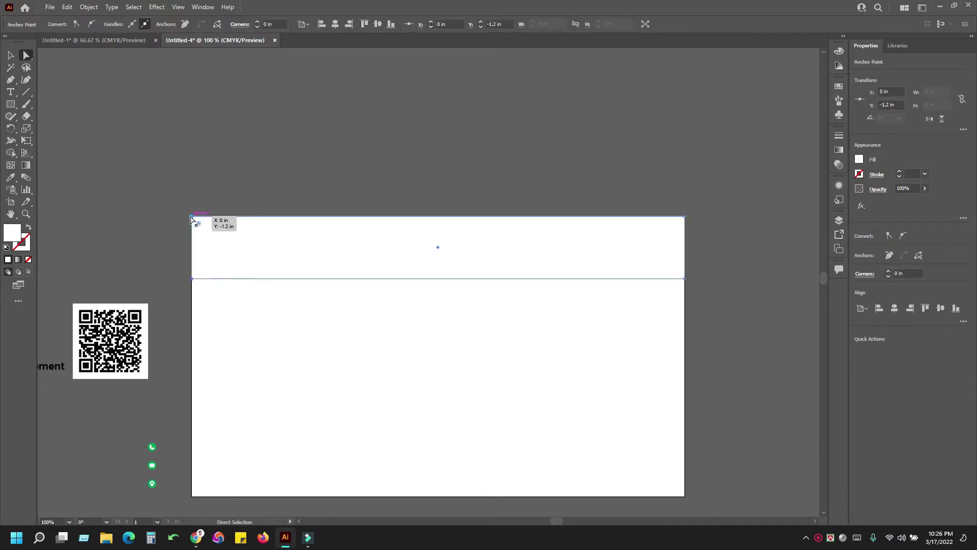
key(Right)
key(Right)
key(Right)
key(Right)
key(Right)
key(Right)
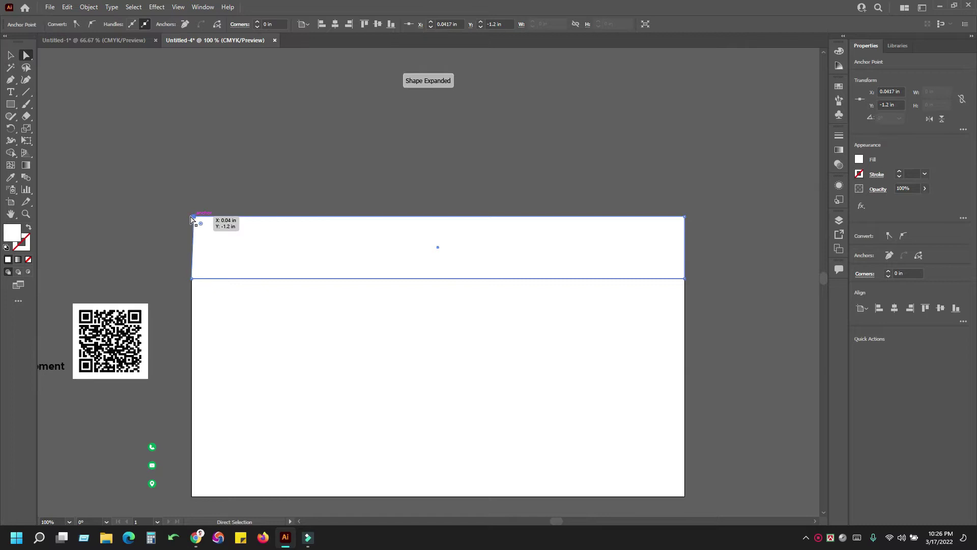
key(Right)
key(Right)
key(Right)
key(Right)
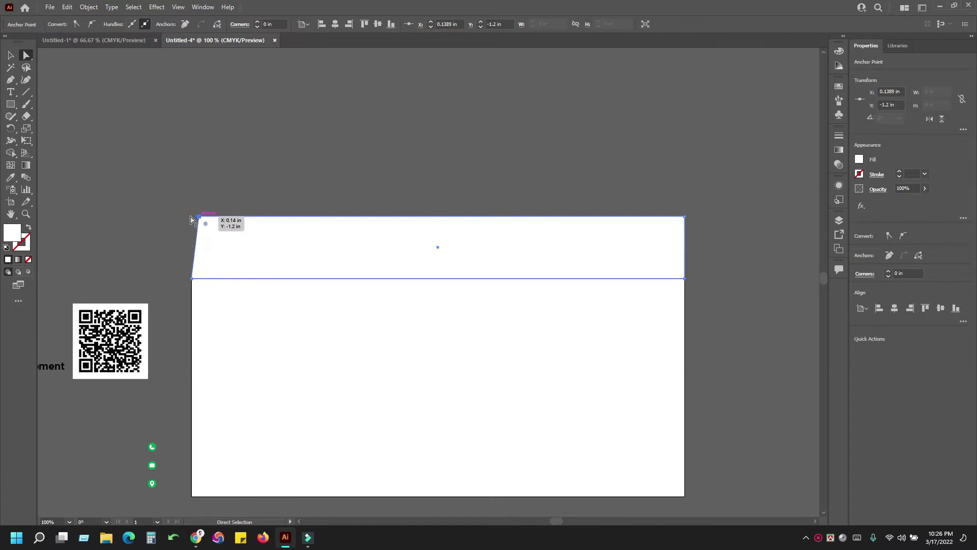
click(552, 154)
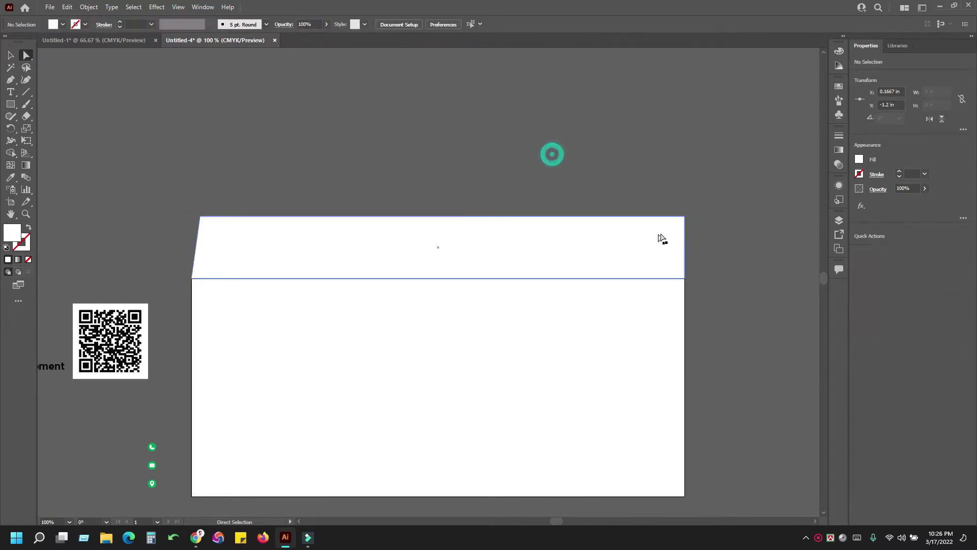
Nudge the flap's top-right anchor point inward so its right side mirrors the left side's slant.
click(683, 219)
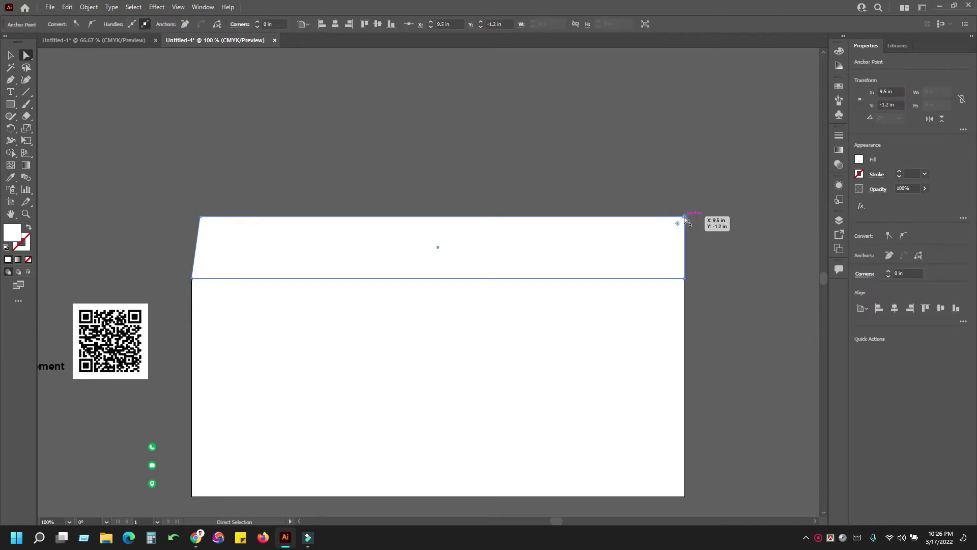
key(Left)
key(Left)
key(Left)
key(Left)
key(Left)
key(Left)
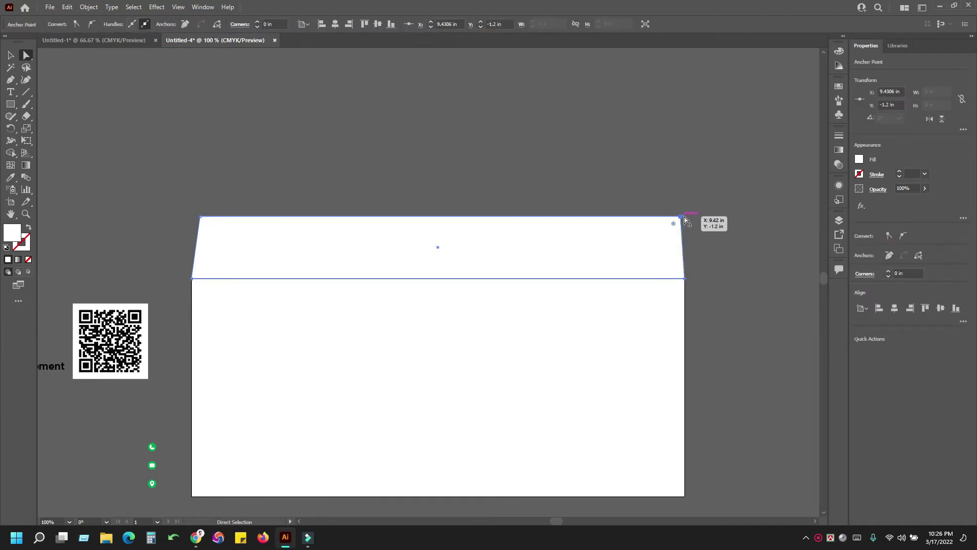
key(Left)
key(Left)
key(Left)
key(Left)
key(Left)
click(578, 175)
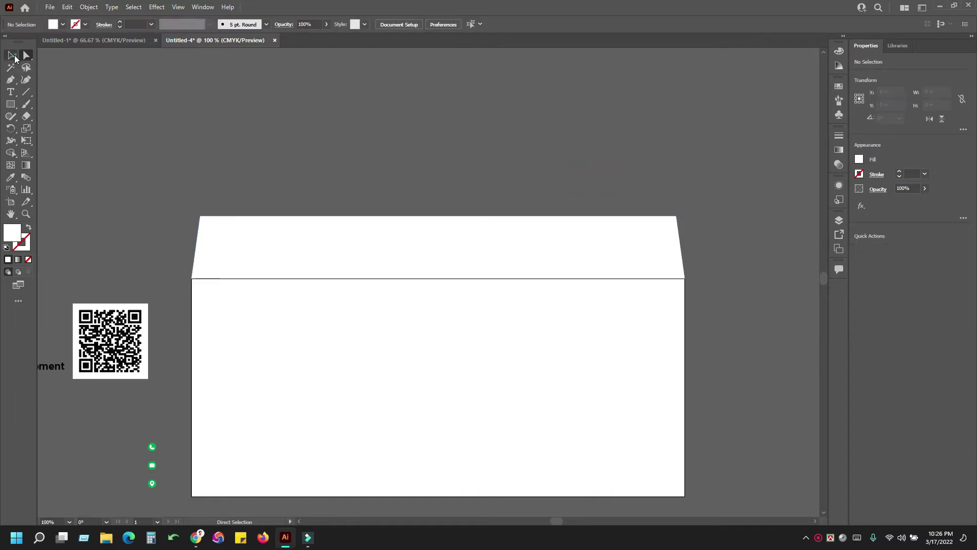
click(13, 56)
click(178, 114)
Round both upper corners of the top flap together with the live corner control.
click(26, 55)
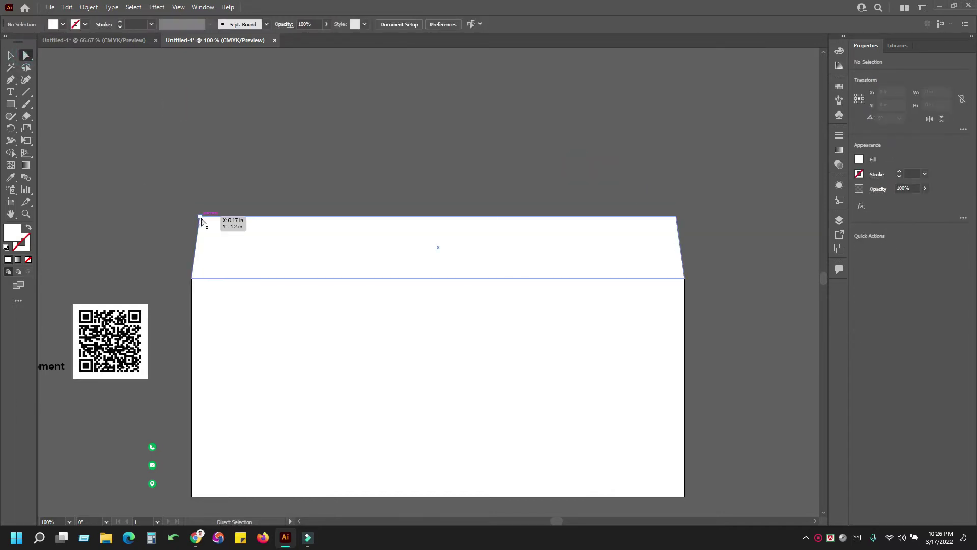
click(200, 218)
shift+click(676, 216)
drag(207, 225, 222, 236)
click(14, 56)
click(237, 161)
drag(235, 168, 261, 76)
drag(263, 131, 251, 95)
drag(457, 150, 390, 176)
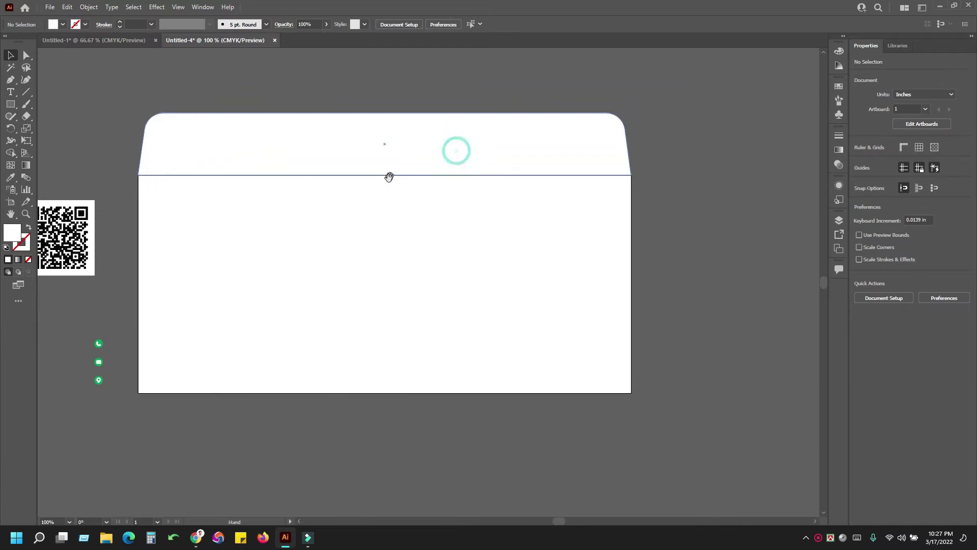
Draw a side strip about 0.34 in wide and 4.2 in high along the artboard's right edge.
click(13, 106)
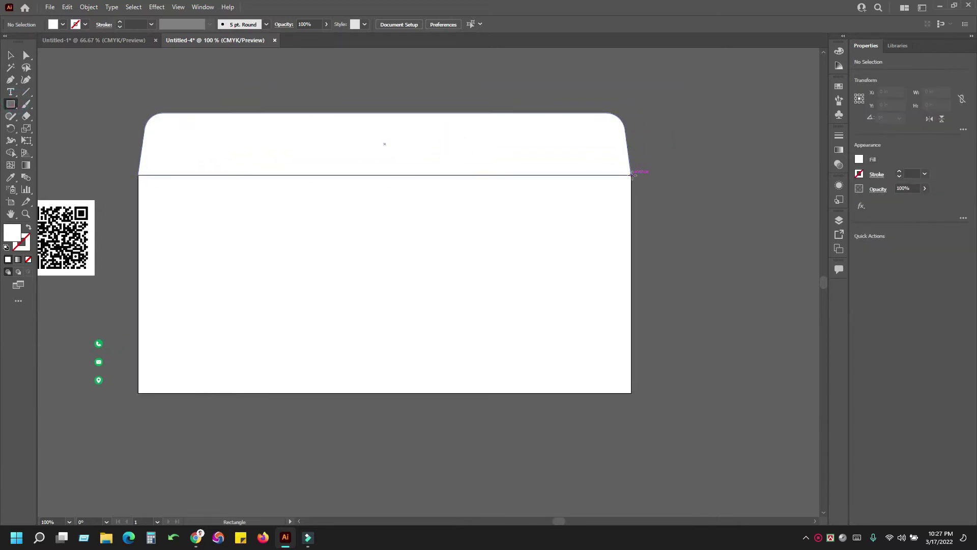
drag(631, 174, 650, 393)
drag(153, 110, 281, 119)
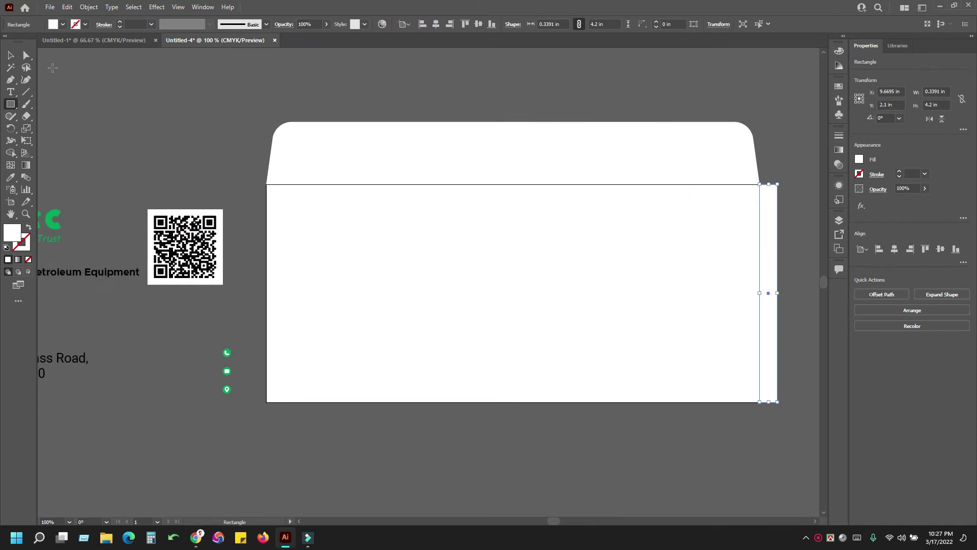
click(11, 57)
click(138, 94)
Widen the right side strip outward to about 0.41 in.
drag(772, 236, 655, 244)
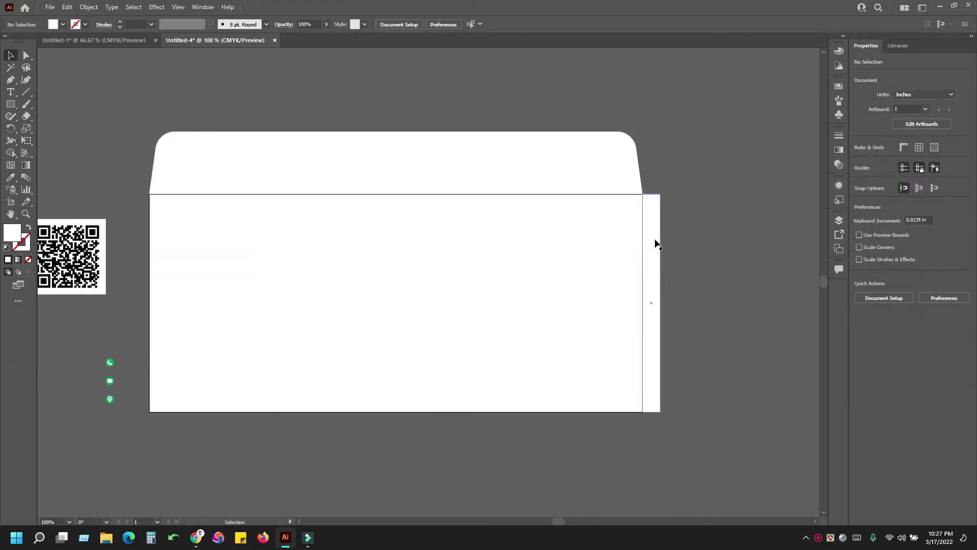
click(655, 233)
drag(661, 303, 665, 303)
click(713, 304)
Duplicate the right side strip and place the copy flush against the artboard's left edge.
drag(401, 275, 706, 218)
drag(365, 233, 497, 240)
drag(190, 113, 547, 379)
drag(516, 219, 383, 218)
drag(673, 211, 305, 220)
click(724, 225)
drag(725, 225, 212, 220)
click(189, 141)
Round the two outer corners of the left side strip as far as its width allows.
click(205, 197)
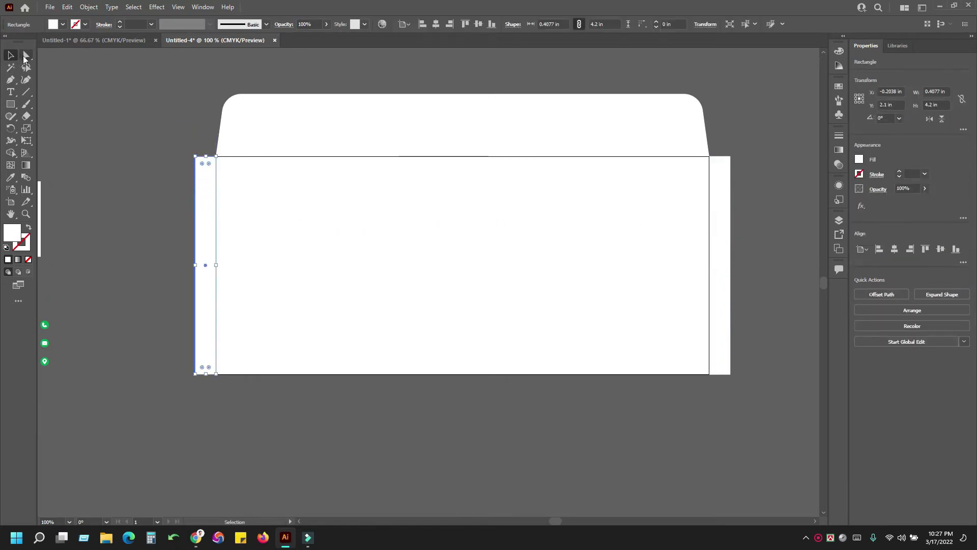
click(23, 58)
click(196, 156)
shift+click(194, 375)
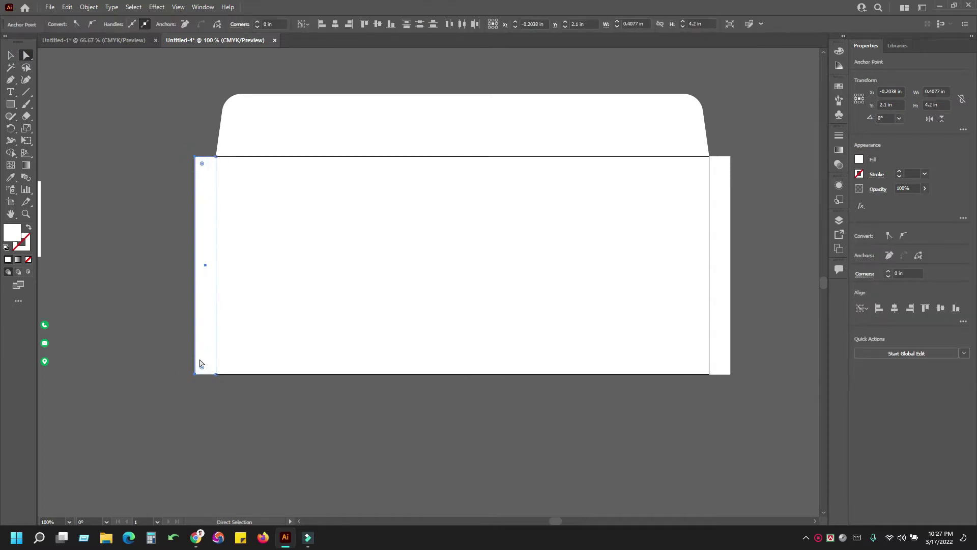
drag(203, 367, 239, 362)
click(10, 56)
click(105, 97)
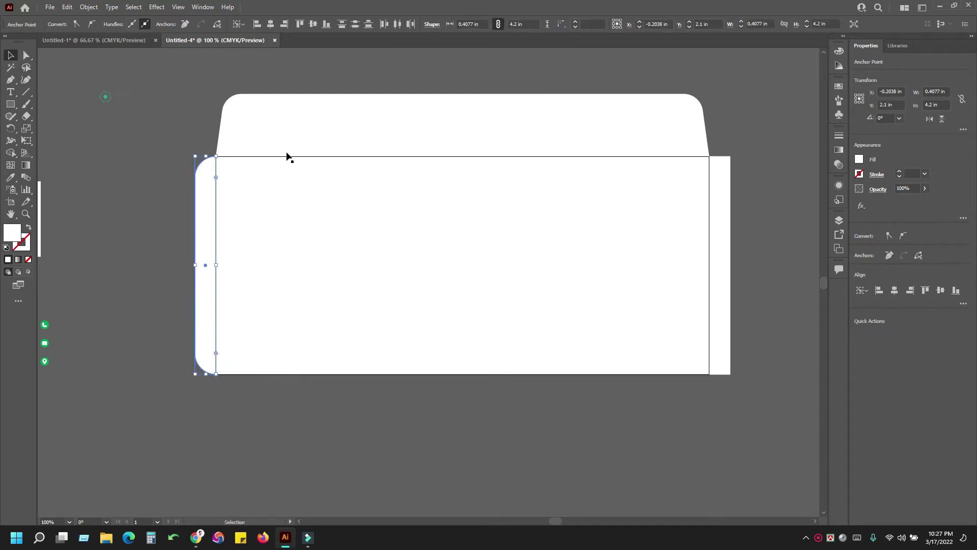
click(714, 168)
click(753, 160)
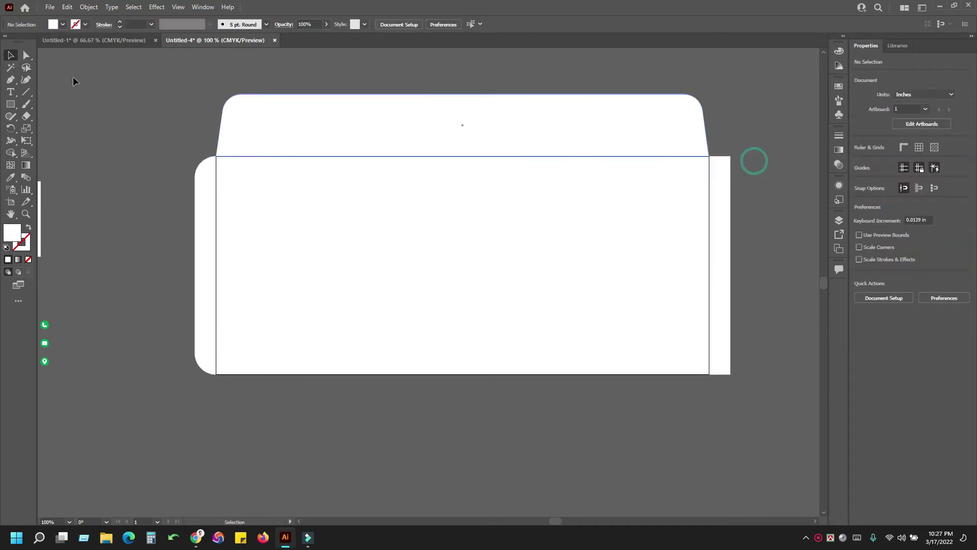
Round the two outer corners of the right side strip as far as its width allows.
click(26, 55)
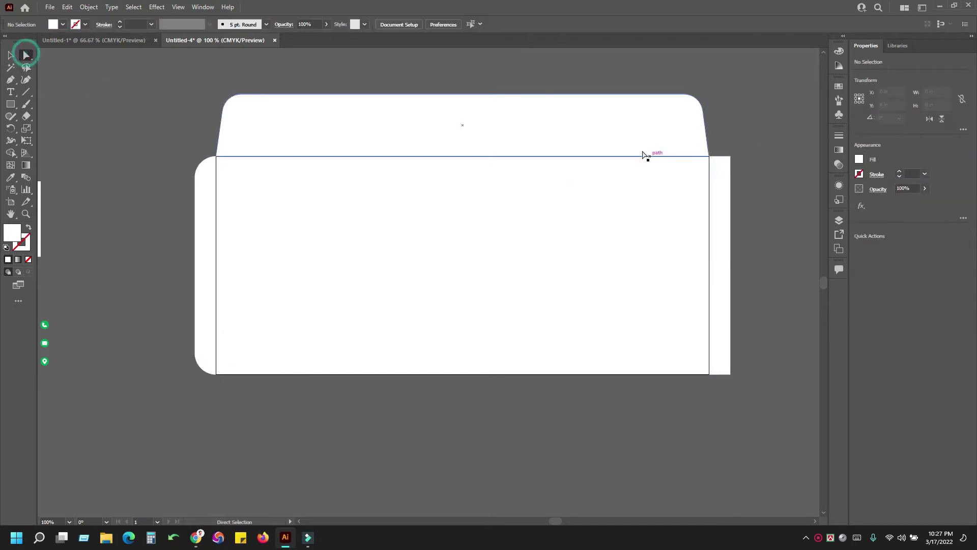
click(730, 157)
shift+click(730, 374)
drag(724, 164, 641, 183)
click(153, 102)
scroll(234, 191, down, 1)
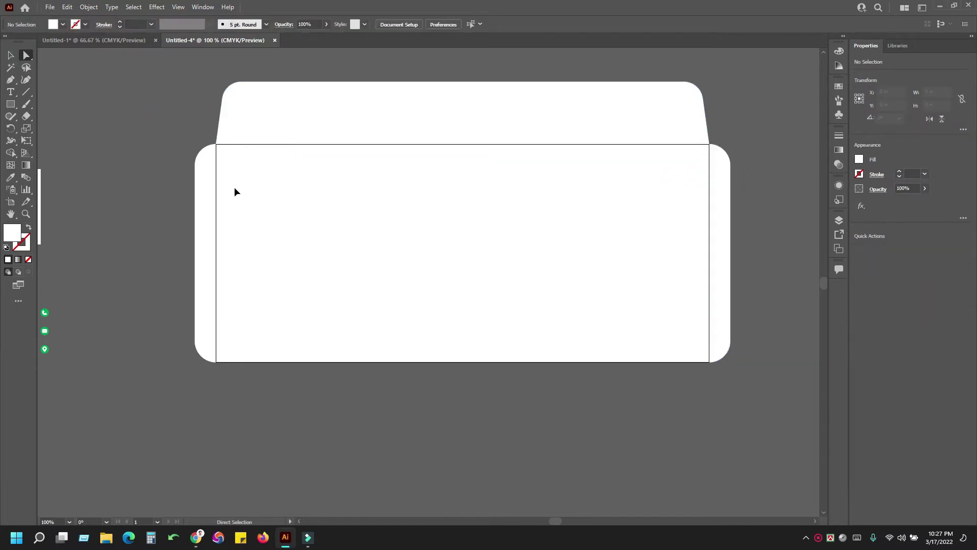
key(ctrl+minus)
key(ctrl+minus)
key(ctrl+equal)
drag(354, 207, 331, 199)
drag(410, 222, 360, 209)
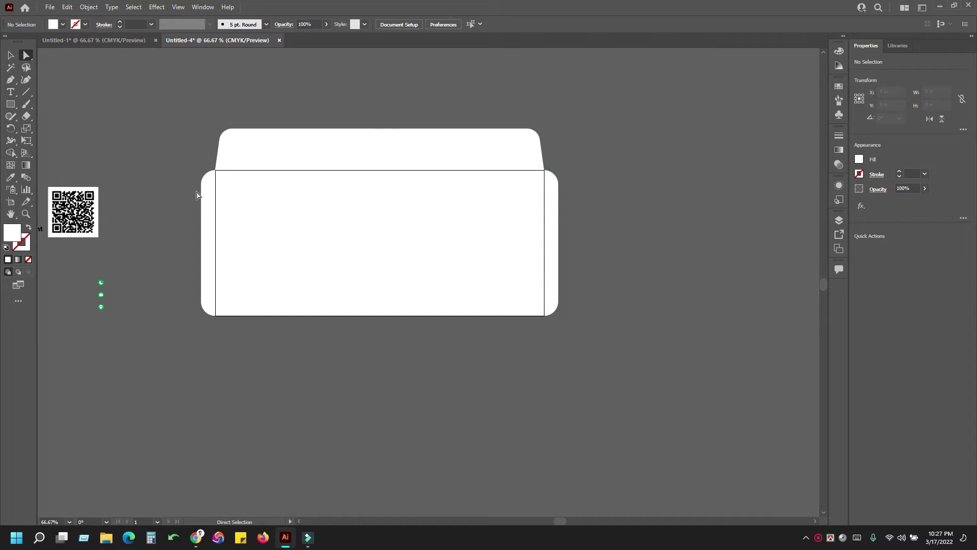
click(143, 155)
key(ctrl+equal)
key(ctrl+minus)
drag(253, 157, 311, 185)
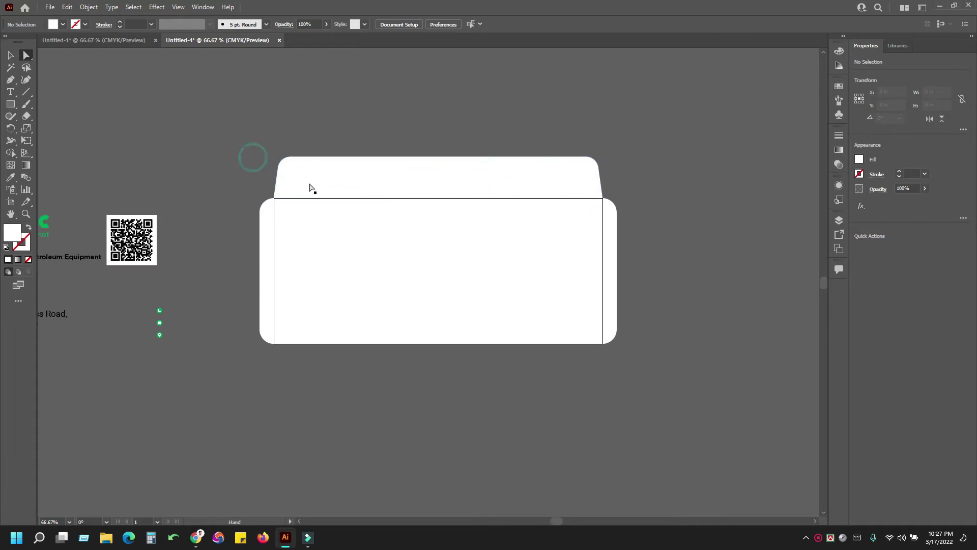
Draw a 9.5 × 4.2 in rectangle exactly covering the artboard between the two side flaps.
key(ctrl+equal)
drag(367, 204, 318, 218)
click(10, 104)
scroll(351, 328, down, 4)
scroll(153, 98, up, 1)
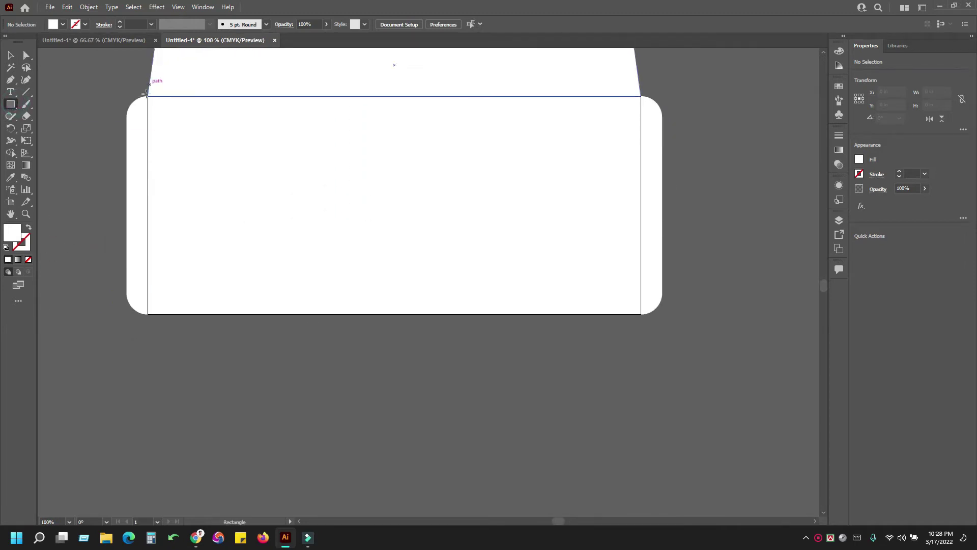
drag(149, 97, 641, 315)
Duplicate the front panel rectangle and place the copy flush below the artboard.
click(10, 56)
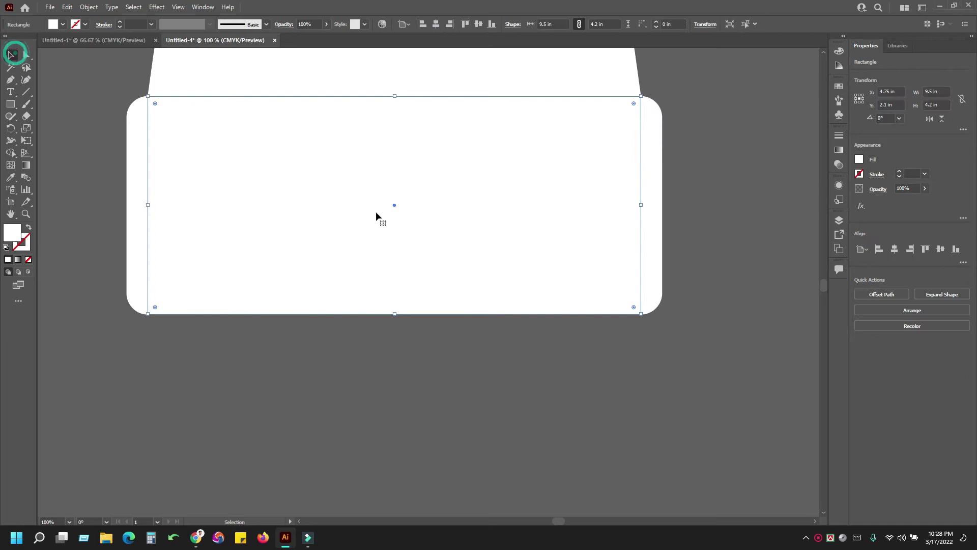
scroll(376, 211, down, 2)
drag(516, 157, 513, 375)
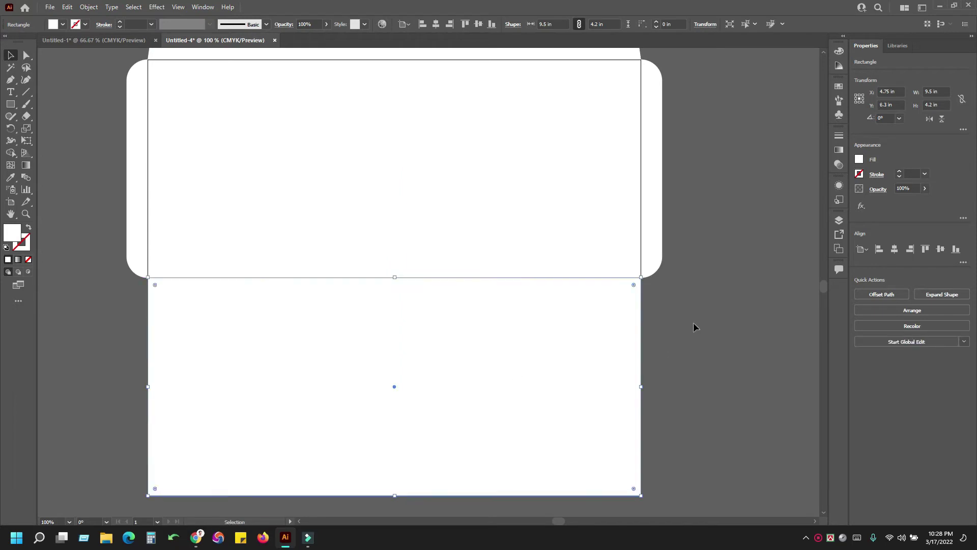
click(669, 323)
key(ctrl+minus)
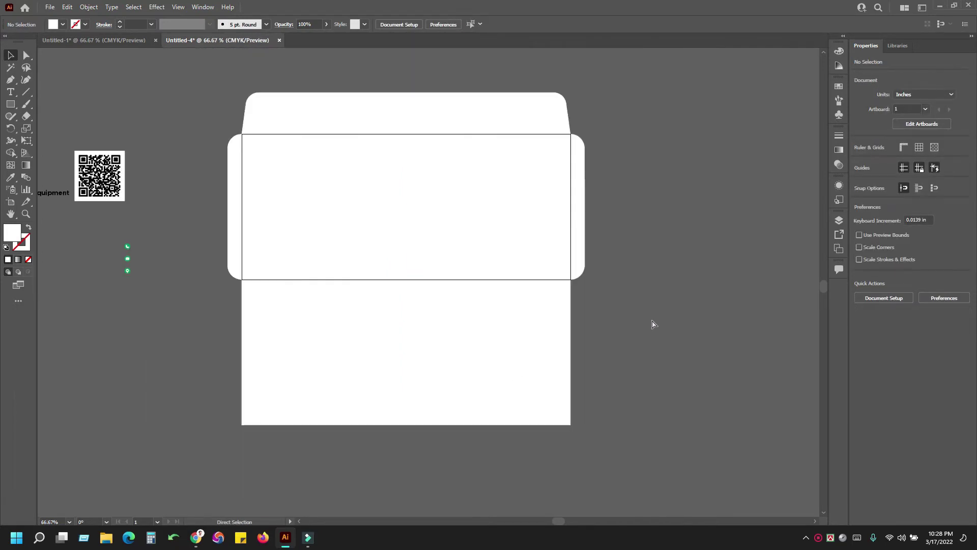
Move the lower copy back over the front panel and shorten it from its top edge to about 3.79 in high.
key(ctrl+plus)
click(533, 383)
scroll(531, 389, down, 2)
scroll(527, 391, up, 3)
key(ctrl+minus)
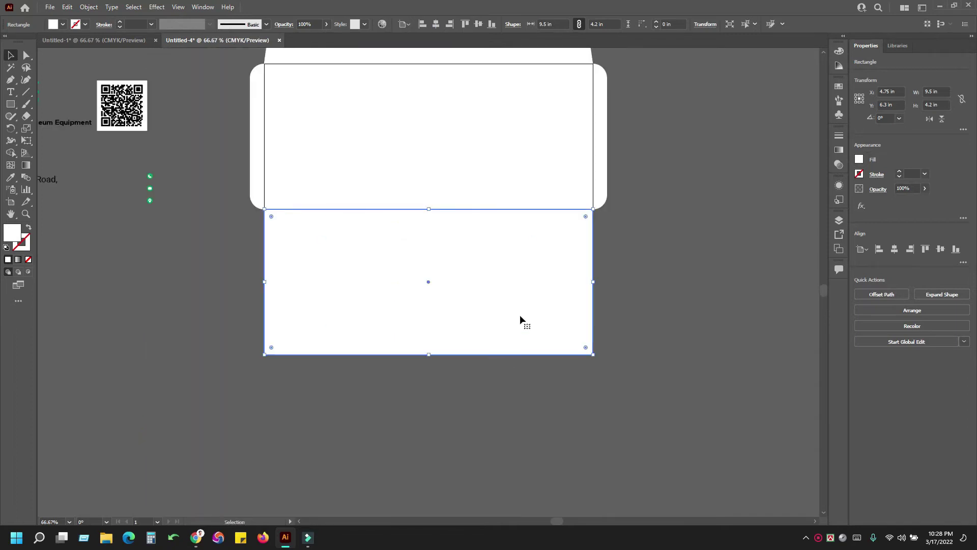
drag(539, 289, 544, 143)
key(space)
drag(561, 144, 519, 240)
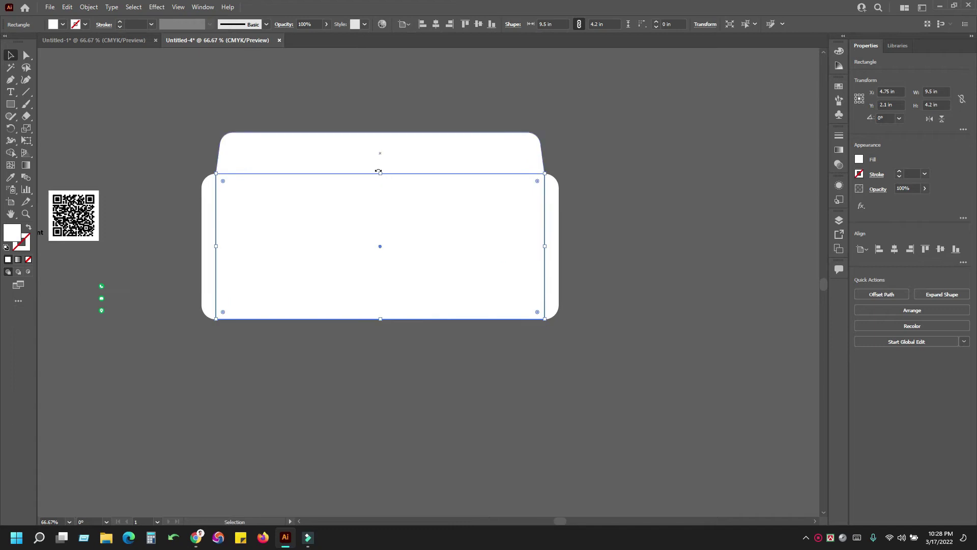
drag(381, 173, 563, 187)
click(601, 220)
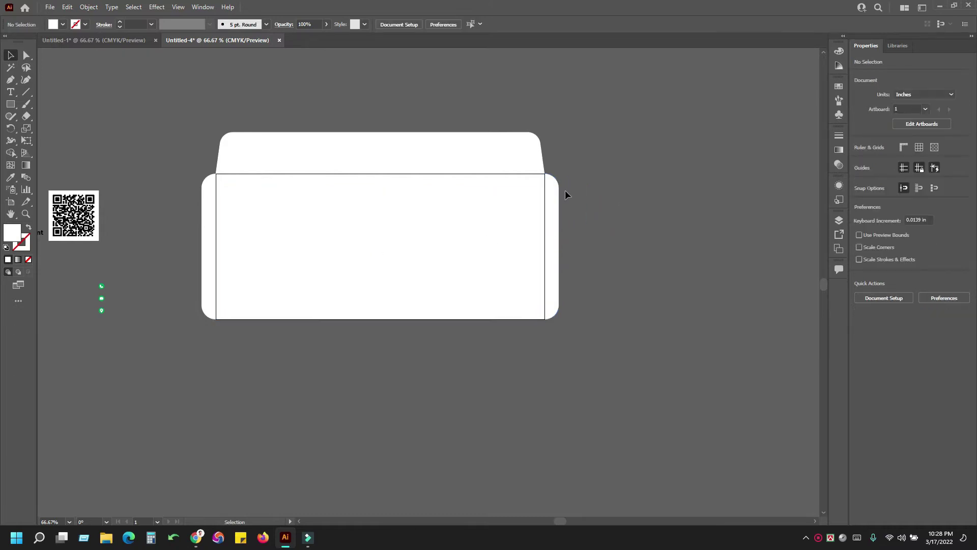
Place the shortened panel flush below the front panel, aligned with its side edges.
drag(460, 233, 458, 366)
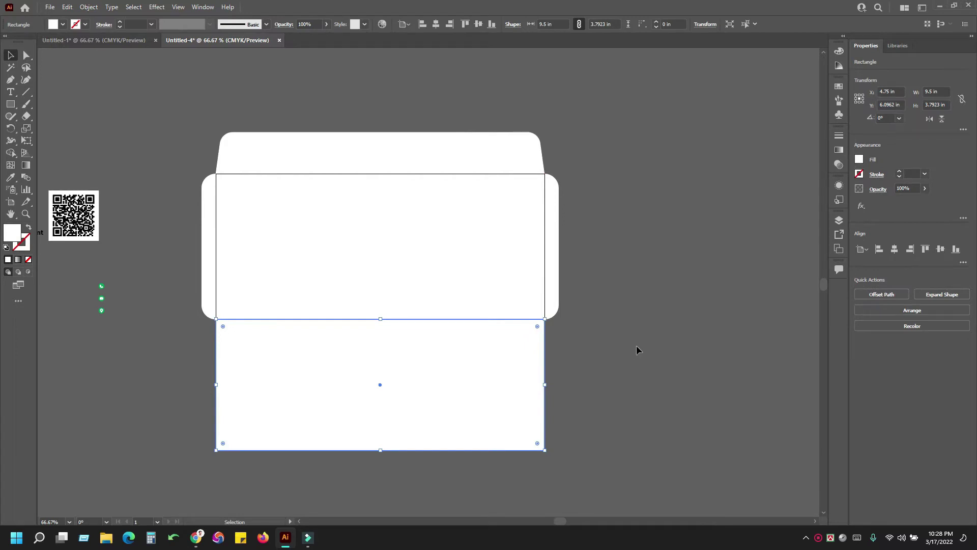
click(639, 362)
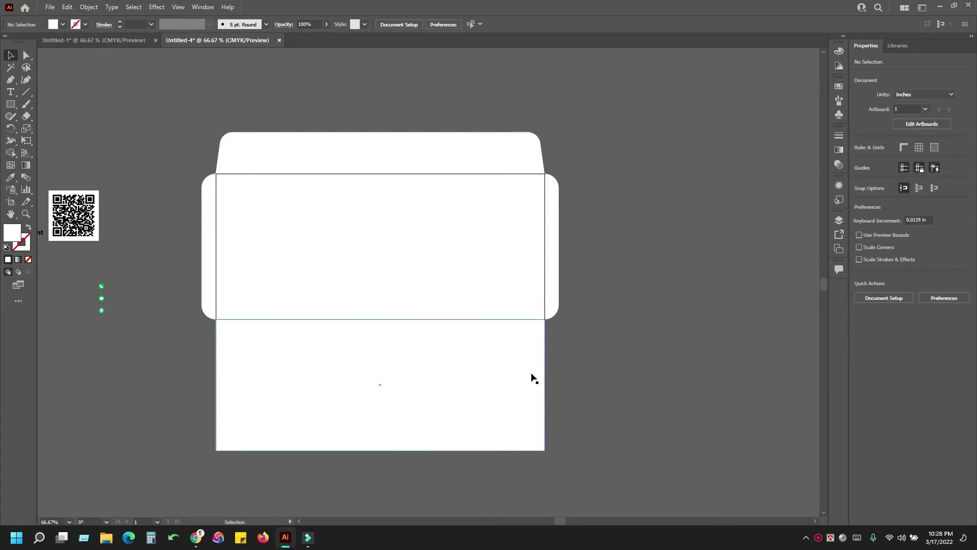
mouse_move(499, 379)
mouse_down()
mouse_move(528, 247)
mouse_move(497, 393)
mouse_move(500, 374)
mouse_up()
click(624, 368)
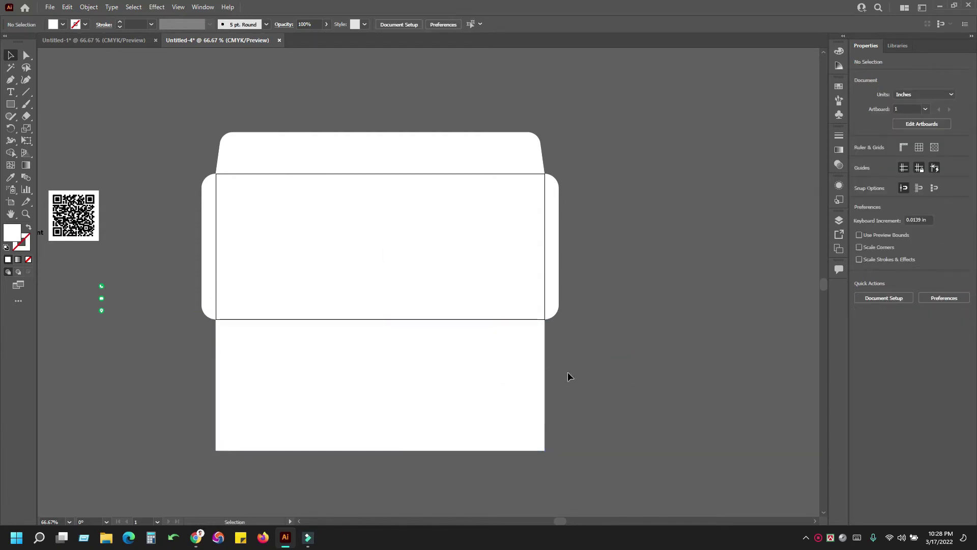
Move the ecotec logo onto the front panel's upper-left area and bring it to the front.
key(a)
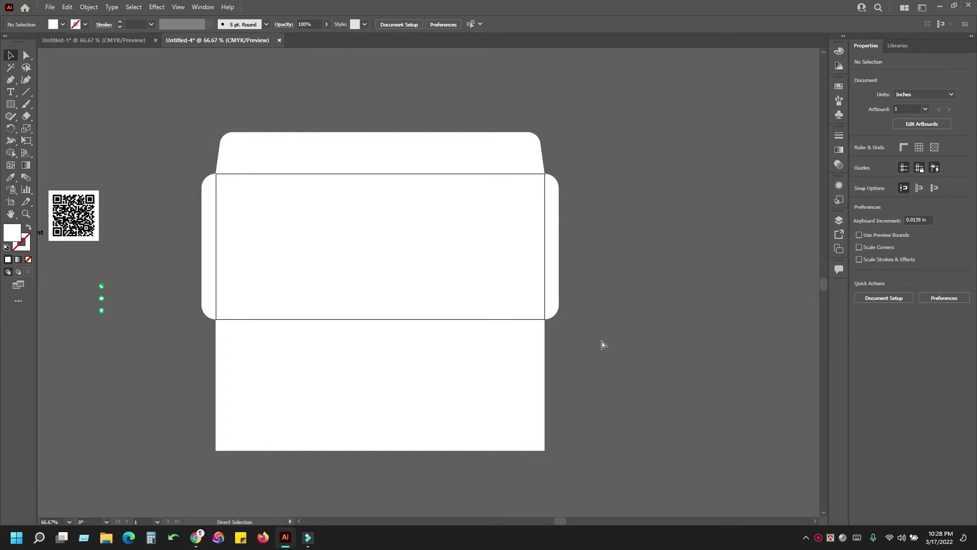
key(ctrl+equal)
key(ctrl+minus)
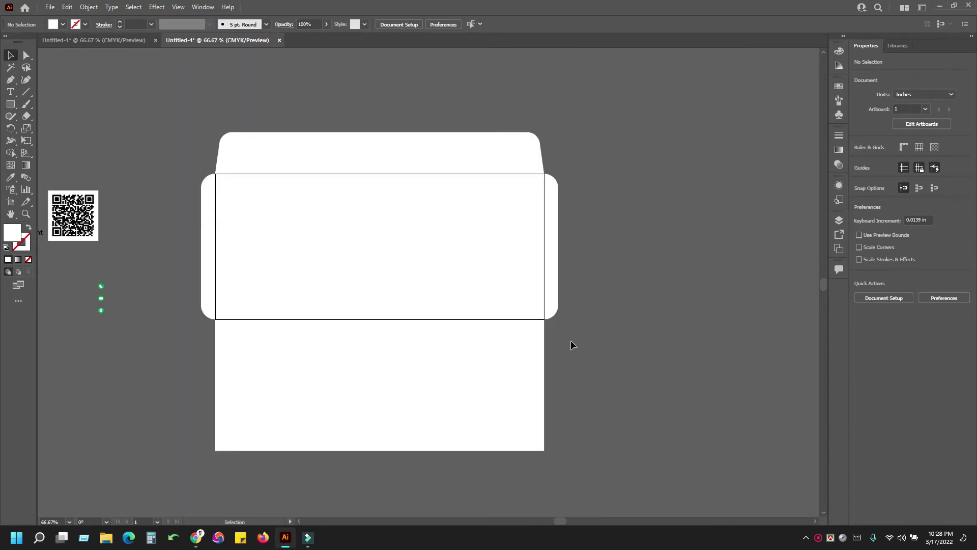
drag(234, 283, 444, 285)
drag(371, 306, 388, 310)
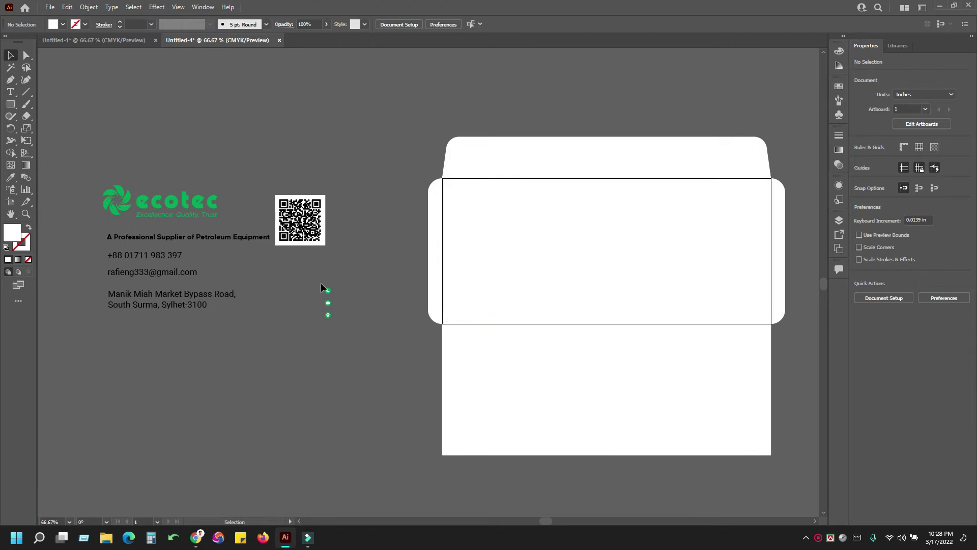
click(185, 199)
drag(185, 200, 539, 207)
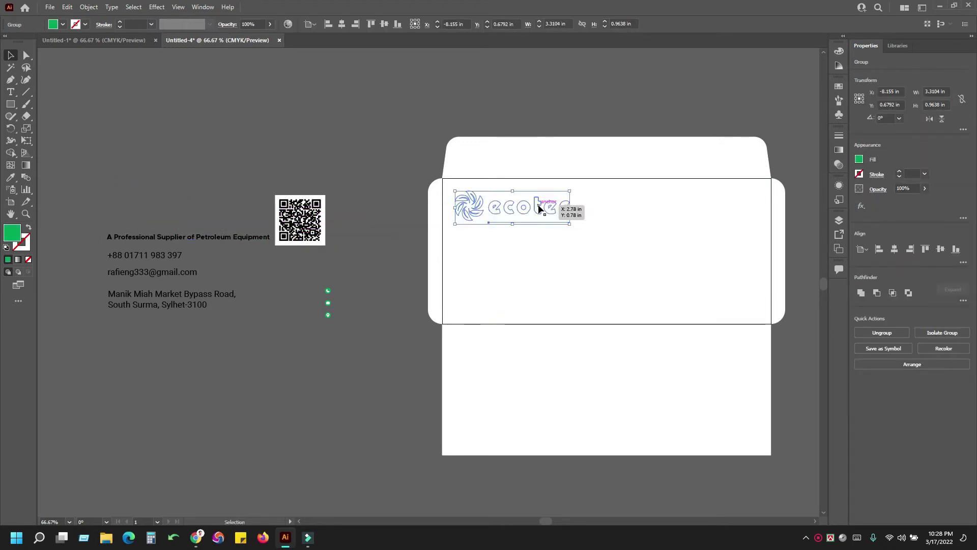
key(a)
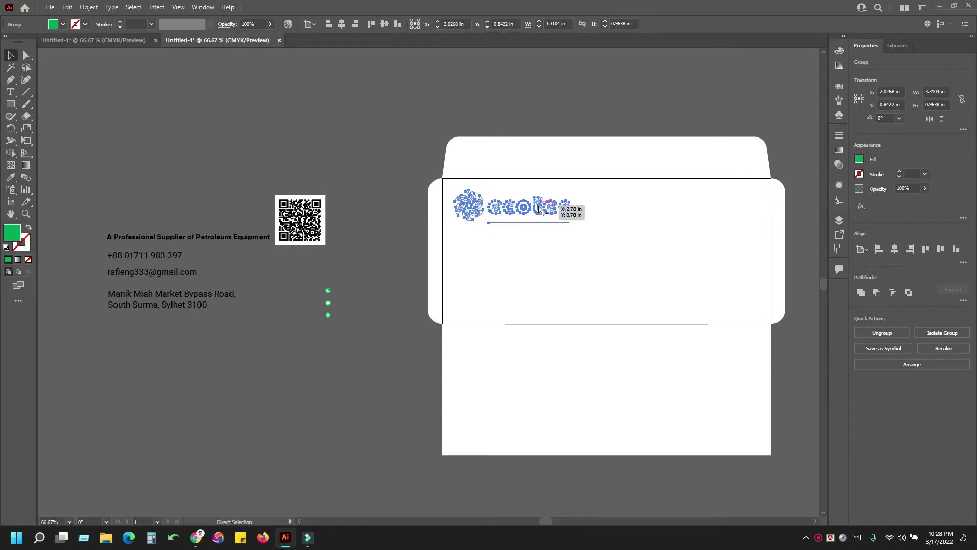
key(v)
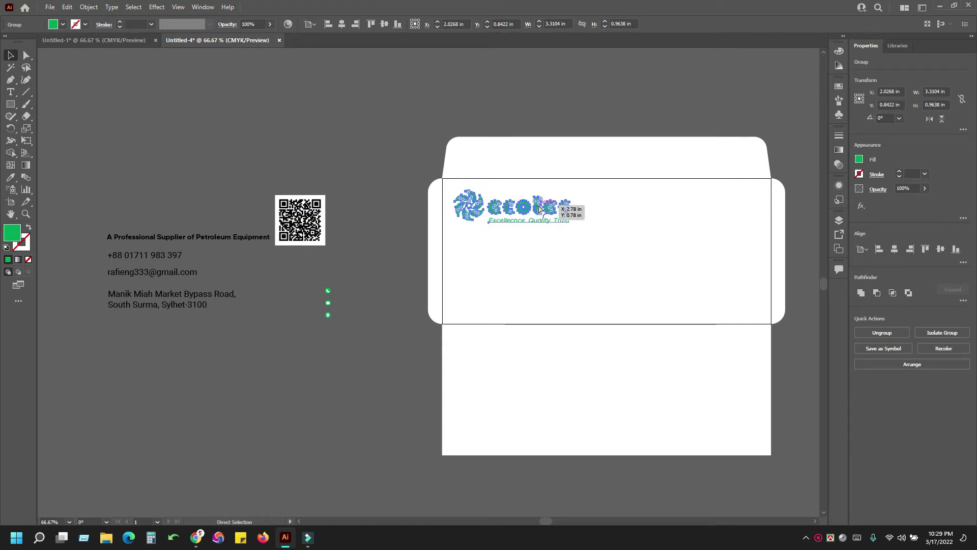
Review the stacking-order options available for the ecotec logo.
click(324, 95)
scroll(373, 102, right, 4)
right_click(367, 221)
click(233, 237)
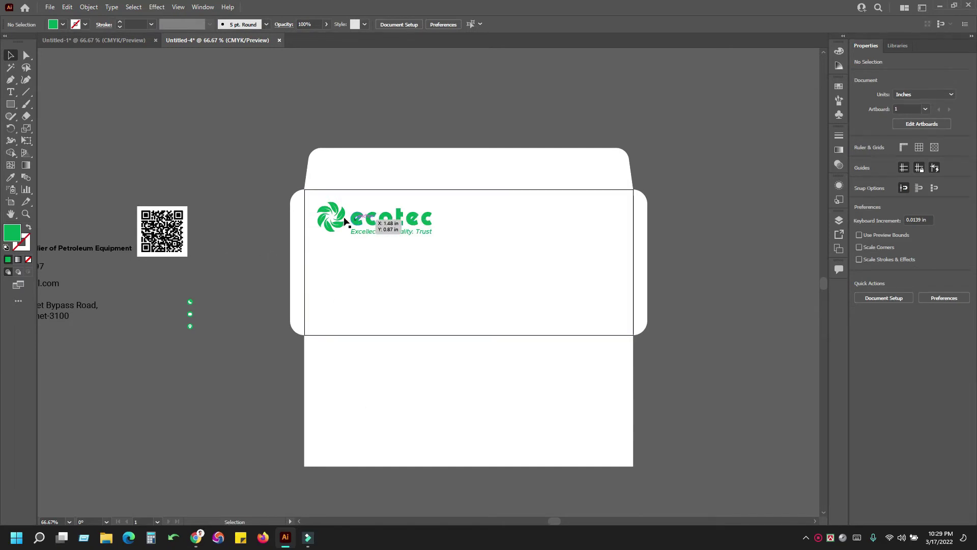
right_click(342, 217)
click(386, 346)
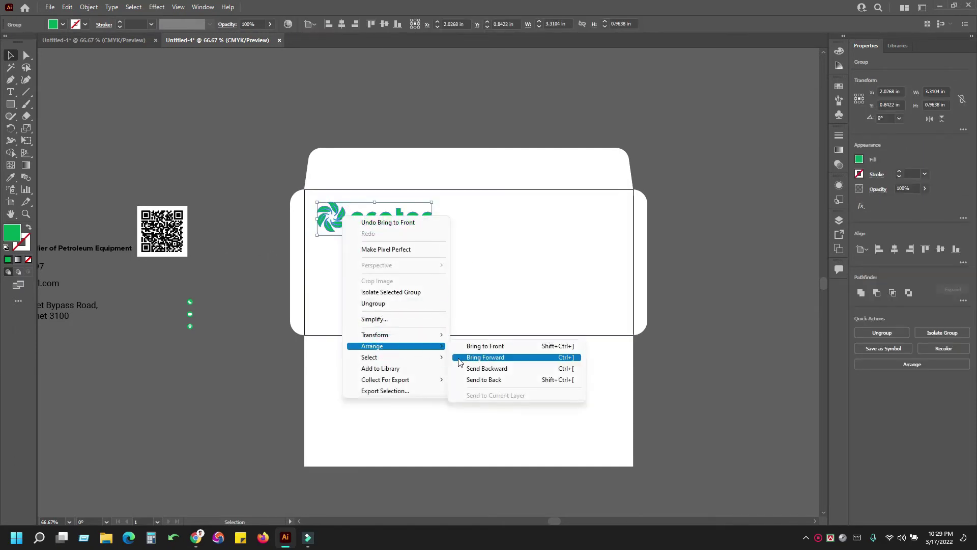
click(411, 349)
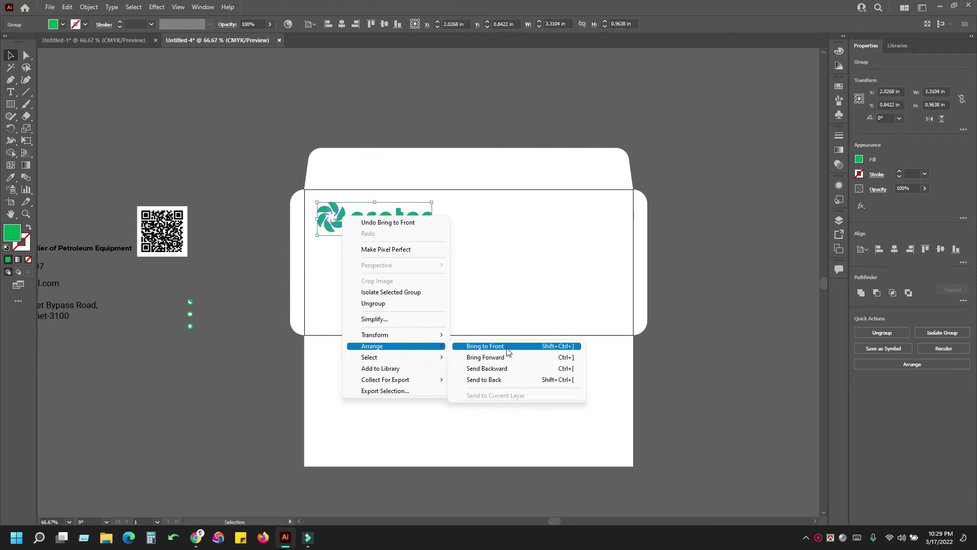
click(267, 127)
Shift the ecotec logo slightly down and closer to the front panel's left edge.
click(526, 252)
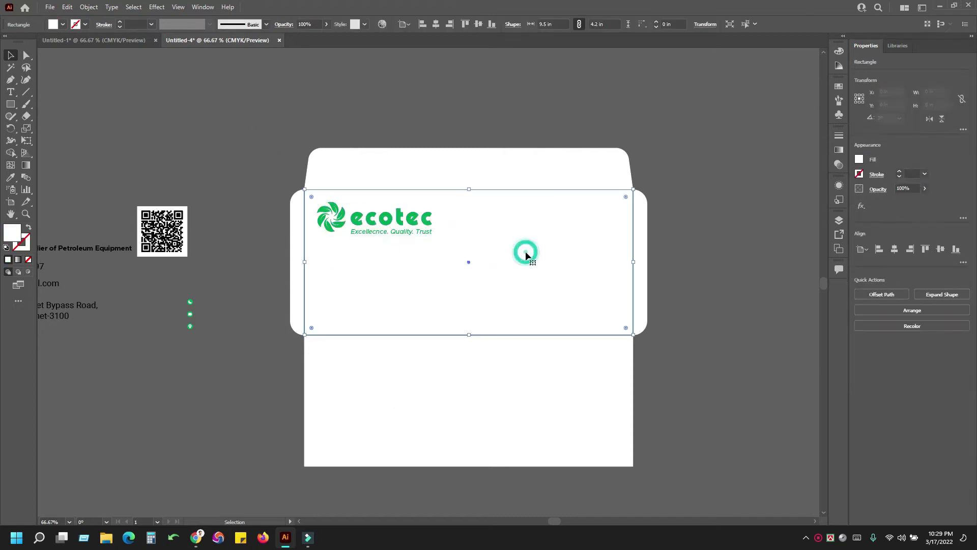
click(233, 92)
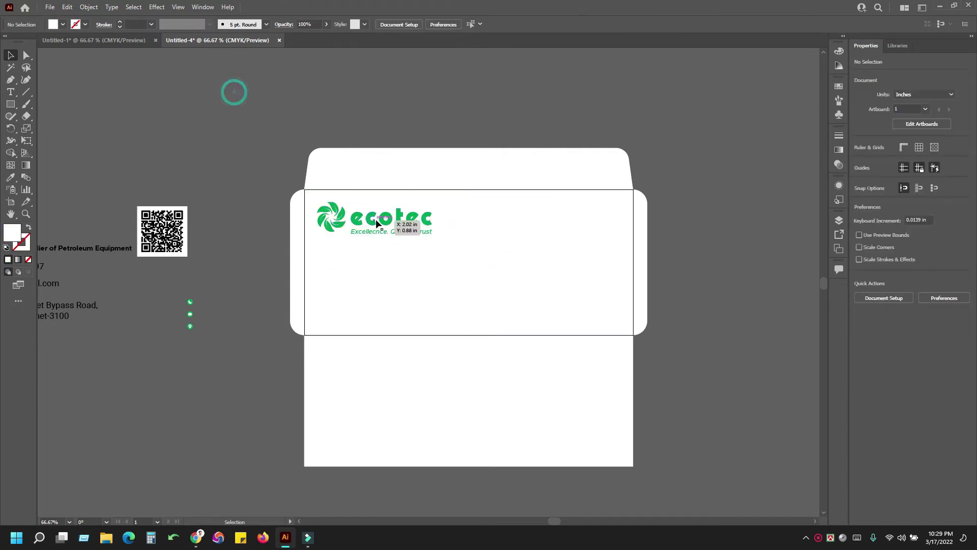
drag(369, 222, 336, 225)
Offset the front panel rectangle's path inward by 0.125 in to make a 9.25 × 3.95 in margin rectangle.
click(515, 248)
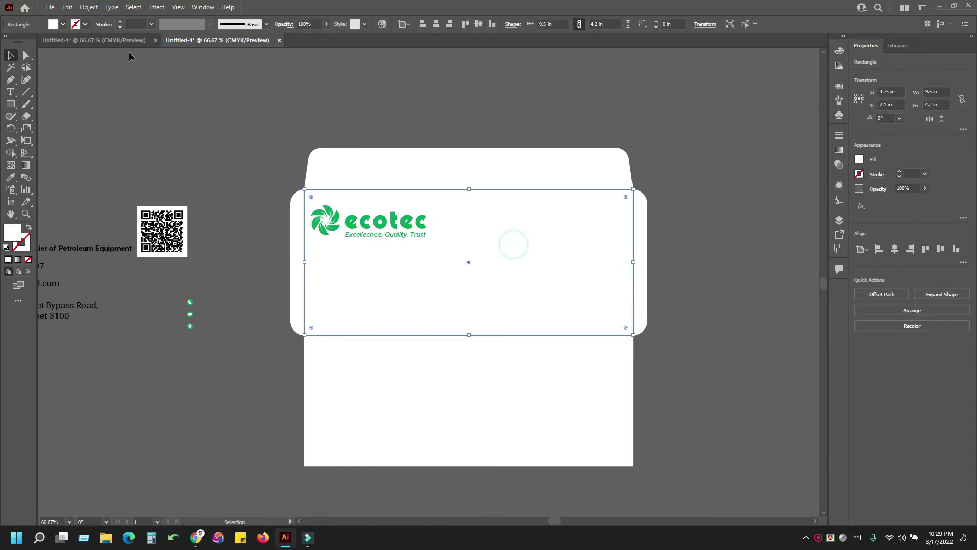
click(88, 6)
click(123, 254)
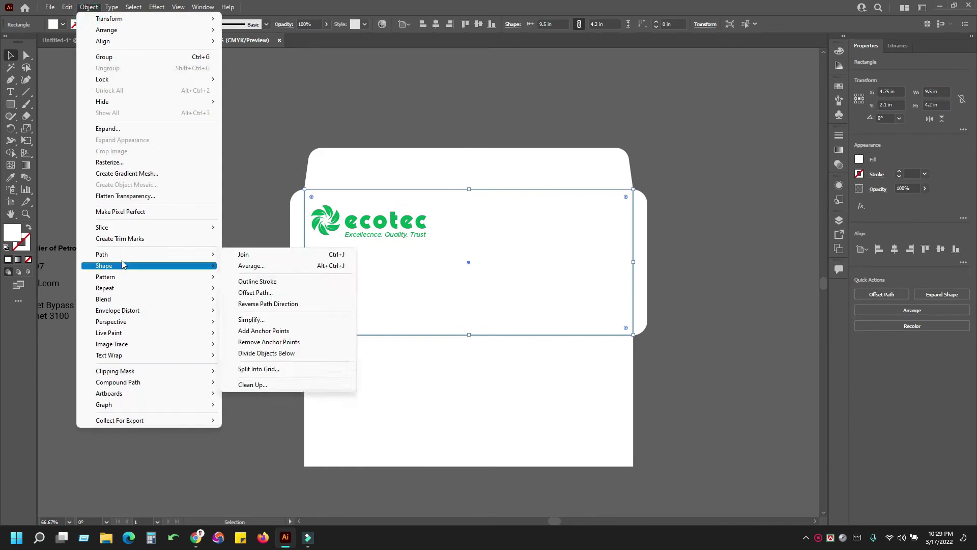
click(255, 292)
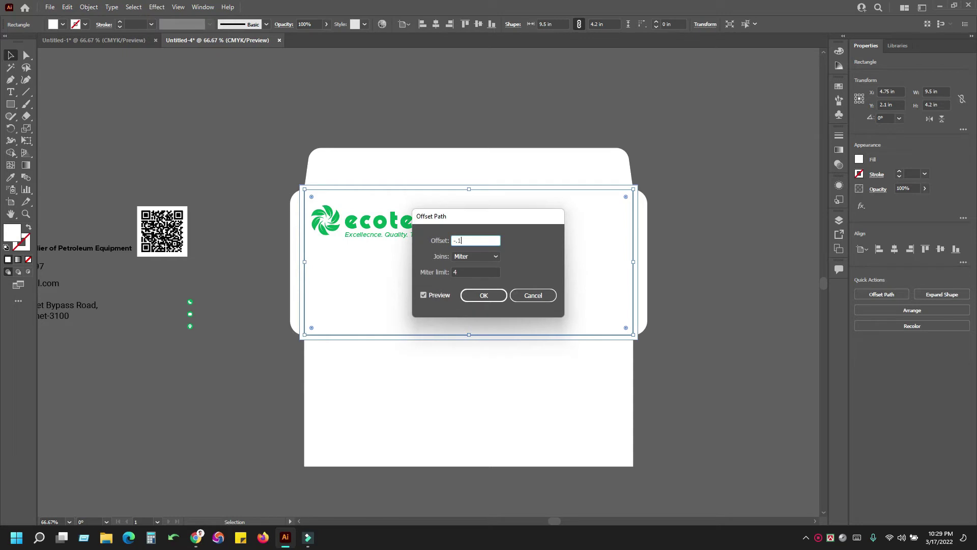
click(493, 295)
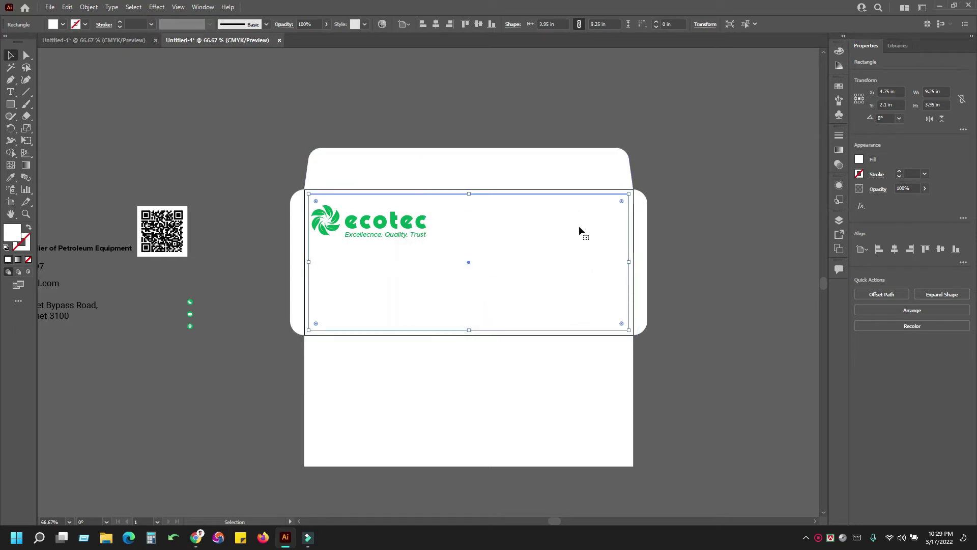
Convert the inner margin rectangle into guides.
right_click(595, 228)
click(633, 391)
click(729, 351)
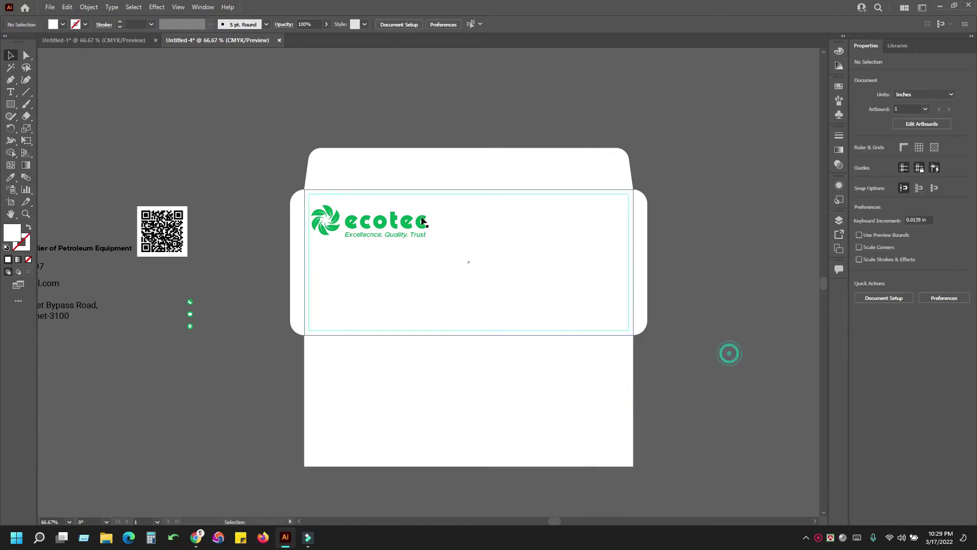
Scale the ecotec logo down to about 2.98 × 0.87 in and place it just inside the margin guides' upper-left corner.
click(395, 224)
drag(426, 222, 378, 220)
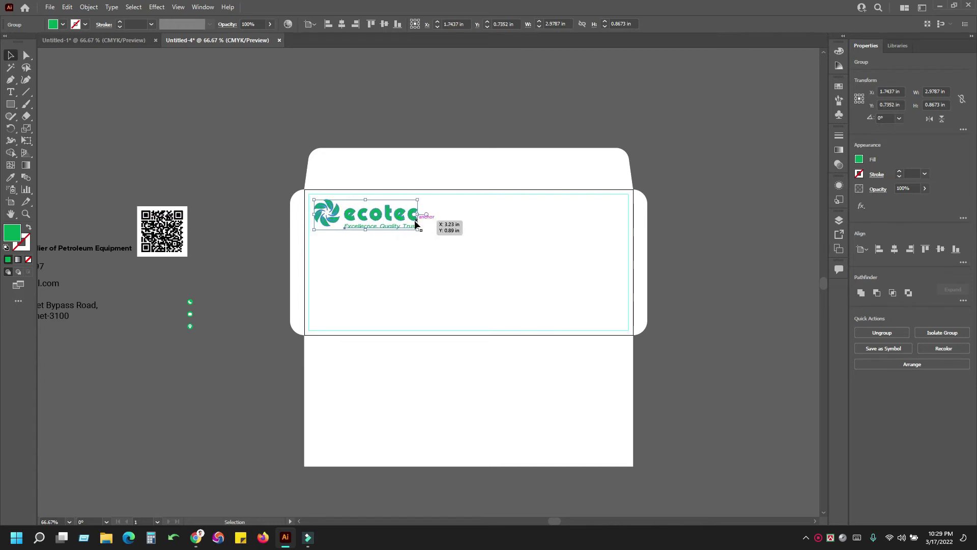
click(233, 126)
Move the "A Professional Supplier of Petroleum Equipment" tagline onto the front panel below the logo and bring it to the front.
drag(166, 164, 349, 136)
drag(247, 219, 591, 216)
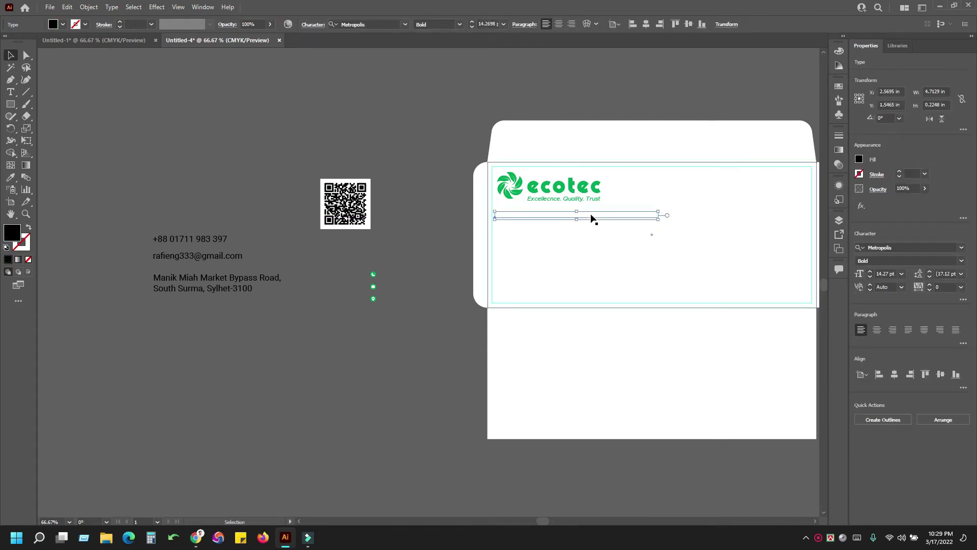
drag(482, 132, 367, 141)
key(ctrl+equal)
drag(421, 210, 381, 158)
mouse_move(407, 232)
mouse_down()
mouse_move(465, 236)
mouse_move(422, 234)
mouse_up()
Align the left edges of the tagline and the ecotec logo.
shift+click(312, 185)
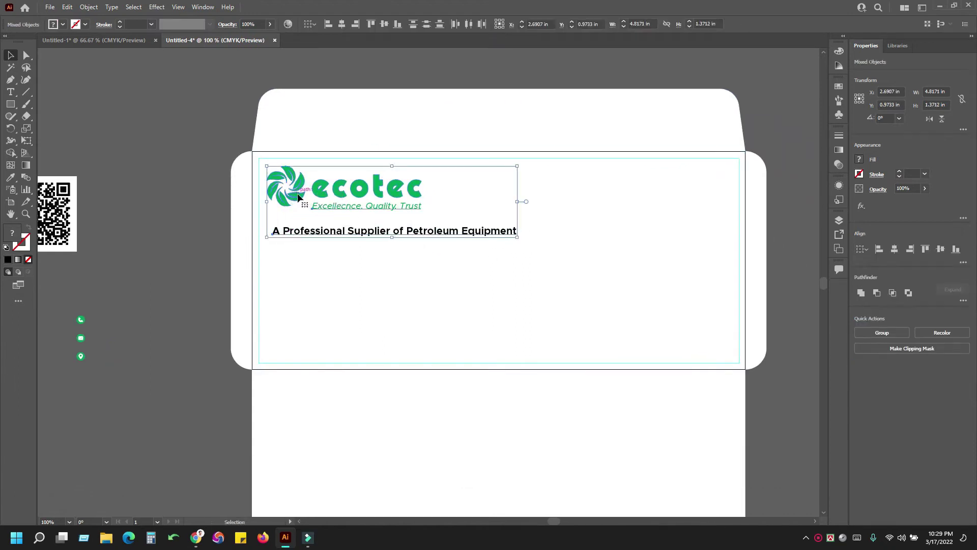
click(878, 250)
click(186, 141)
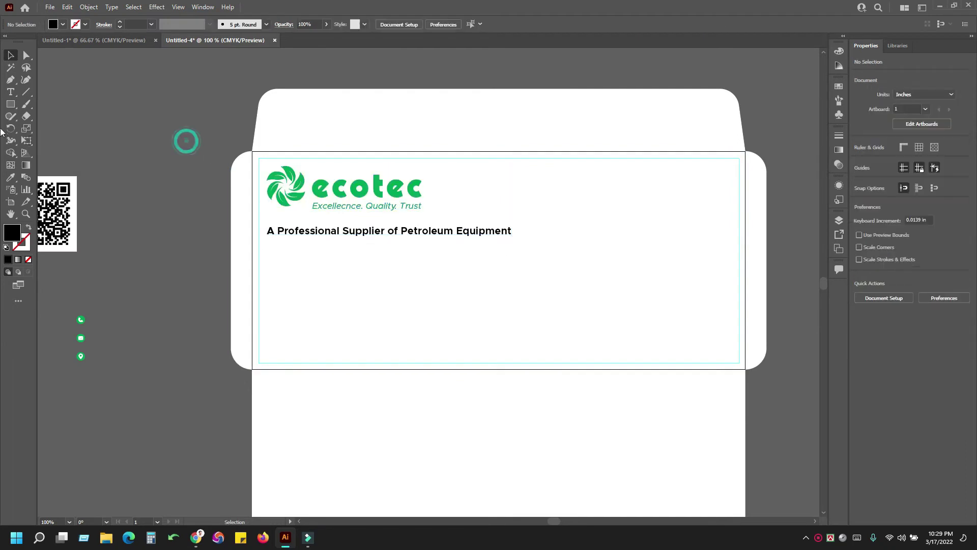
Draw a rectangle about 4.96 × 0.34 in over the tagline and fill it with the logo's green.
click(10, 106)
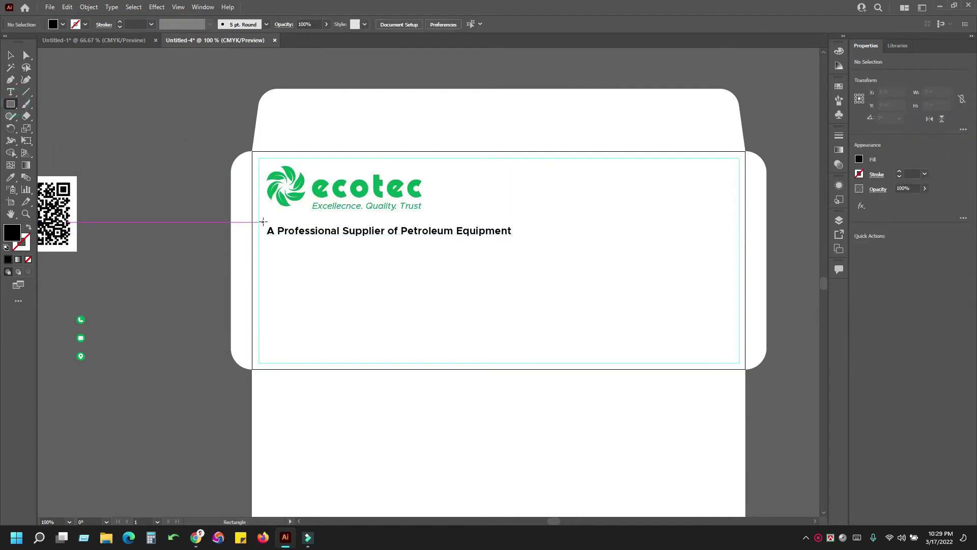
drag(263, 221, 520, 239)
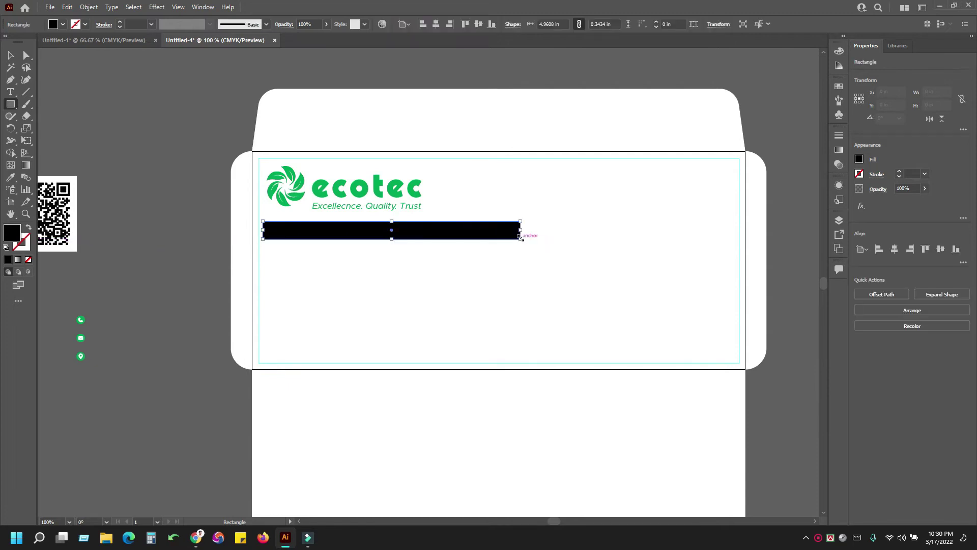
click(10, 177)
click(341, 179)
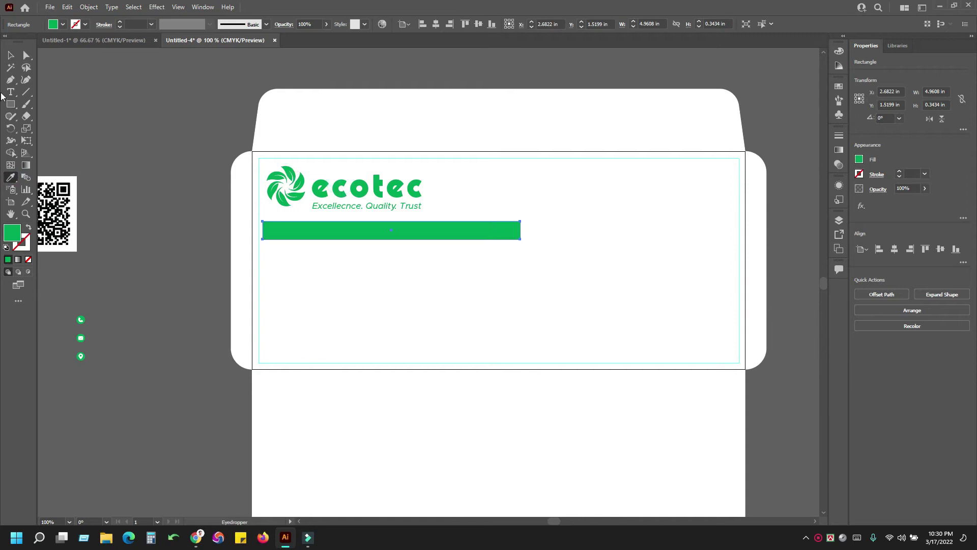
Round the green bar's corners to a radius of about 0.105 in.
click(12, 59)
click(105, 109)
click(289, 233)
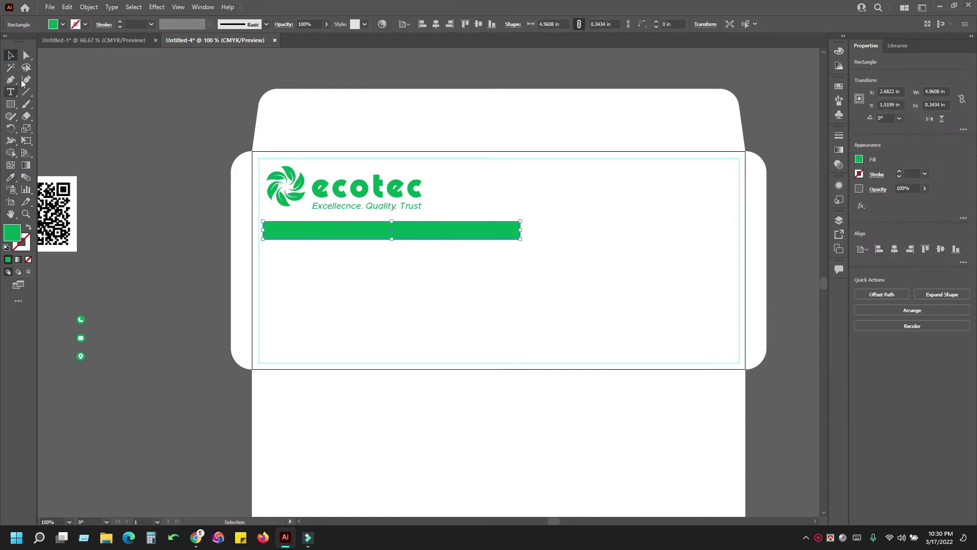
click(30, 56)
drag(271, 231, 269, 230)
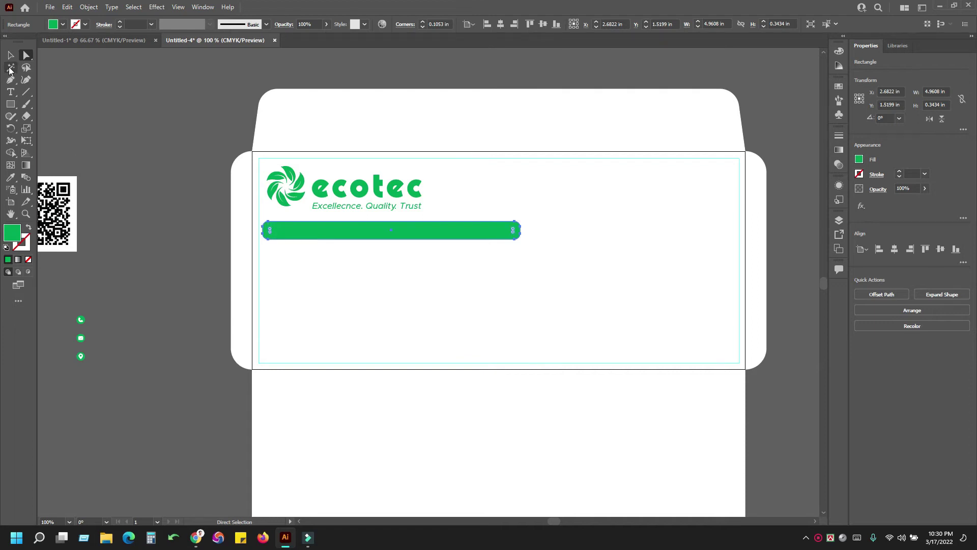
click(11, 57)
click(46, 100)
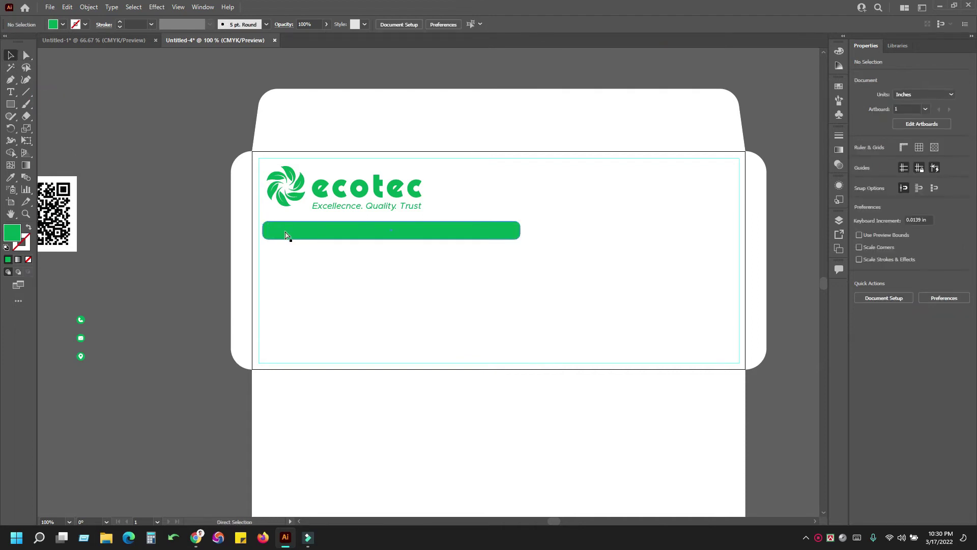
Bring the "A Professional Supplier of Petroleum Equipment" tagline in front of the green bar.
key(ctrl+y)
click(331, 236)
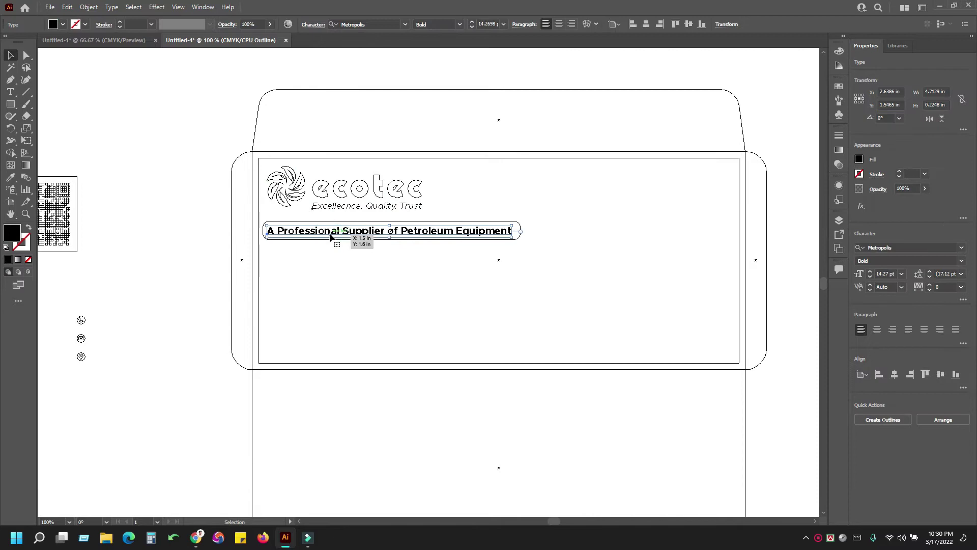
key(ctrl)
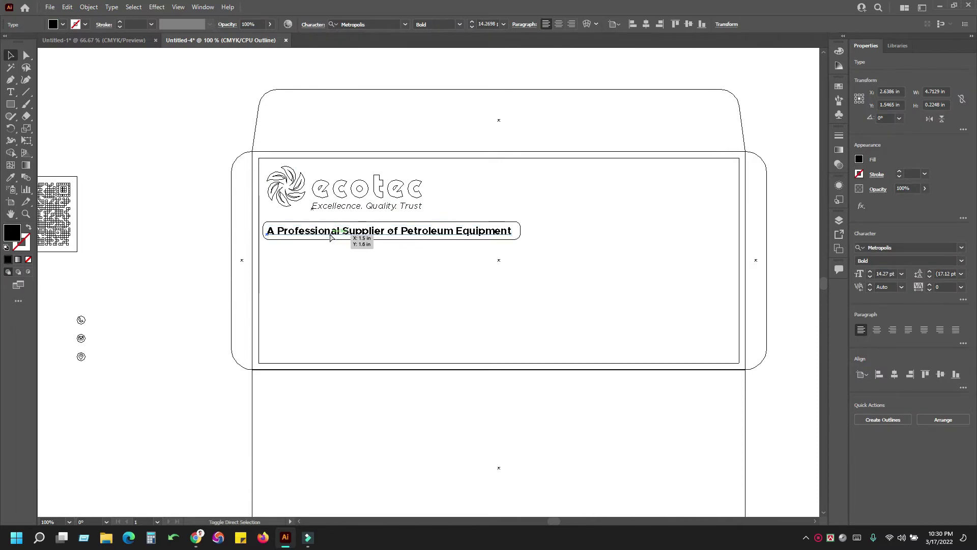
key(ctrl+shift+bracketright)
key(ctrl+y)
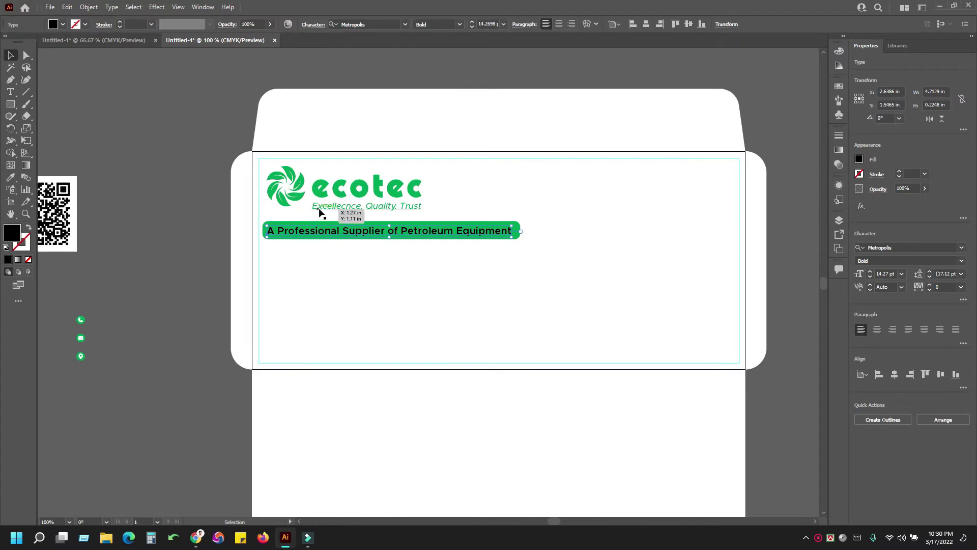
click(162, 109)
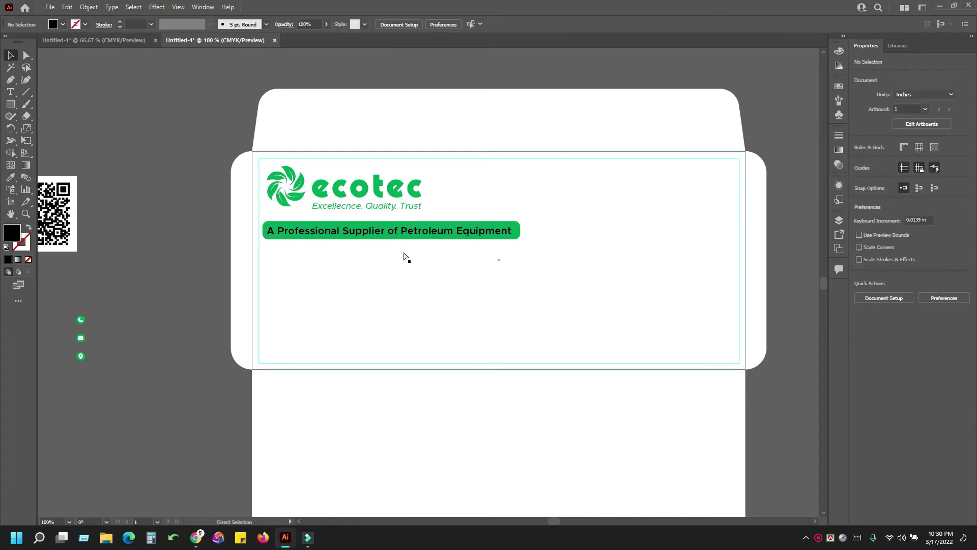
key(ctrl+y)
key(ctrl+minus)
key(ctrl+minus)
key(ctrl+plus)
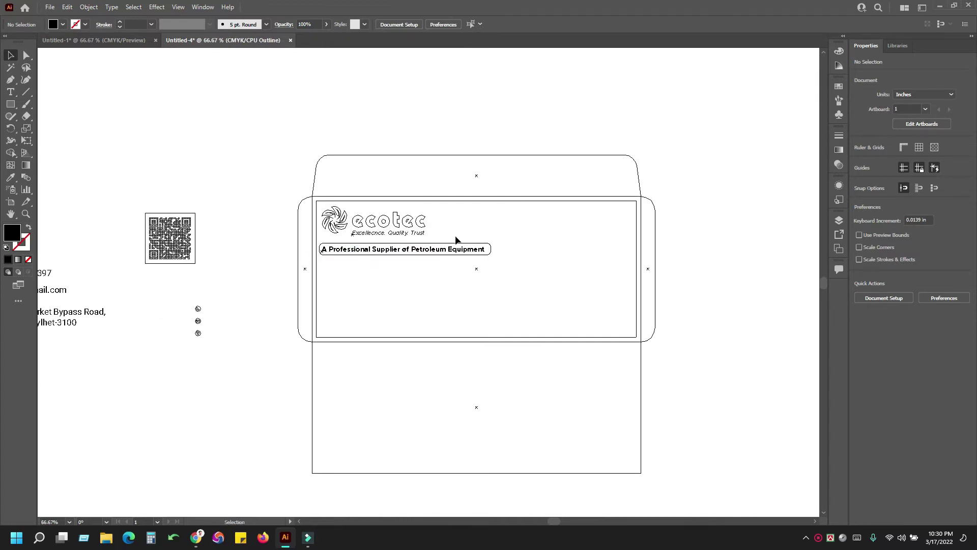
drag(596, 256, 570, 259)
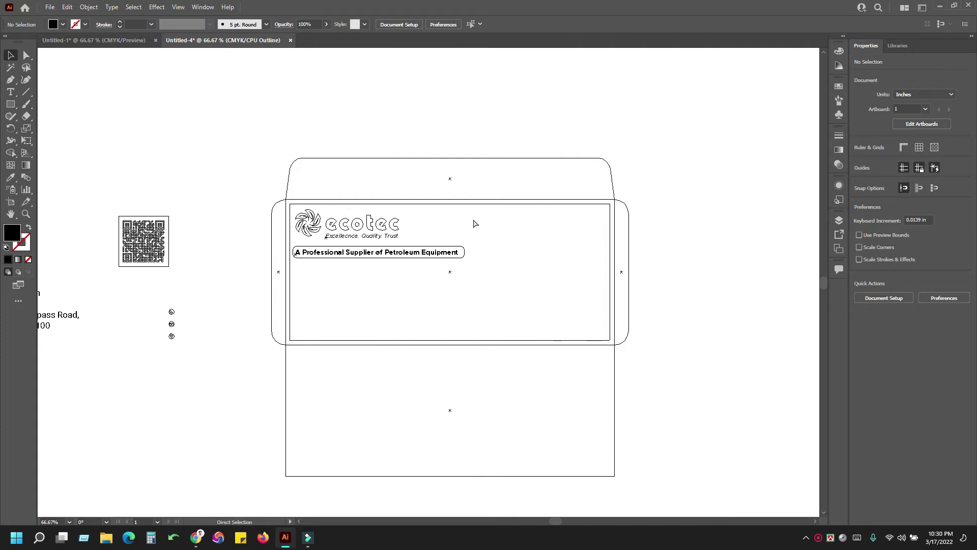
key(ctrl+y)
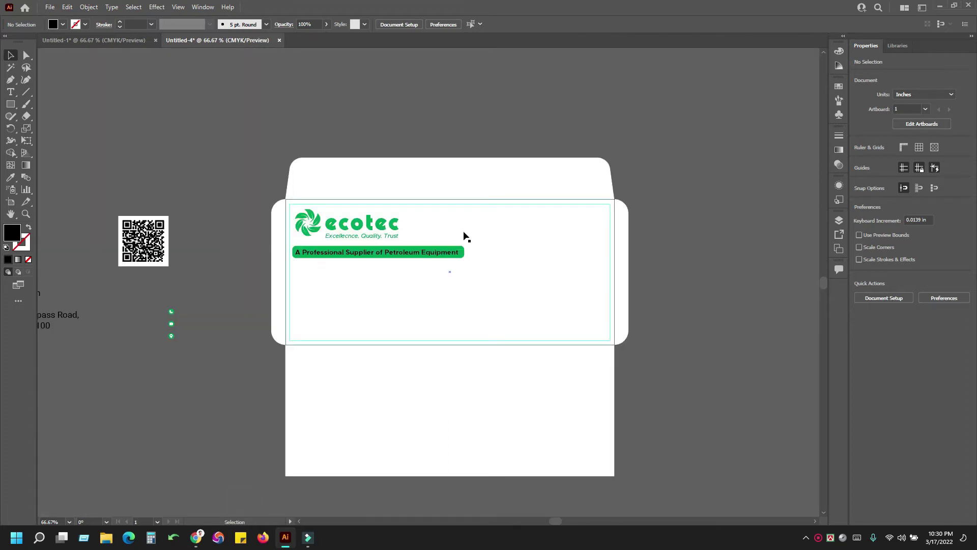
Set the tagline's font style to Metropolis Semi Bold Italic.
key(ctrl+=)
key(ctrl+=)
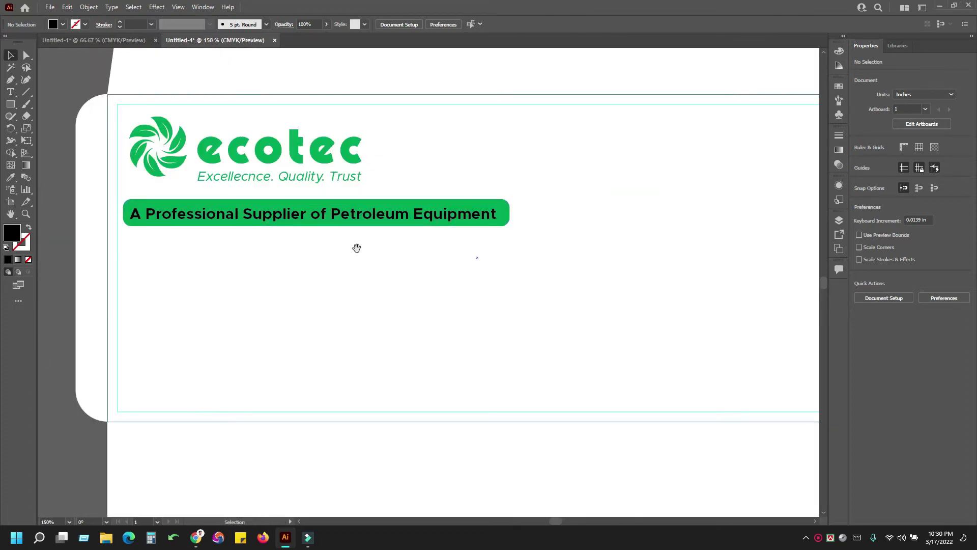
drag(357, 248, 494, 280)
click(193, 176)
click(397, 248)
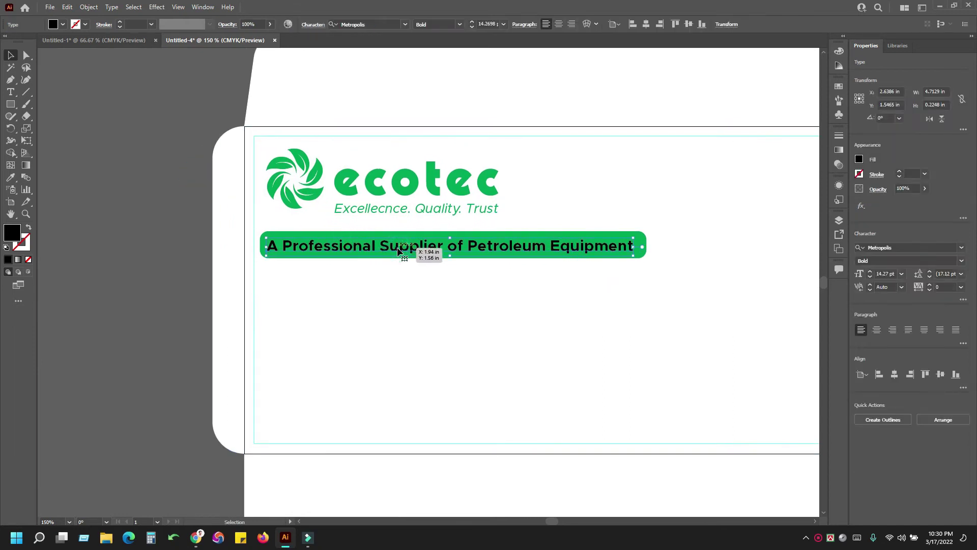
click(460, 25)
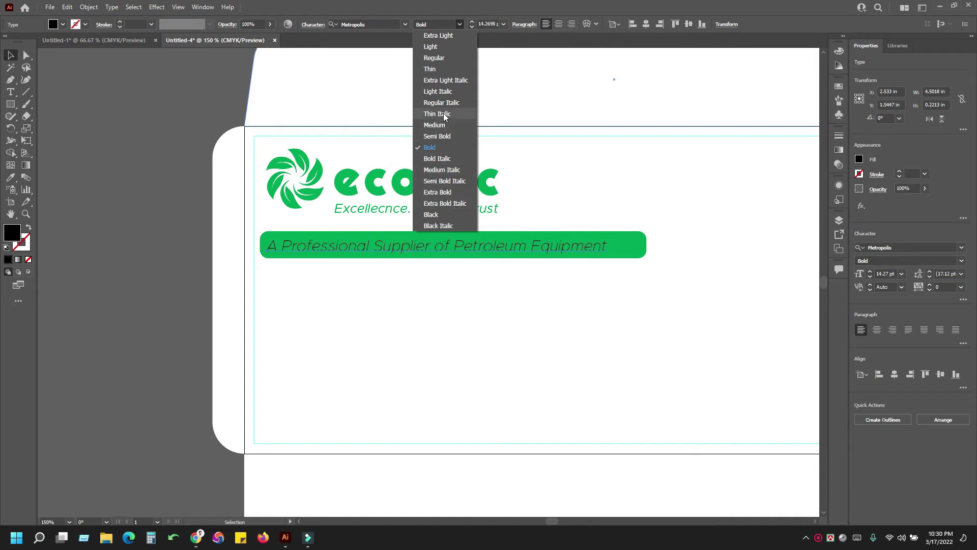
click(449, 181)
click(151, 163)
Set the tagline's fill colour to white (FFFFFF).
drag(396, 210, 213, 186)
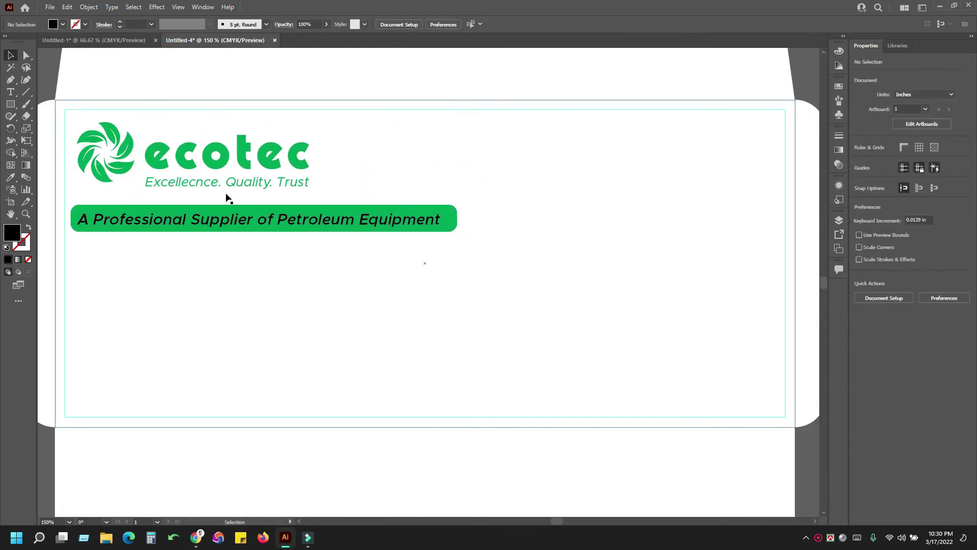
key(ctrl+minus)
key(ctrl+minus)
key(ctrl+plus)
click(425, 246)
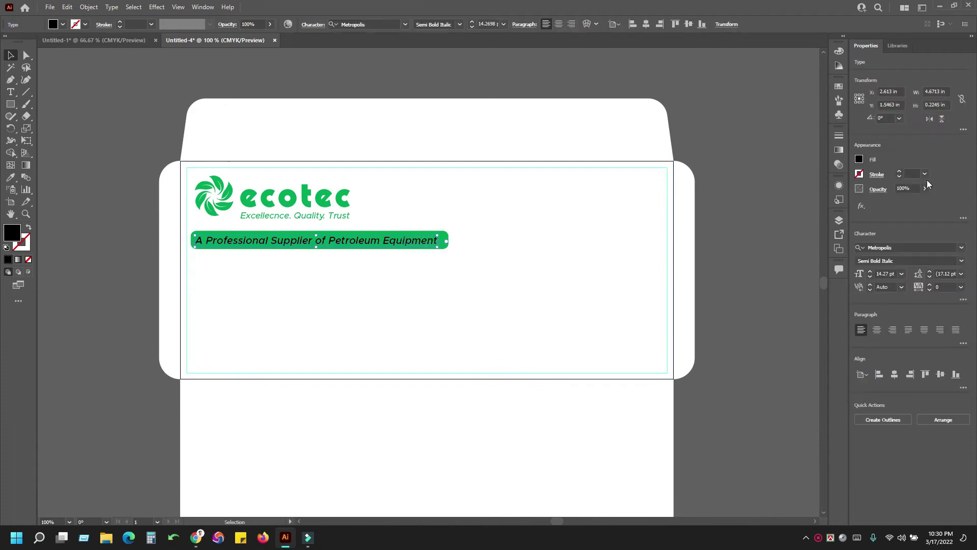
double_click(20, 236)
drag(426, 227, 336, 190)
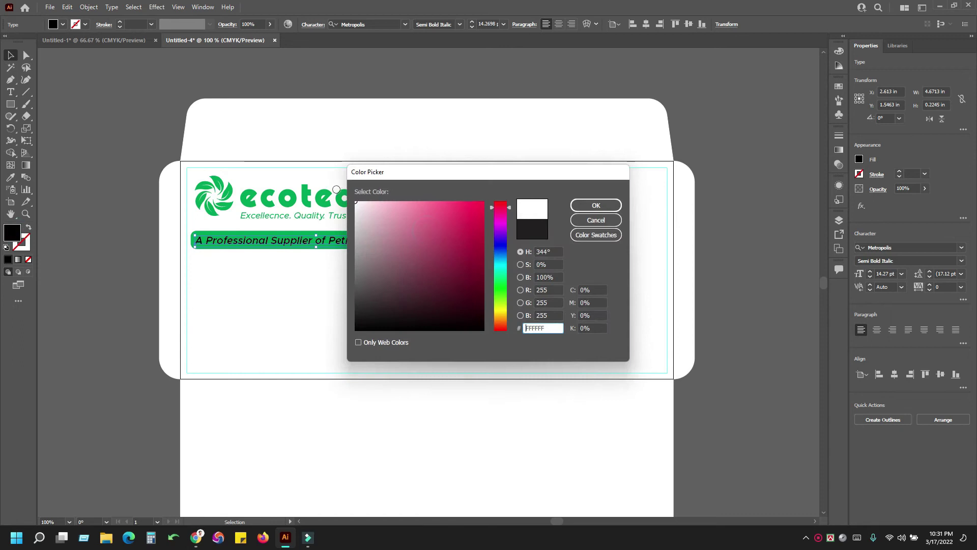
click(596, 204)
click(770, 223)
Duplicate the ecotec logo onto the empty canvas above and to the left of the envelope.
drag(465, 306, 557, 254)
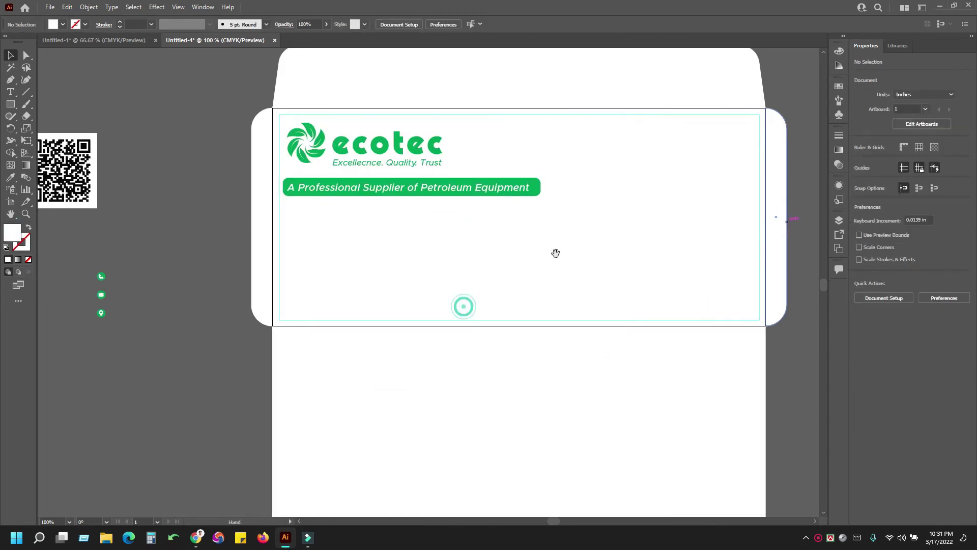
key(ctrl+minus)
drag(300, 186, 244, 196)
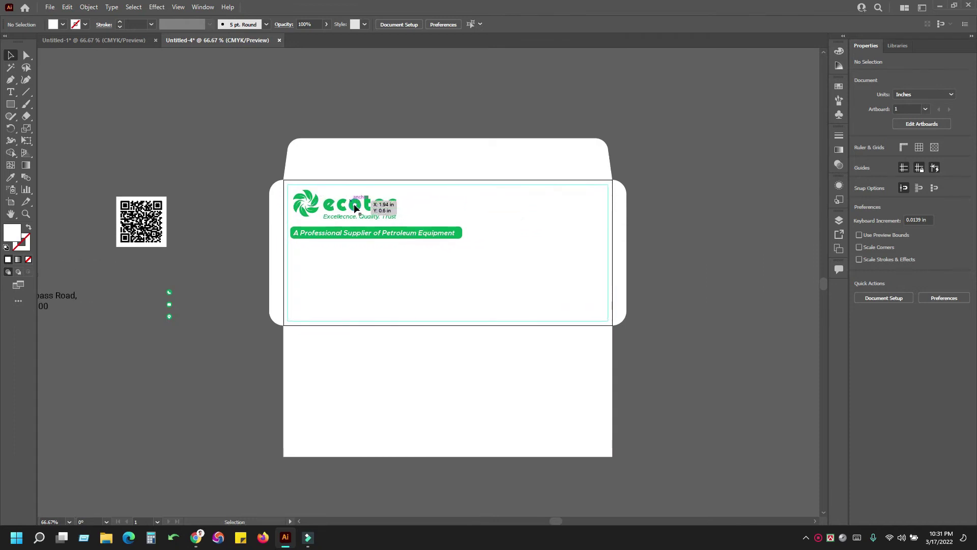
drag(426, 211, 400, 189)
key(ctrl+plus)
drag(308, 197, 356, 298)
click(105, 152)
click(269, 222)
drag(193, 207, 509, 215)
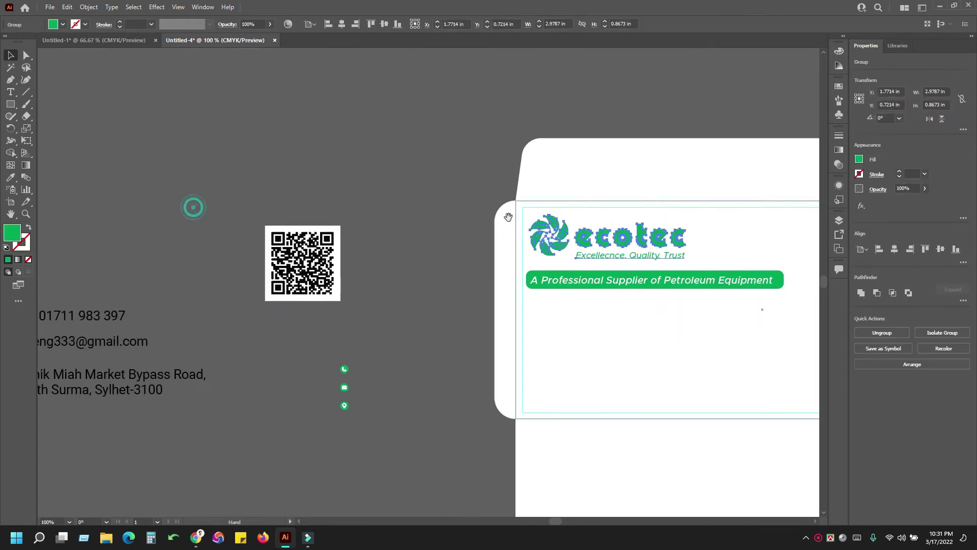
drag(565, 228, 426, 233)
drag(392, 106, 355, 182)
click(291, 164)
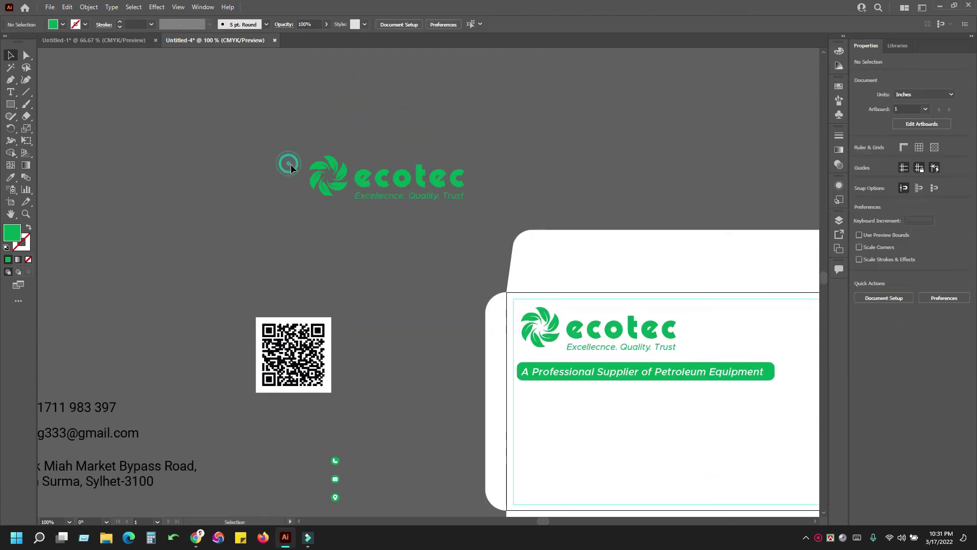
Ungroup the duplicated ecotec logo.
scroll(291, 164, up, 1)
key(ctrl+plus)
key(ctrl+plus)
drag(301, 164, 409, 240)
click(404, 198)
right_click(405, 197)
click(438, 285)
click(374, 286)
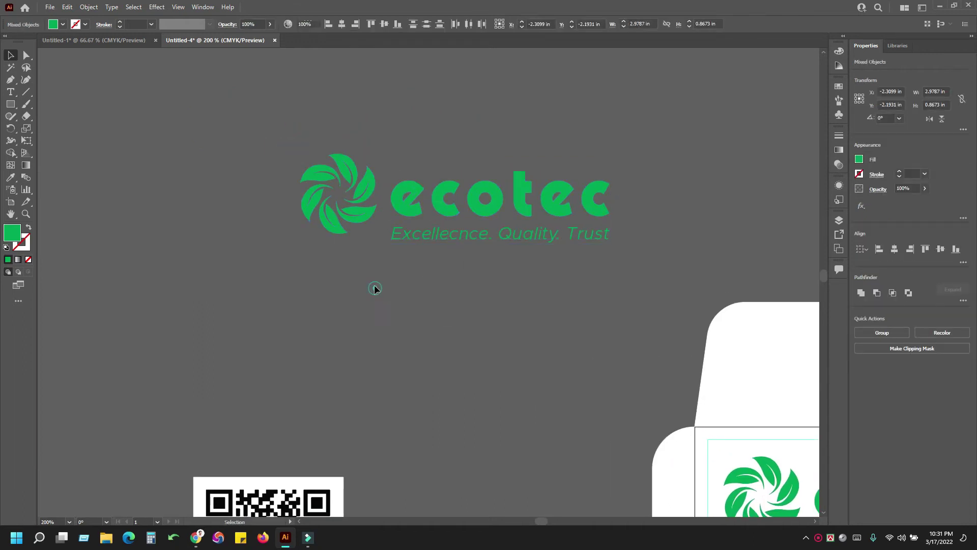
Group the leaf emblem of the logo copy and move it away from the wordmark.
click(368, 179)
drag(448, 277, 258, 216)
click(155, 77)
key(ctrl+g)
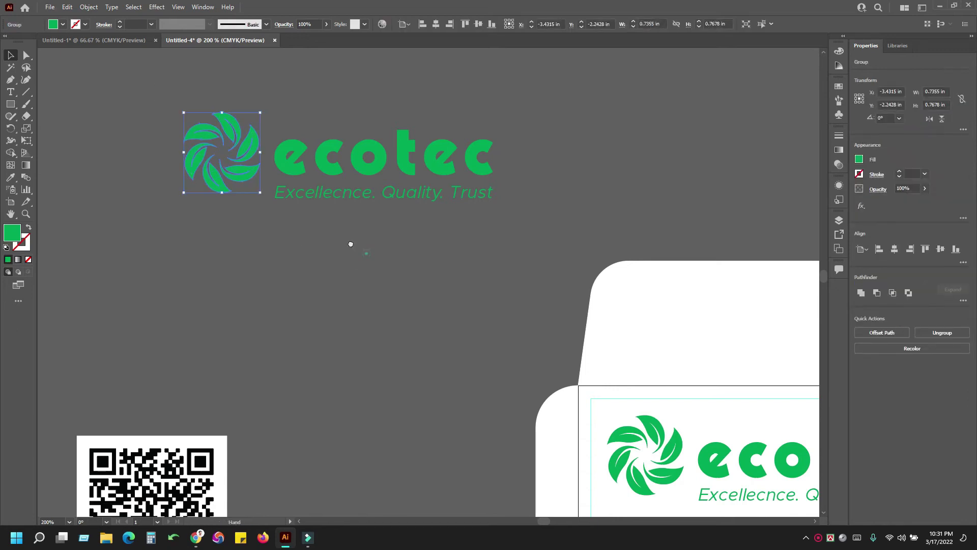
drag(351, 244, 268, 205)
drag(166, 102, 359, 276)
drag(458, 232, 377, 214)
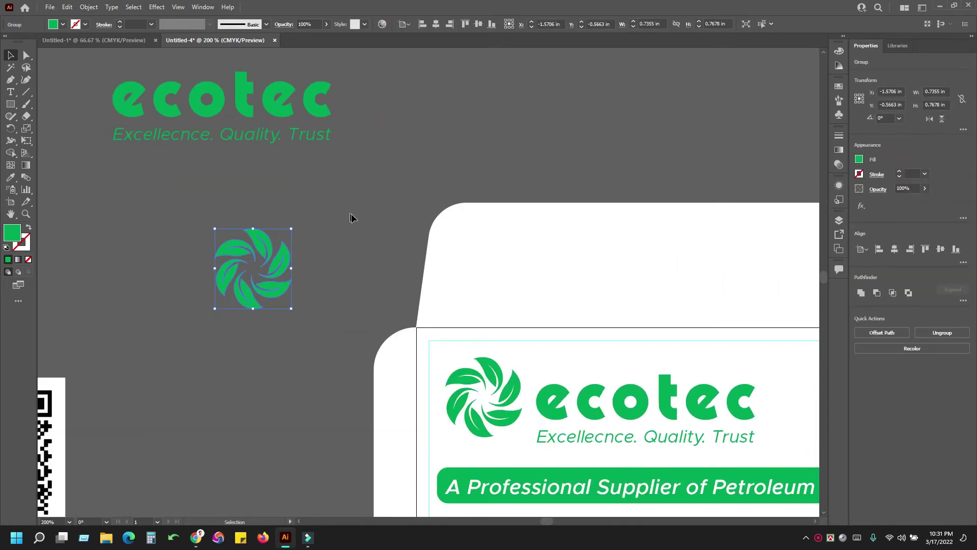
Delete the leftover wordmark and slogan copy and place the leaf emblem near the middle of the envelope's top flap.
key(ctrl+minus)
key(ctrl+minus)
drag(472, 228, 500, 236)
key(Delete)
drag(490, 191, 137, 162)
drag(91, 248, 417, 246)
click(508, 168)
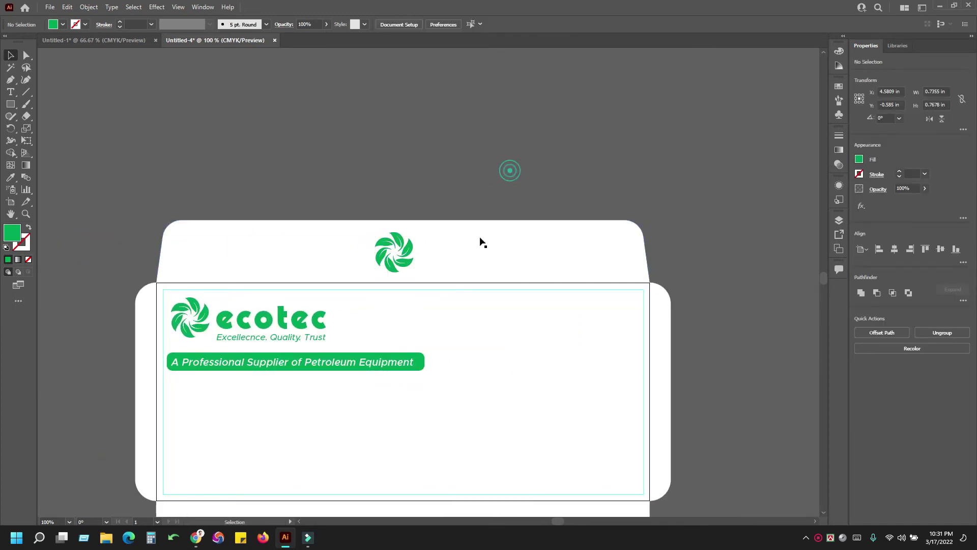
Fill the envelope's top flap with the green sampled from the ecotec logo.
click(487, 235)
click(14, 177)
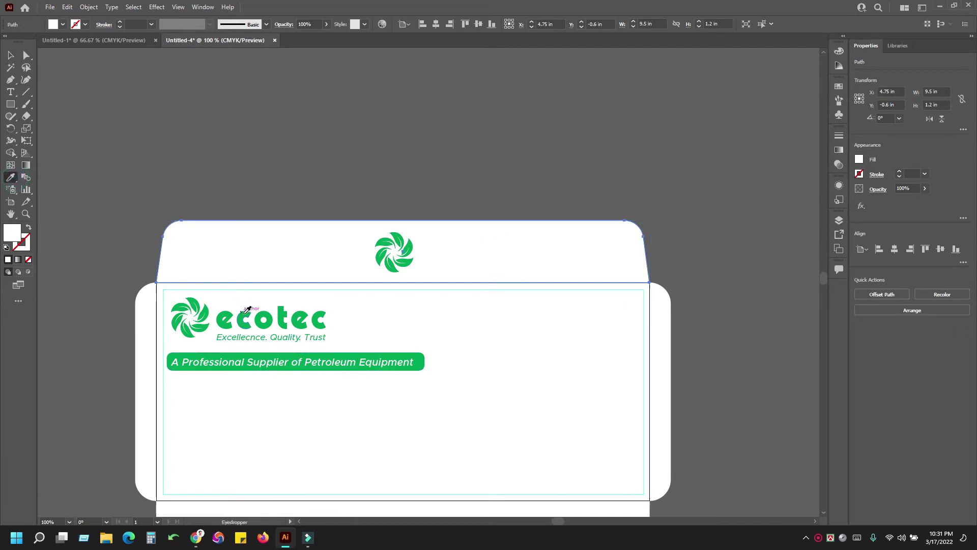
click(243, 312)
click(11, 55)
click(259, 144)
Recolour the leaf emblem on the top flap white and centre it horizontally on the flap.
drag(304, 157, 460, 257)
drag(477, 195, 509, 245)
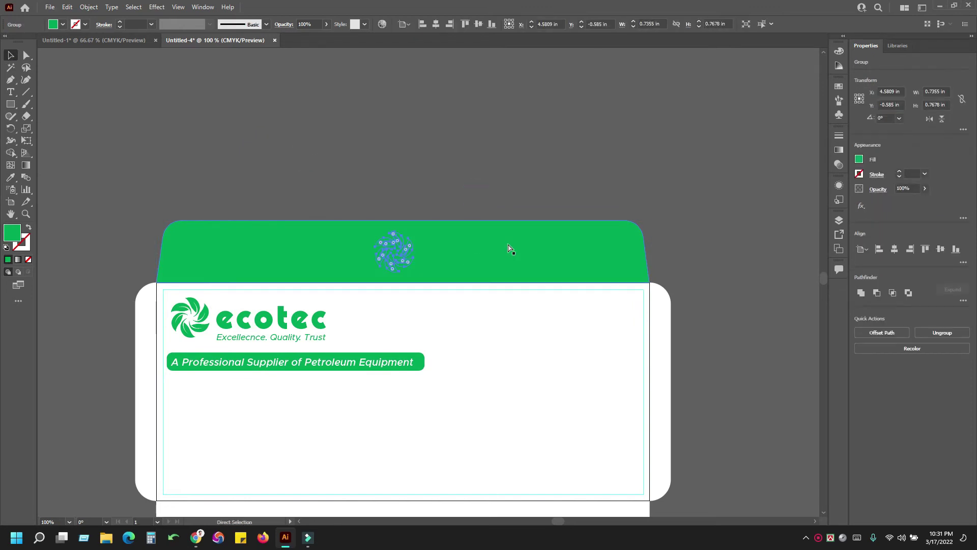
click(839, 86)
scroll(509, 173, down, 2)
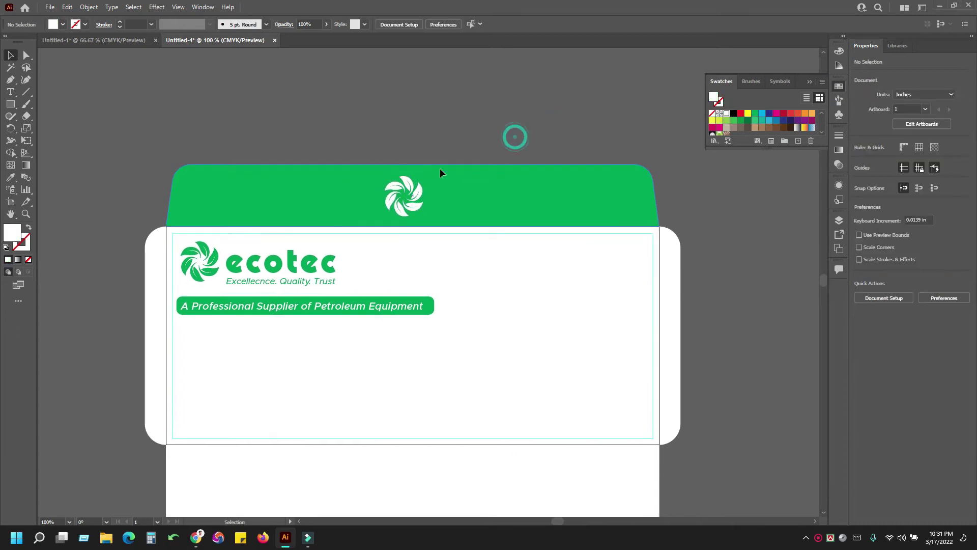
click(442, 196)
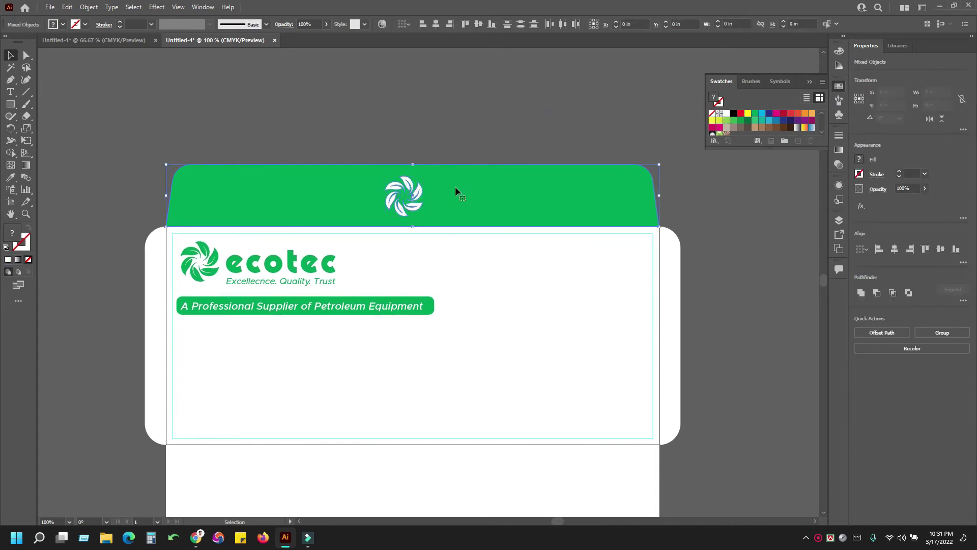
click(581, 151)
Duplicate the white leaf emblem onto the empty canvas to the right of the envelope.
scroll(299, 157, down, 1)
scroll(299, 158, right, 3)
click(285, 160)
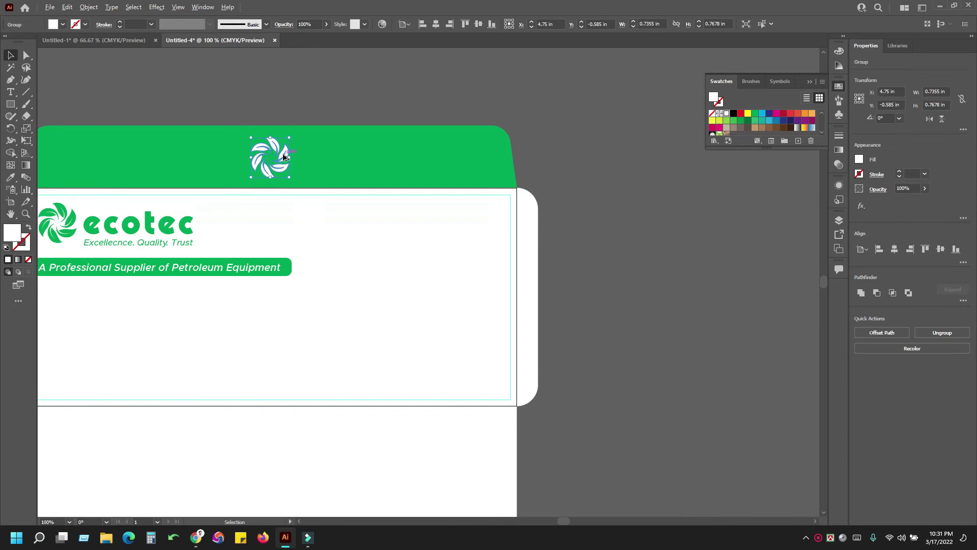
drag(285, 160, 670, 159)
click(712, 224)
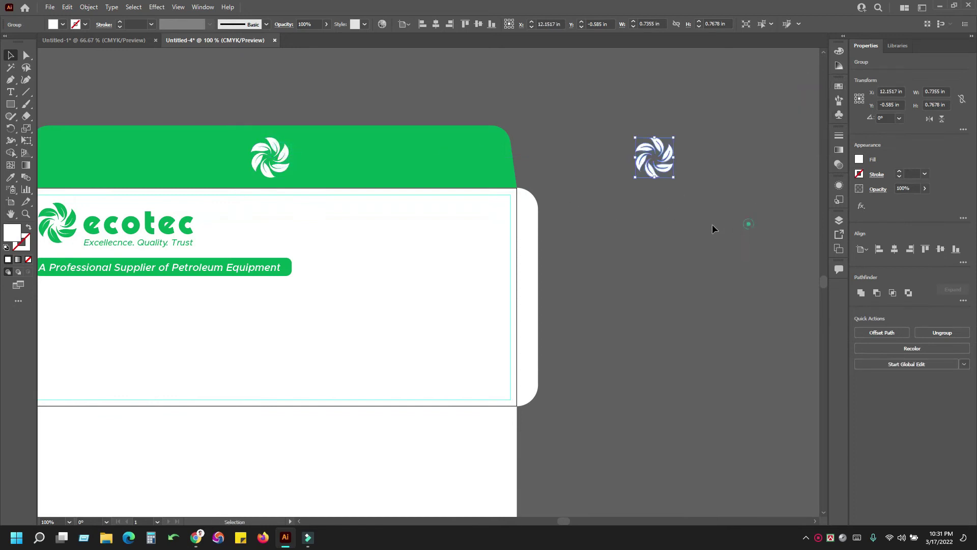
Enlarge the emblem copy to about 3.41 × 3.56 in and place it on the right part of the front panel.
click(670, 151)
drag(675, 140, 819, 70)
drag(713, 124, 469, 259)
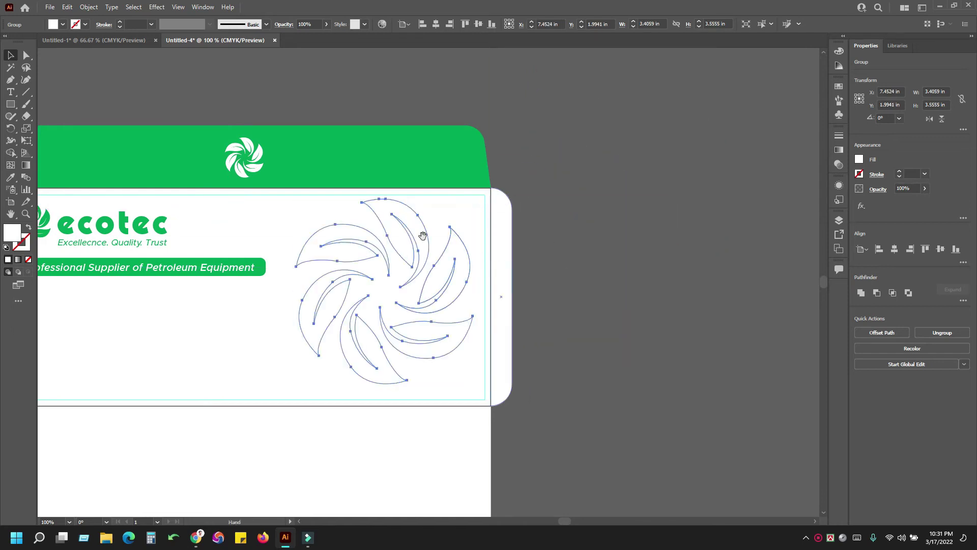
Fill the large leaf emblem on the front panel with the green sampled from the top flap.
drag(397, 227, 652, 217)
click(10, 177)
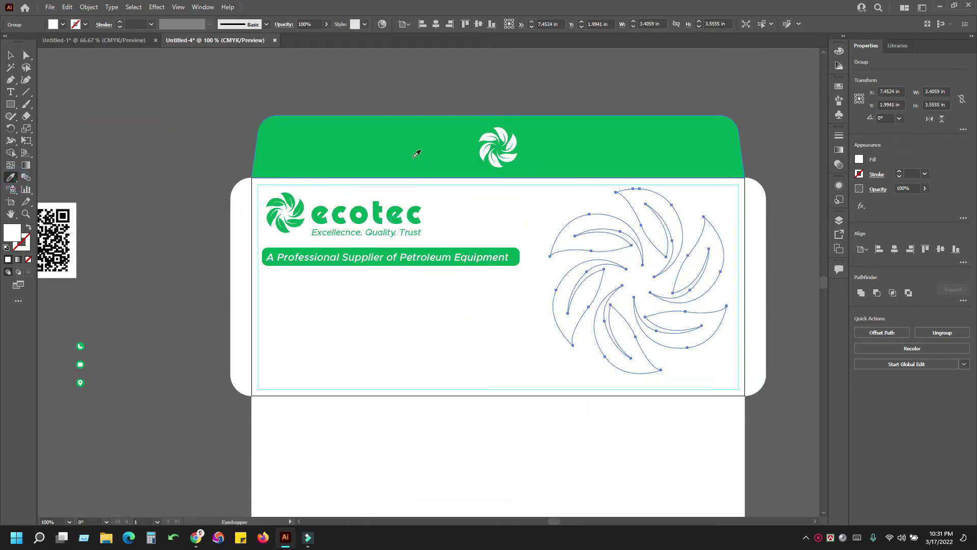
click(396, 146)
drag(554, 199, 384, 208)
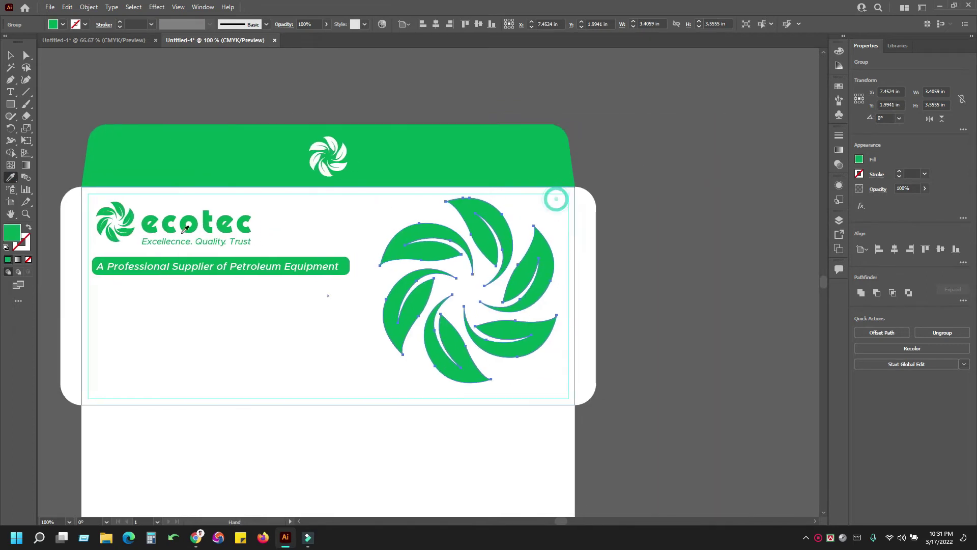
Enlarge the green emblem to about 3.64 × 3.80 in against the front panel's right edge and move it up to the panel's top edge.
click(10, 55)
click(146, 69)
click(530, 266)
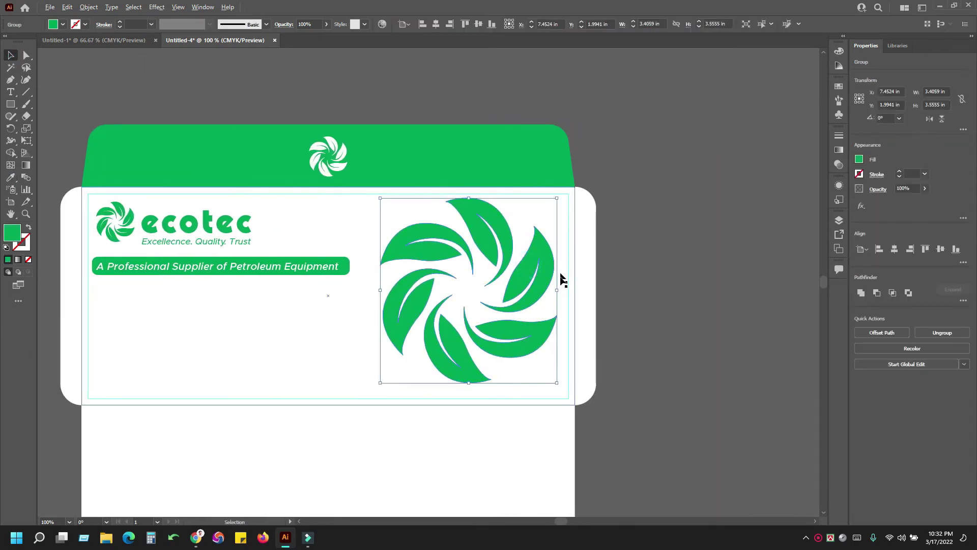
drag(558, 291, 554, 267)
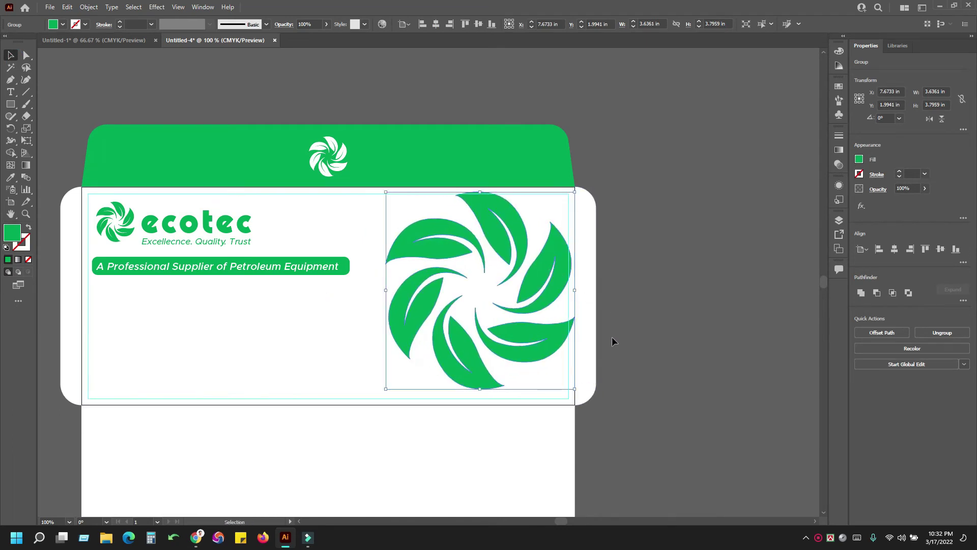
key(Up)
key(Up)
key(Up)
key(Up)
key(Up)
key(Up)
key(Up)
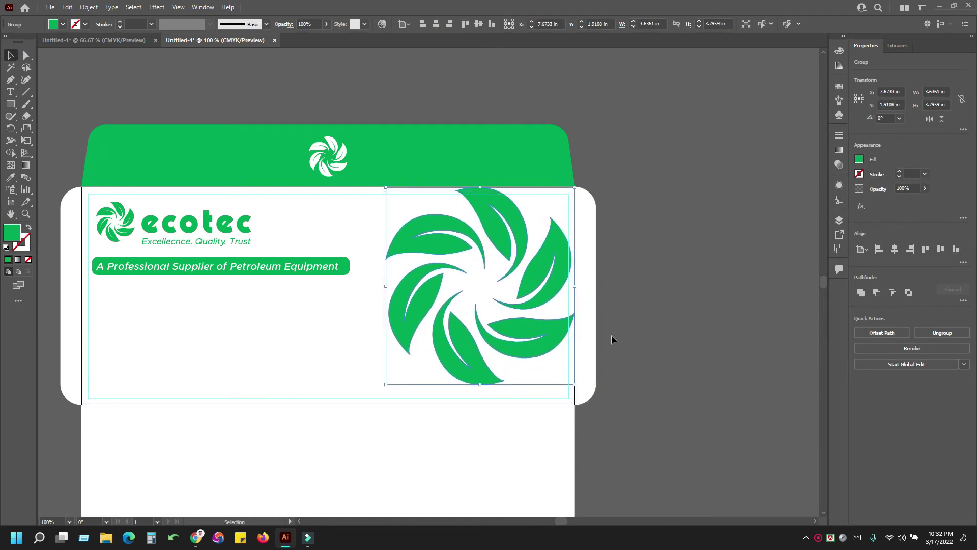
Reduce the large emblem to about 3.14 × 3.27 in and fit it flush into the front panel's upper-right corner.
drag(574, 285, 562, 285)
drag(550, 252, 560, 244)
key(Up)
key(Right)
key(Right)
key(Right)
key(Right)
key(Right)
key(Left)
key(Down)
key(Down)
key(Down)
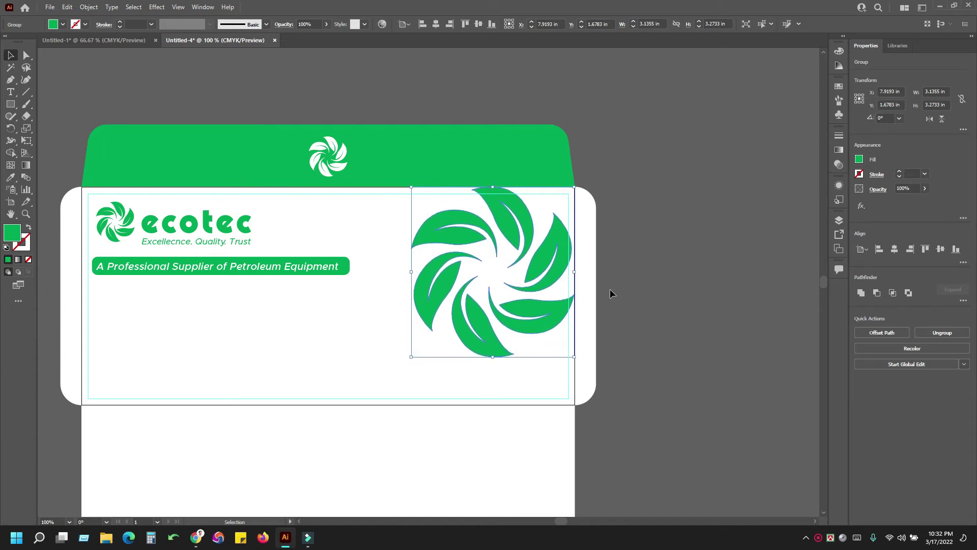
key(Left)
key(Up)
key(Up)
key(Up)
key(Right)
key(Left)
key(Left)
Set the large emblem's opacity to 10%.
text(10)
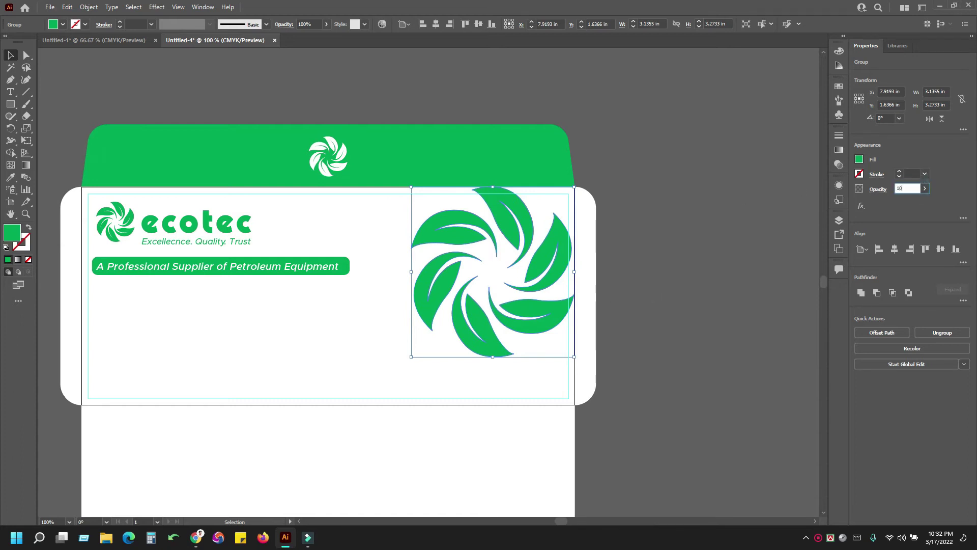
key(Return)
click(659, 224)
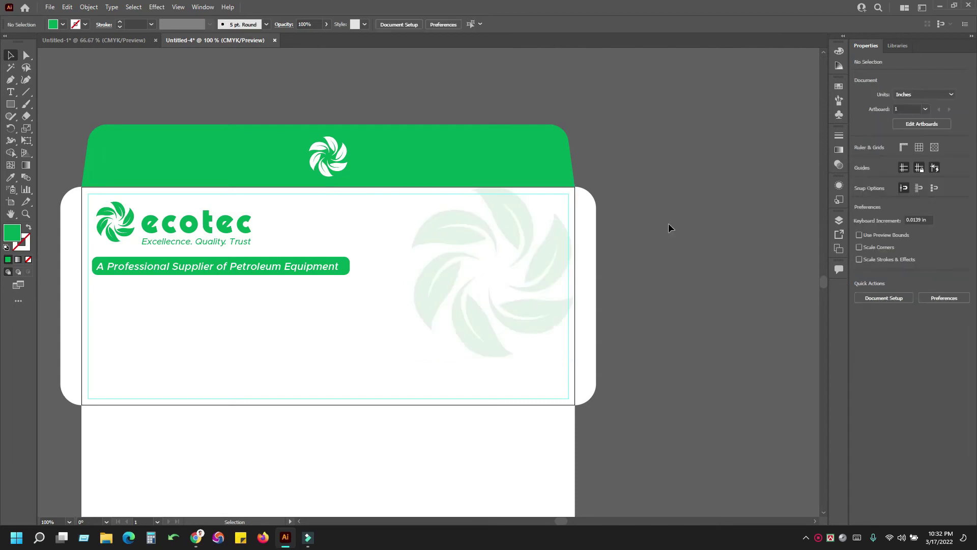
Try to move the contact text from the empty canvas onto the front panel, and undo the move.
drag(659, 258, 705, 175)
click(700, 211)
key(ctrl+minus)
drag(380, 237, 549, 224)
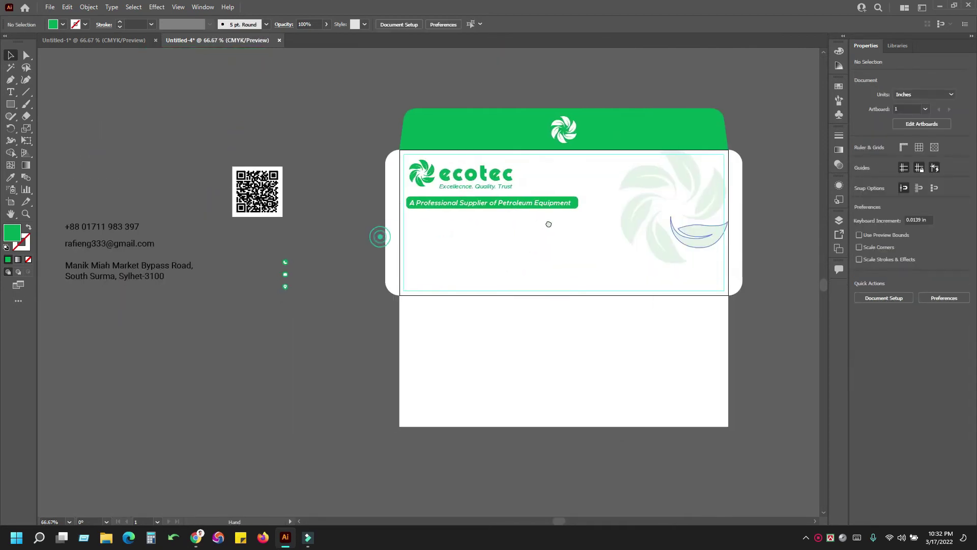
drag(236, 221, 304, 229)
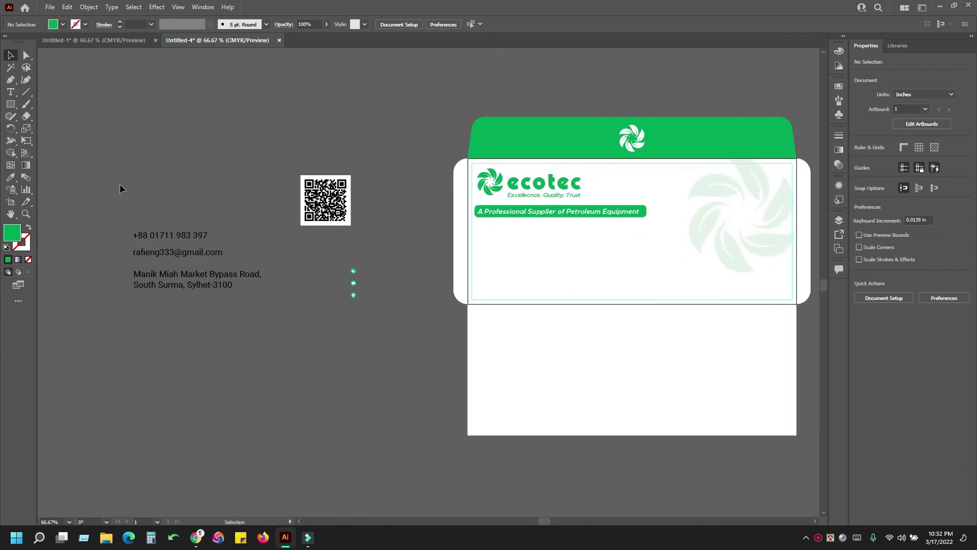
drag(228, 222, 524, 289)
click(179, 242)
key(ctrl+z)
Bring the phone, e-mail and address texts on the empty canvas to the front of the stacking order.
click(88, 196)
right_click(172, 262)
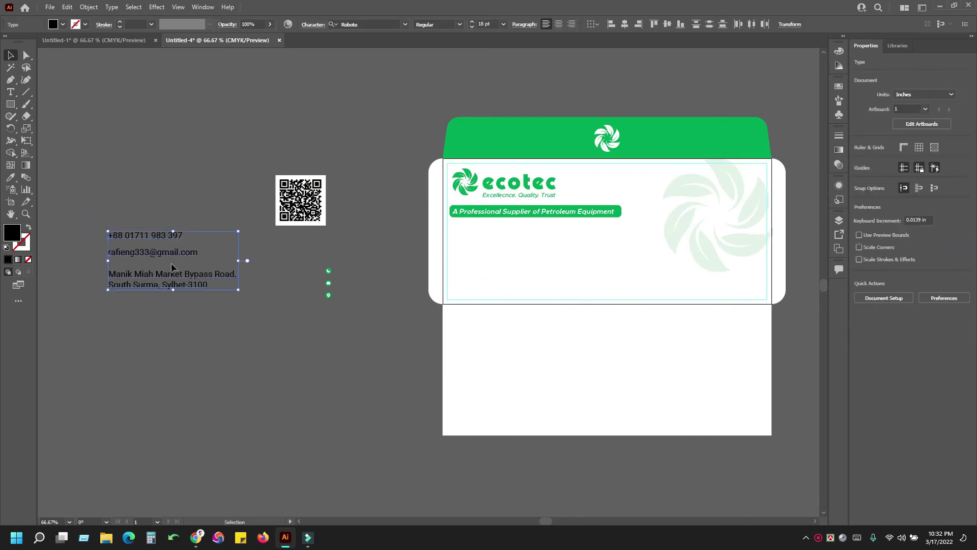
click(219, 446)
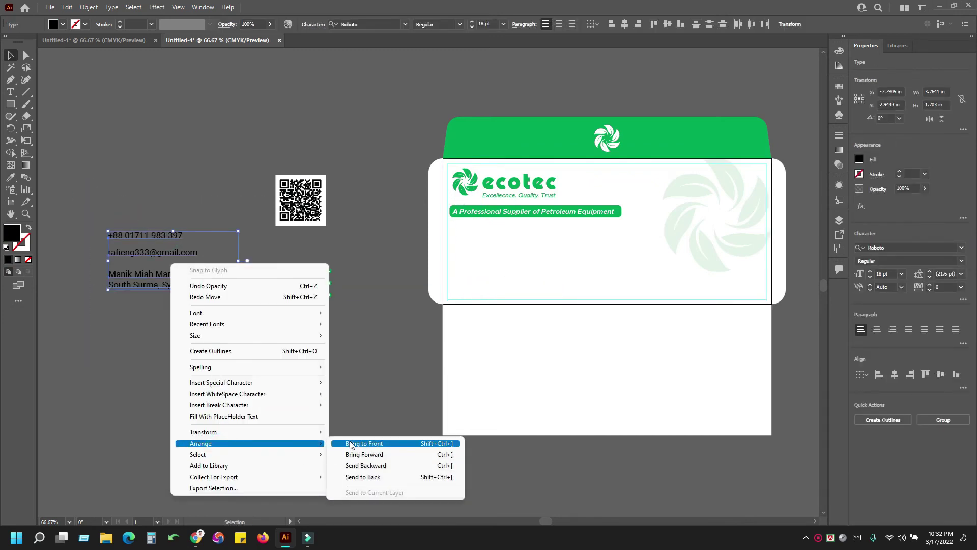
click(364, 442)
click(183, 331)
Place the phone number, e-mail and address texts side by side along the lower part of the front panel.
drag(166, 236, 524, 299)
drag(579, 267, 537, 267)
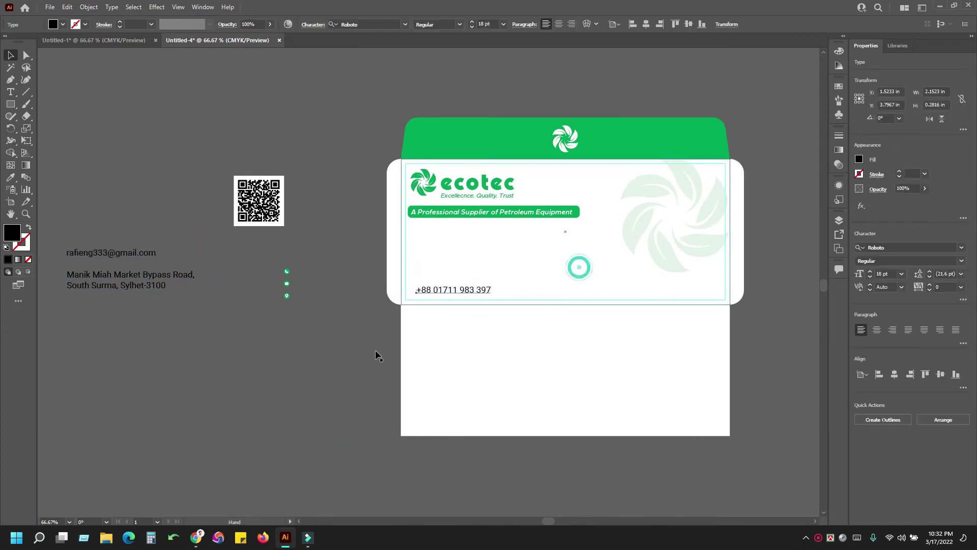
click(254, 354)
drag(141, 256, 608, 295)
click(251, 352)
drag(173, 285, 616, 302)
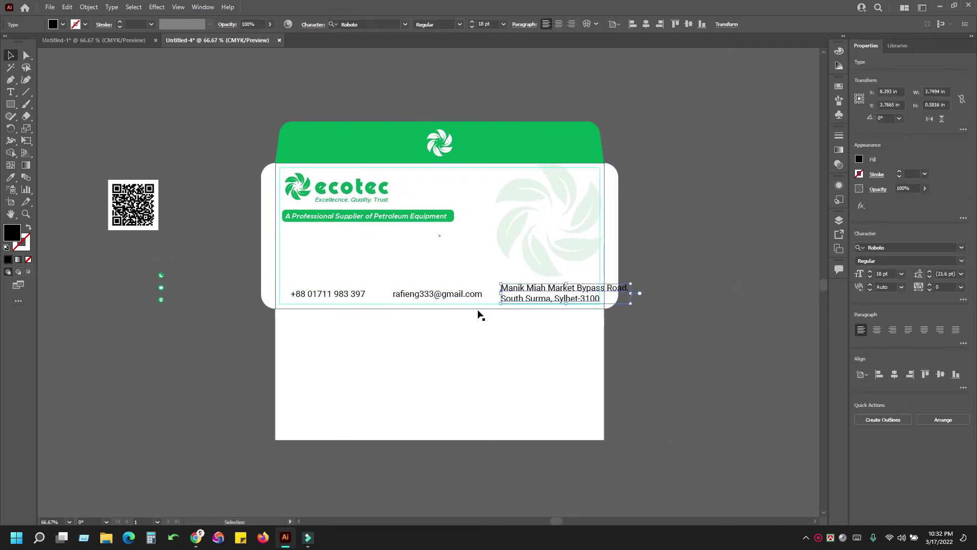
Set the font size of the phone, e-mail and address texts to 10 pt.
shift+click(447, 296)
shift+click(351, 296)
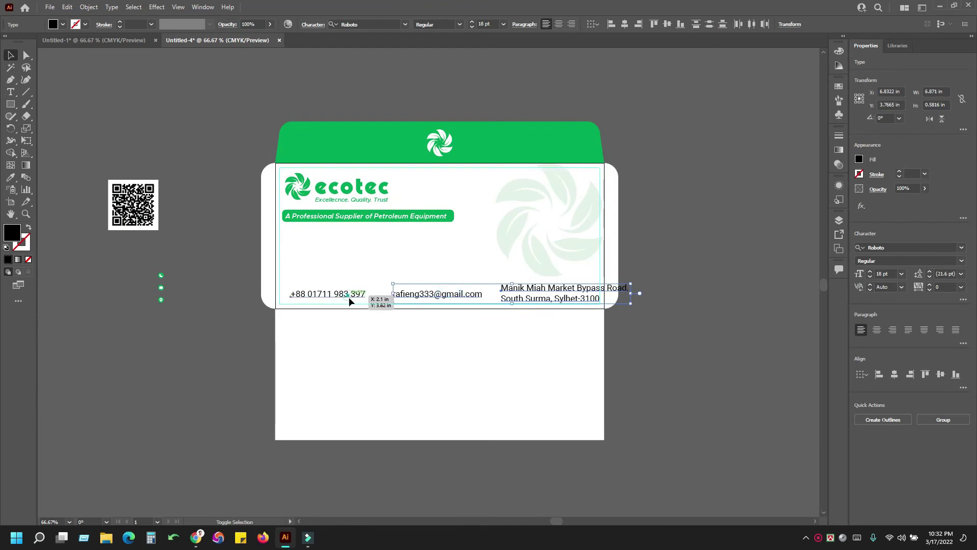
double_click(879, 274)
text(10)
key(Return)
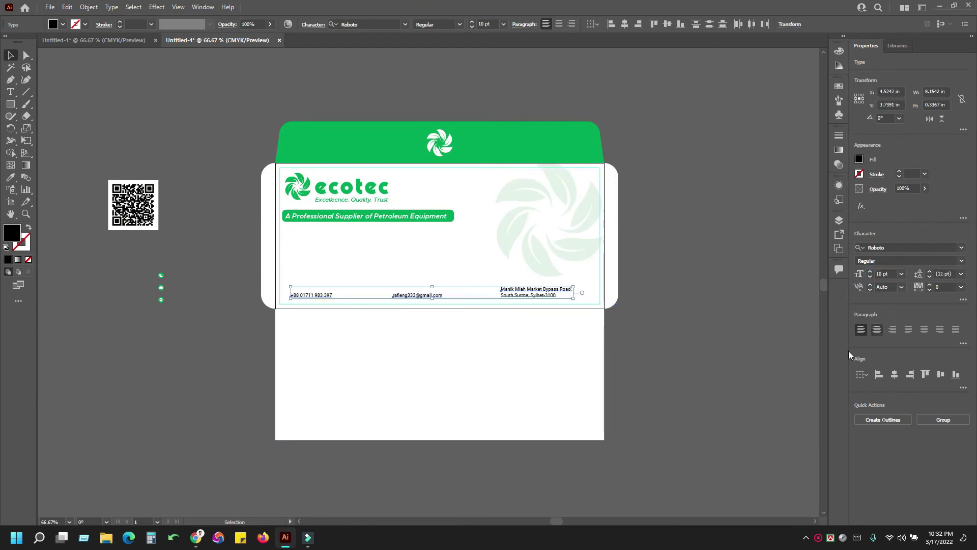
click(724, 341)
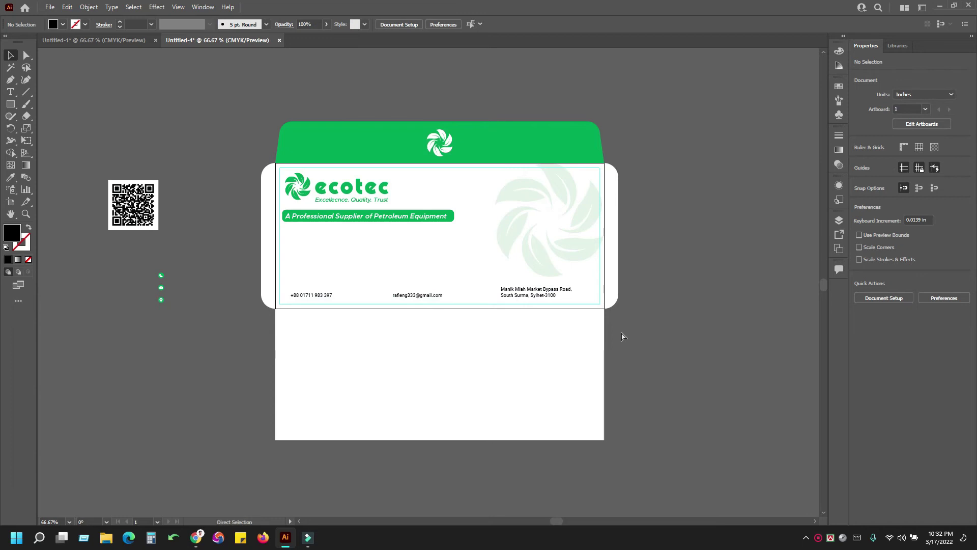
Move the phone number text on the front panel closer to the e-mail text.
key(ctrl+plus)
click(556, 302)
shift+click(433, 301)
shift+click(273, 301)
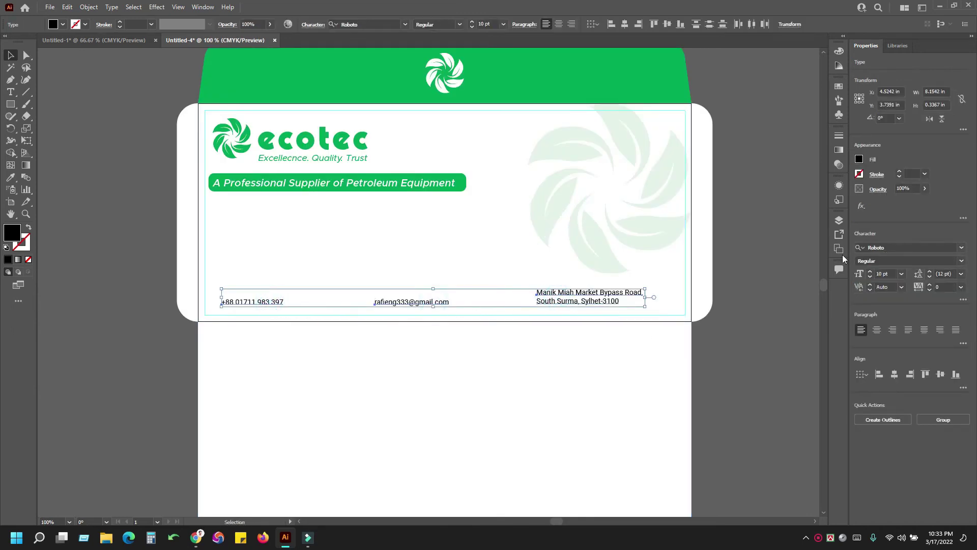
click(750, 269)
drag(268, 302, 300, 301)
click(580, 300)
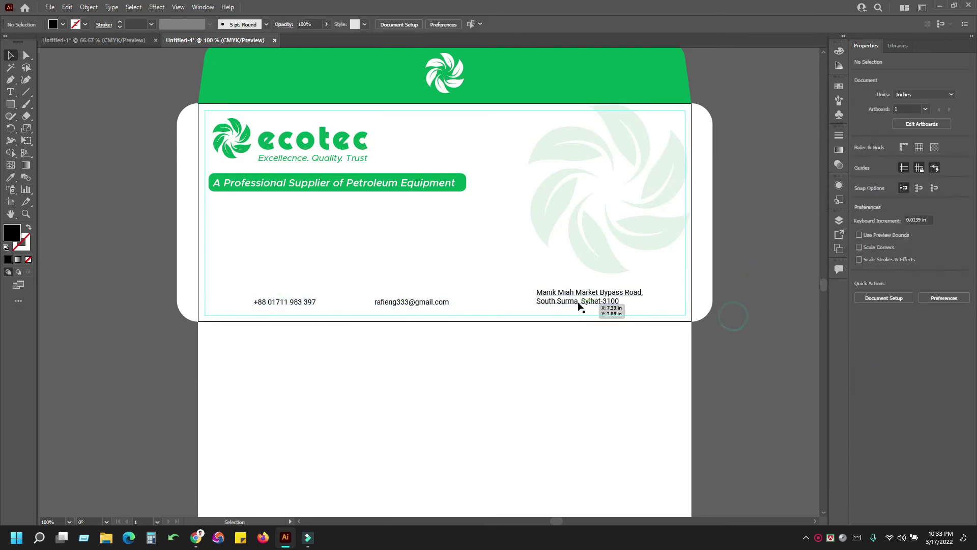
shift+click(429, 303)
shift+click(302, 295)
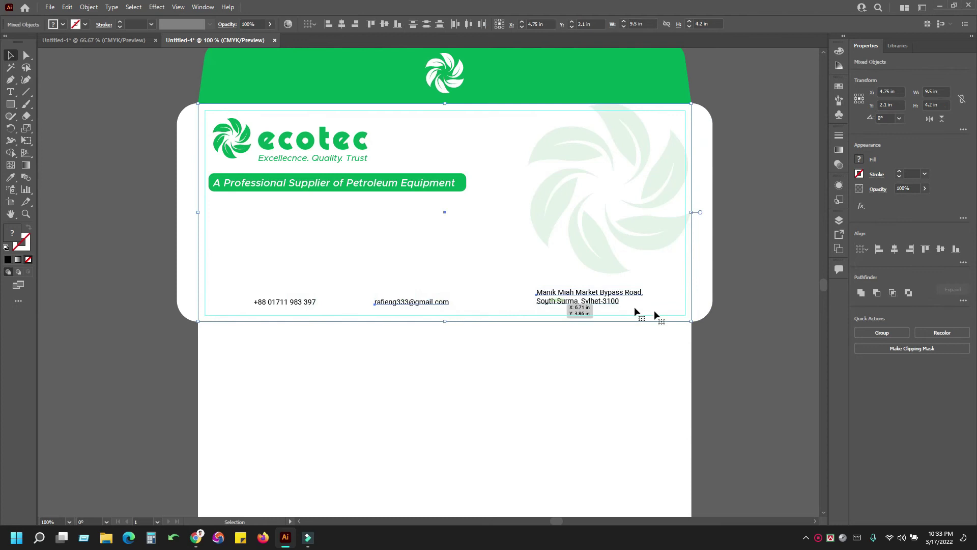
click(726, 327)
Draw a horizontal line about 7.96 in long just above the contact details and give it a 2 pt stroke.
key(ctrl+minus)
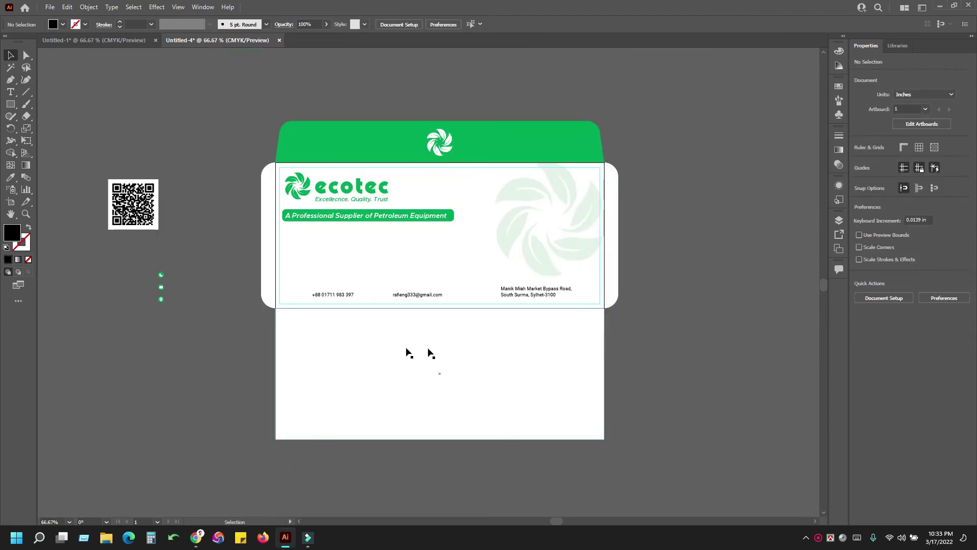
drag(381, 372, 389, 336)
click(26, 92)
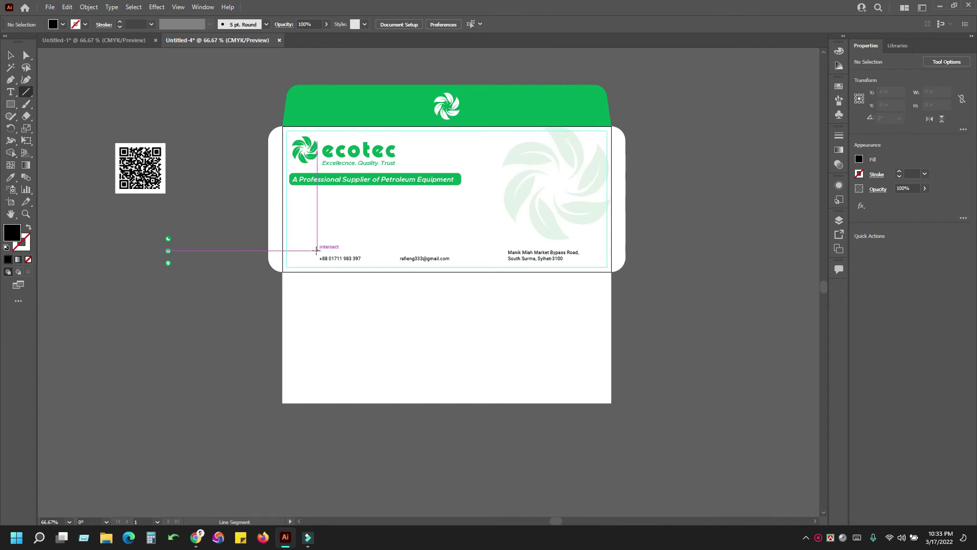
drag(312, 250, 579, 261)
key(ctrl+=)
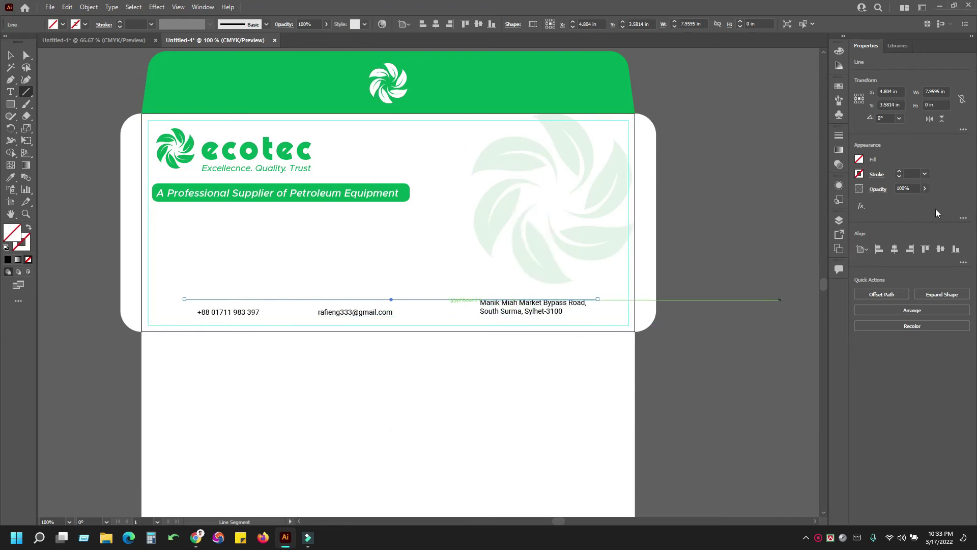
click(925, 174)
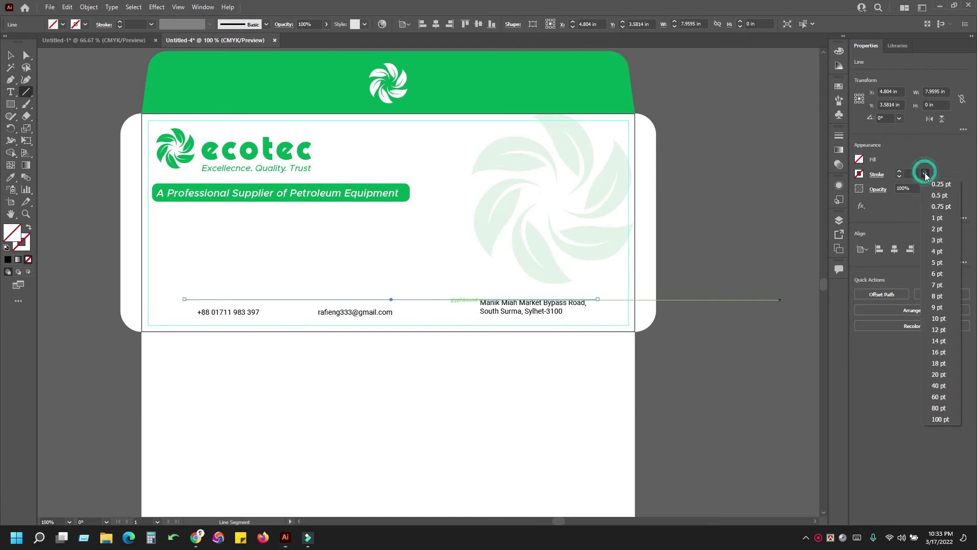
click(945, 228)
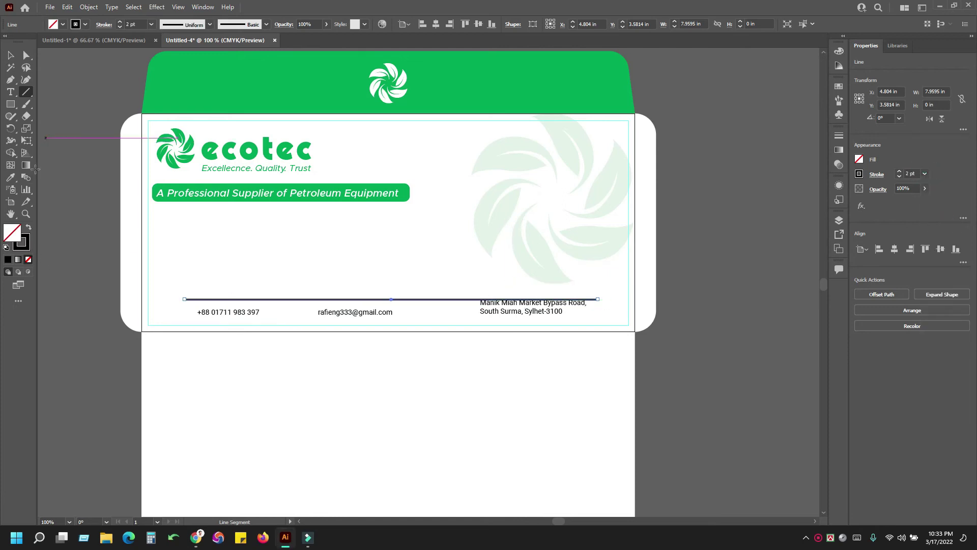
Recolour the line's stroke with the green sampled from the top flap, leaving the line without a fill.
double_click(23, 243)
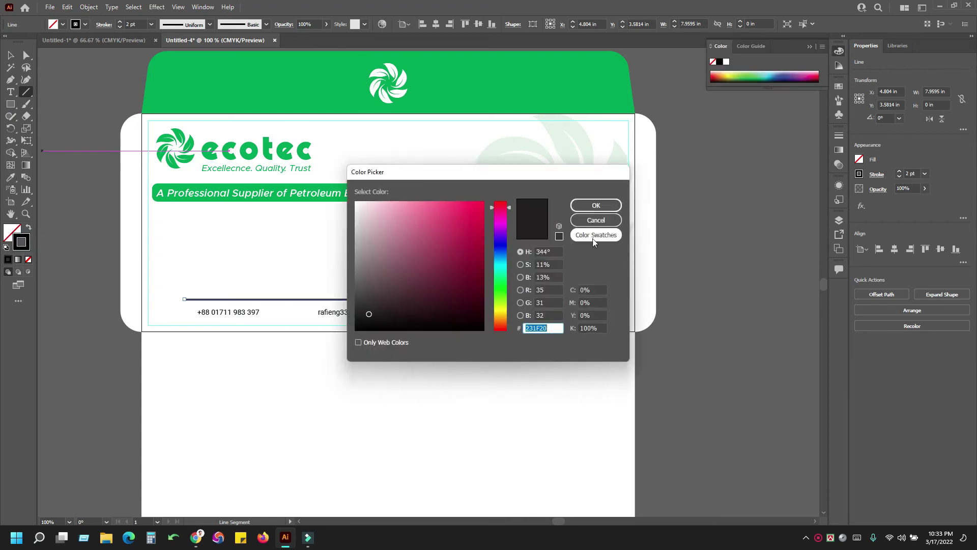
click(596, 205)
click(12, 179)
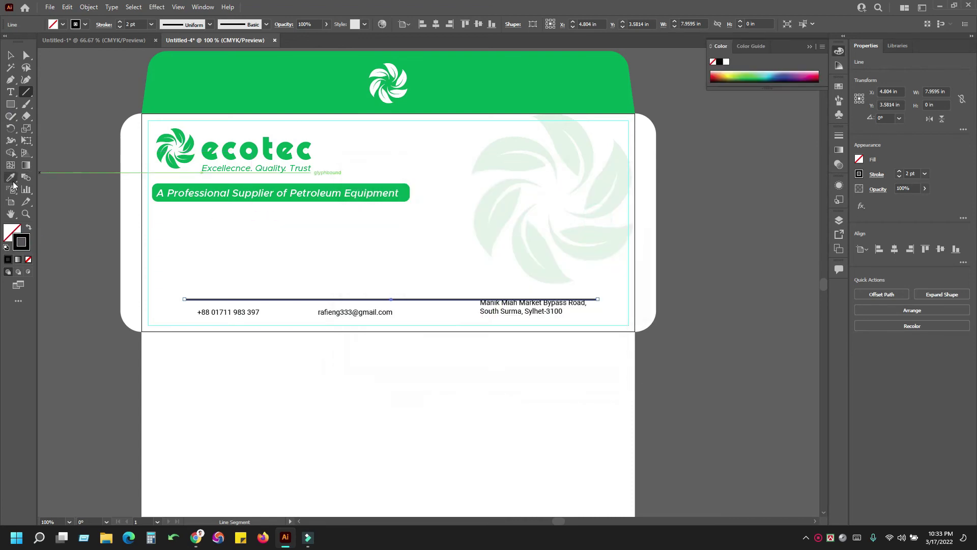
click(254, 92)
click(31, 228)
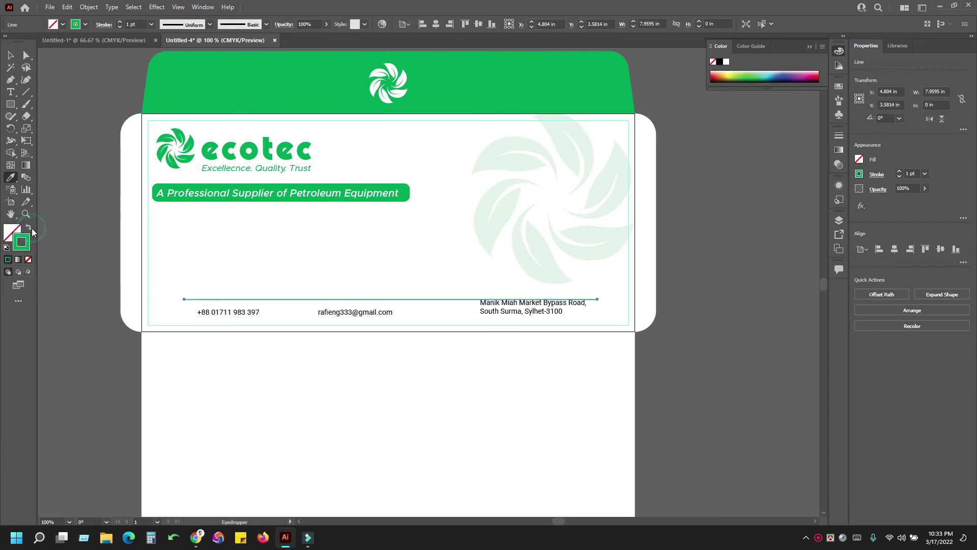
Try a 2 pt stroke weight on the green line, and set it back to 1 pt.
click(925, 174)
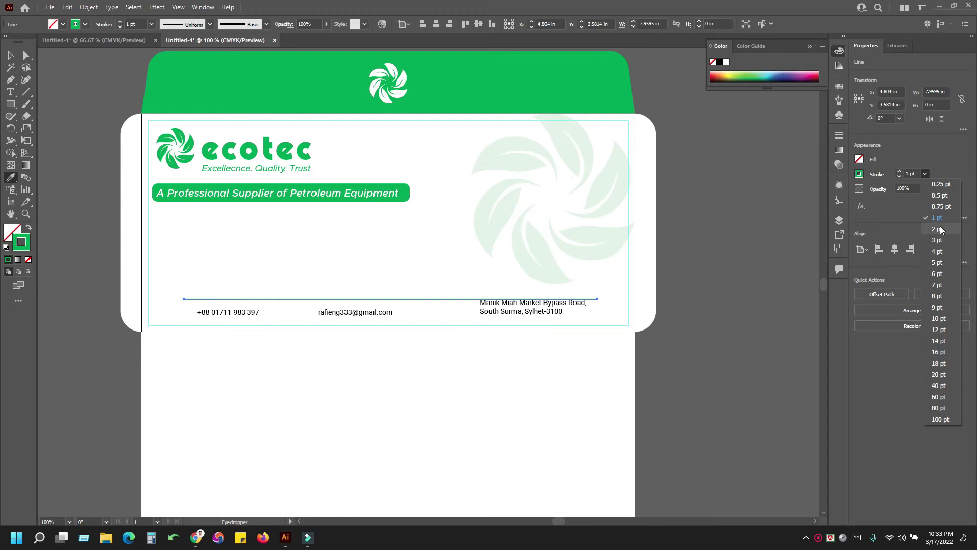
click(940, 229)
click(925, 174)
click(938, 219)
click(10, 55)
click(54, 81)
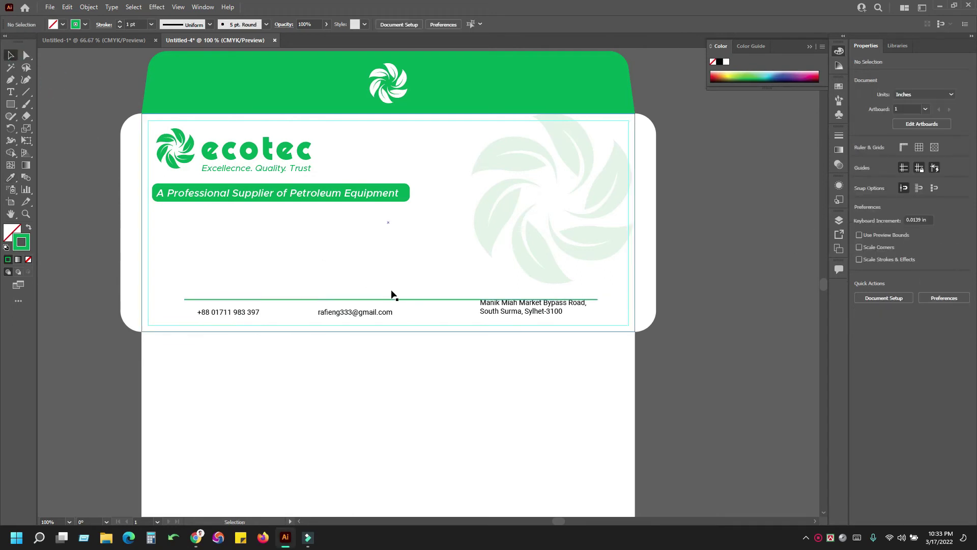
Move the green line slightly up from the contact details and centre it horizontally on the front panel.
key(ctrl+plus)
drag(432, 309, 432, 298)
click(338, 230)
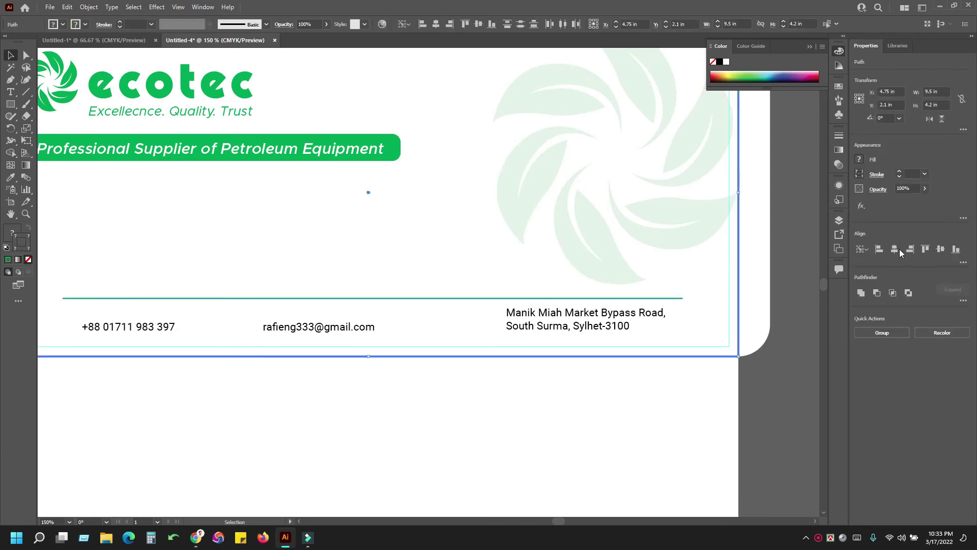
click(777, 363)
key(ctrl+minus)
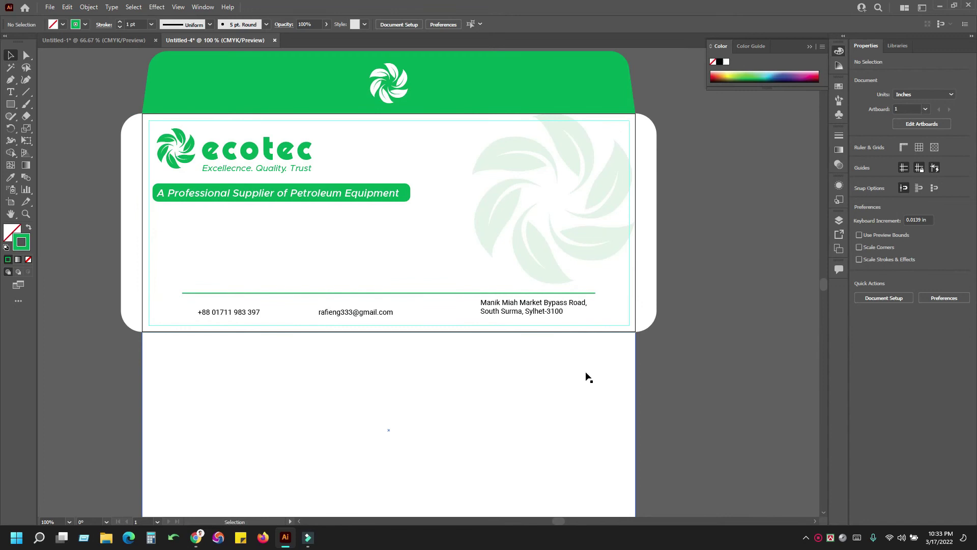
Align the phone, e-mail and address texts to one another by their vertical centres.
key(ctrl+plus)
drag(509, 397, 600, 325)
key(ctrl+minus)
click(586, 262)
shift+click(442, 265)
shift+click(316, 264)
click(940, 374)
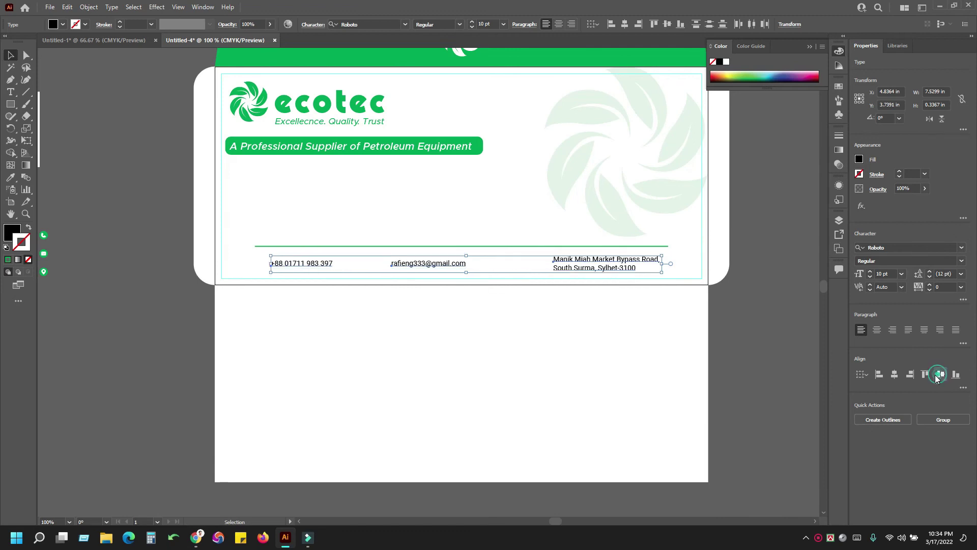
click(774, 343)
Select the three green contact icons on the empty canvas beside the envelope.
drag(303, 317, 350, 323)
drag(362, 293, 248, 282)
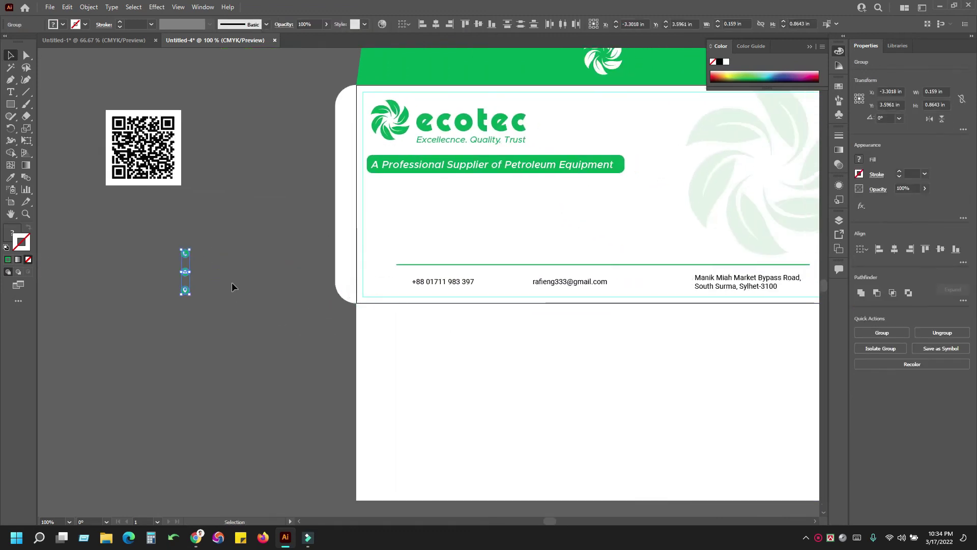
key(ctrl+plus)
drag(212, 345, 163, 273)
drag(321, 309, 292, 331)
Switch to the Chrome browser and open freepik.com.
click(197, 538)
click(157, 26)
text(frer)
key(BackSpace)
key(BackSpace)
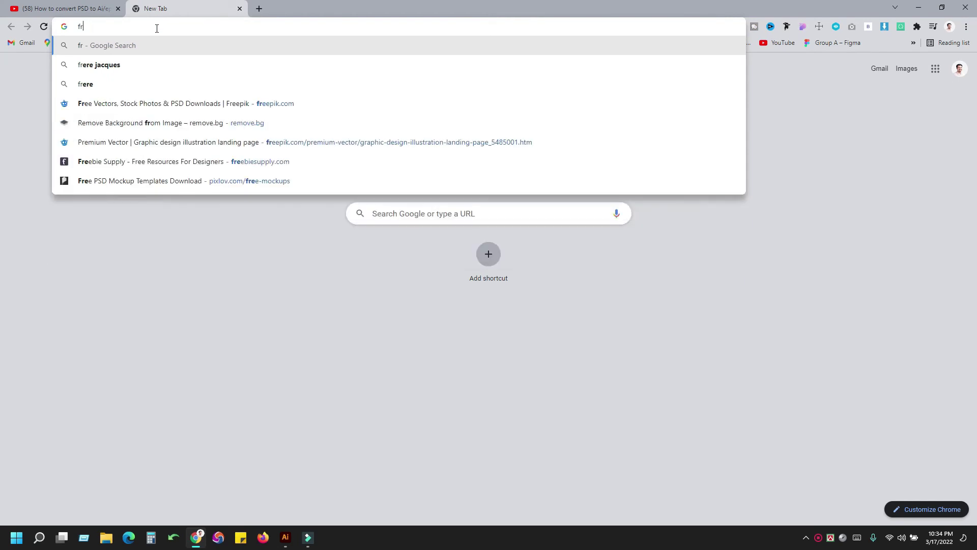
text(eepik.com)
key(Return)
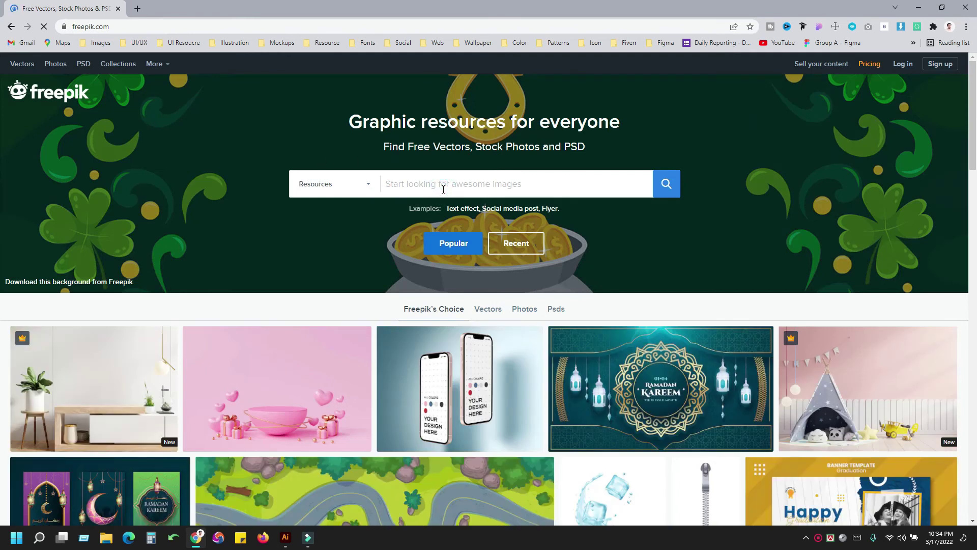
Search Freepik for "Business Card icon" and browse the icon sets in the results.
click(443, 189)
text(Business)
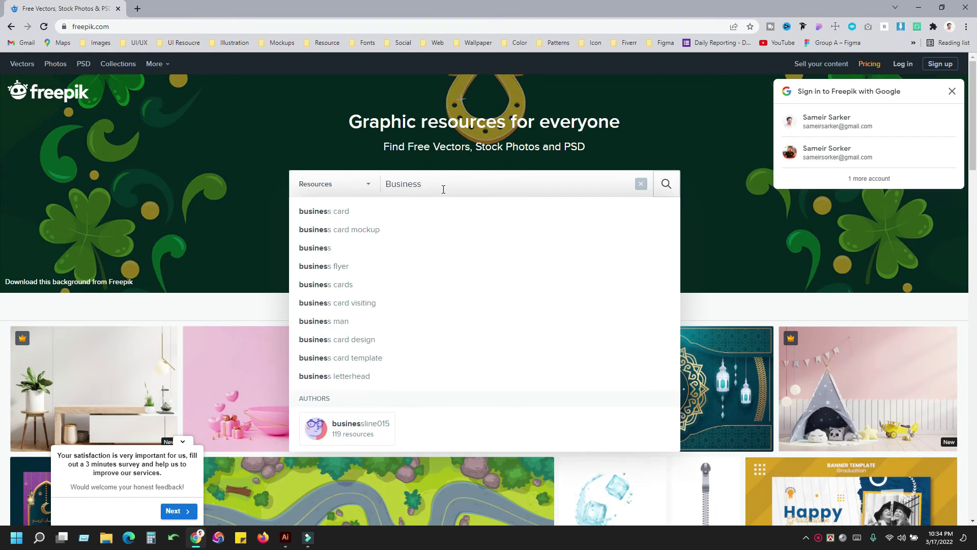
click(432, 187)
text(Card icon)
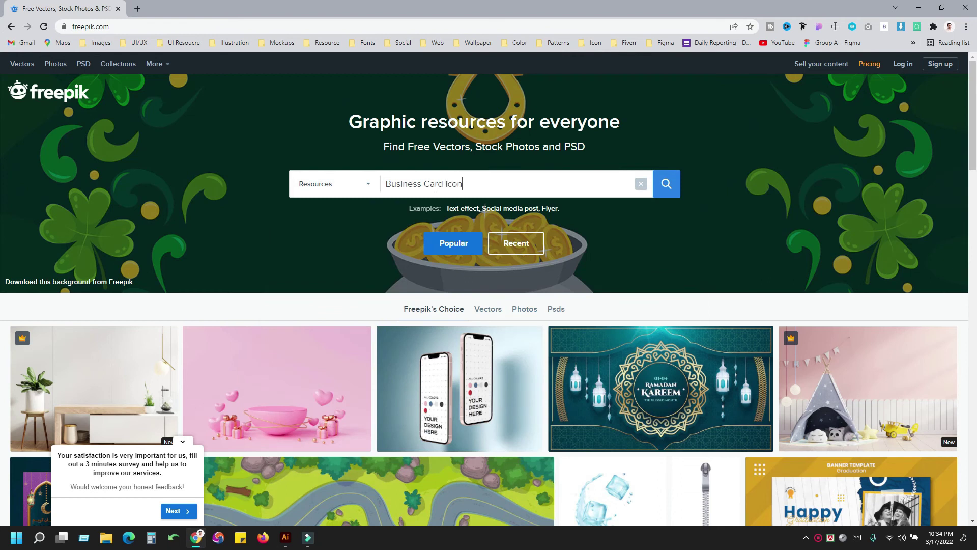
key(Return)
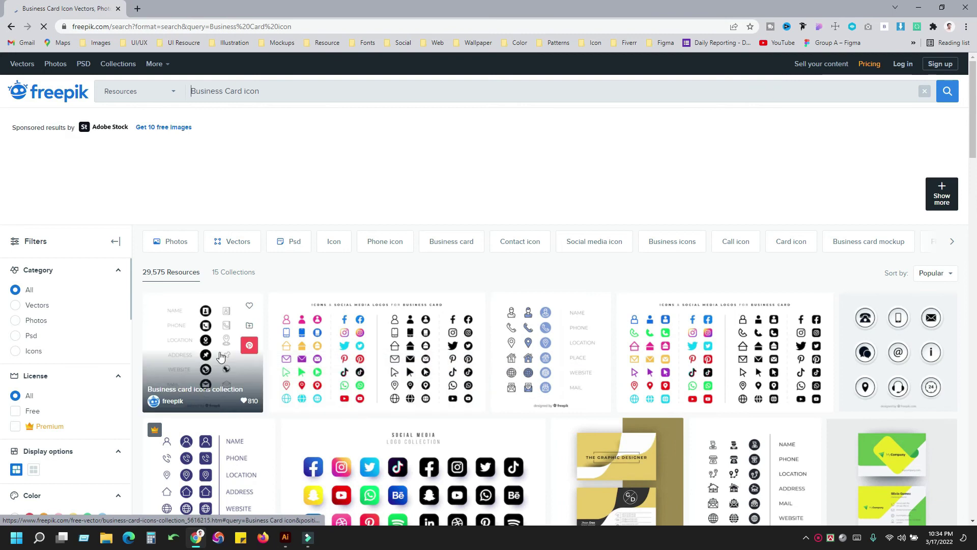
scroll(278, 332, down, 4)
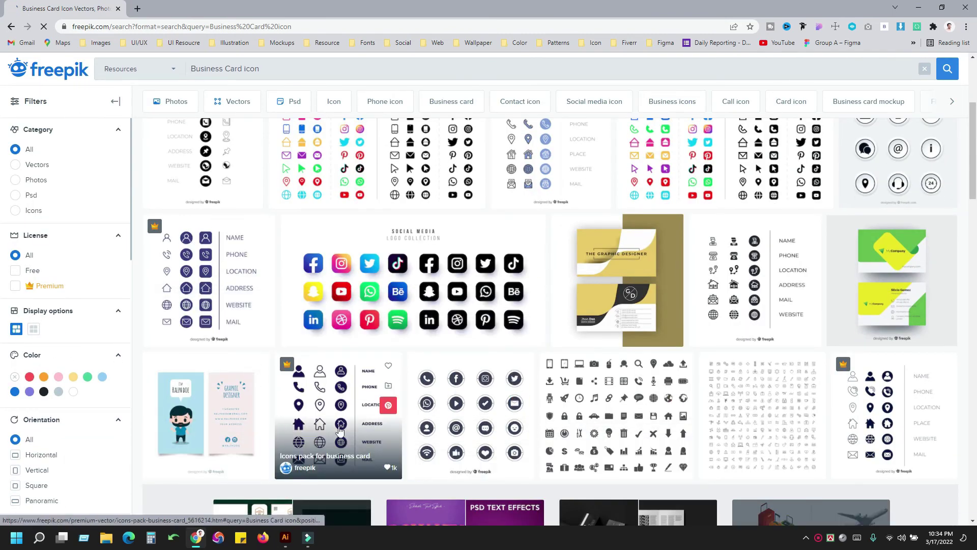
Switch back to Illustrator and move the green phone icon onto the envelope in front of the phone number.
click(286, 537)
click(415, 316)
drag(441, 286, 245, 350)
drag(160, 263, 484, 306)
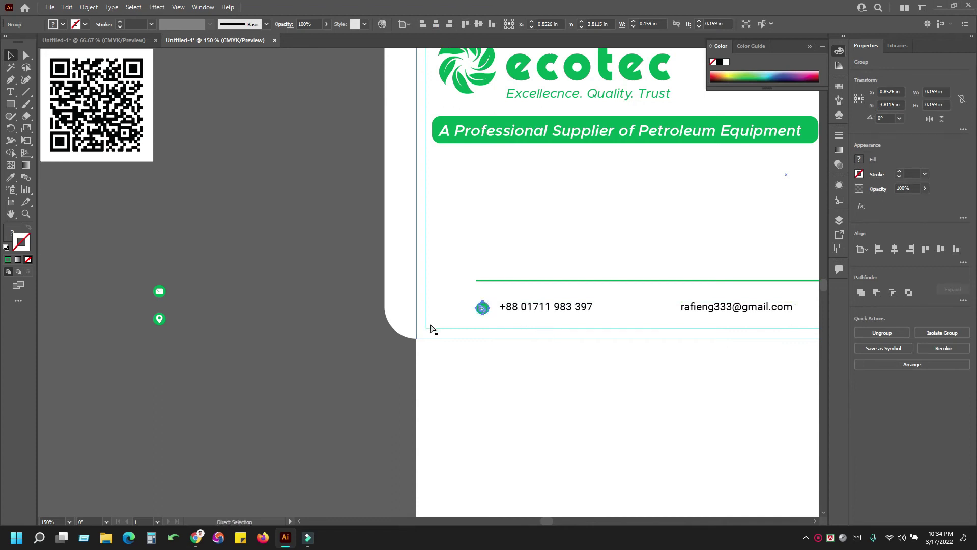
Align the phone icon and the phone number by their vertical centres.
key(ctrl+equal)
key(v)
shift+click(498, 284)
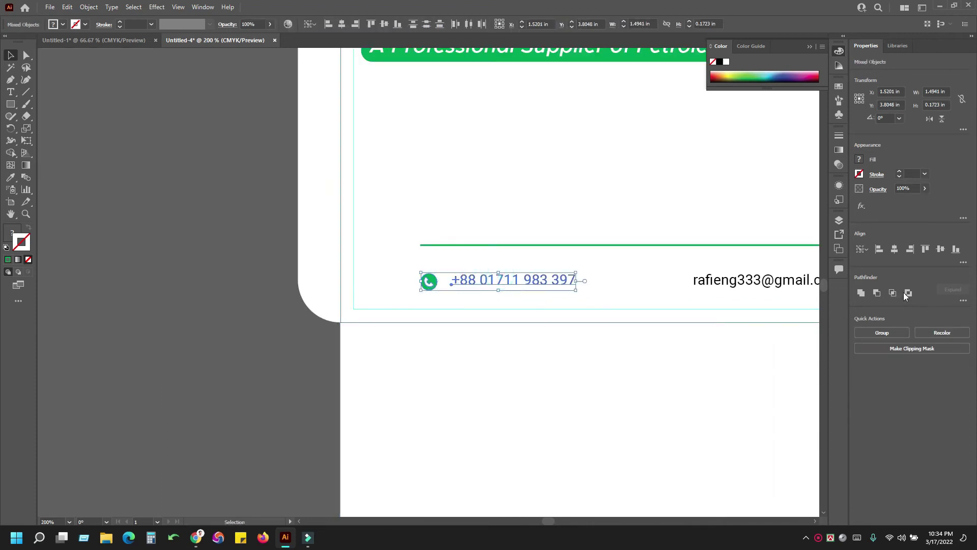
click(942, 251)
key(ctrl+1)
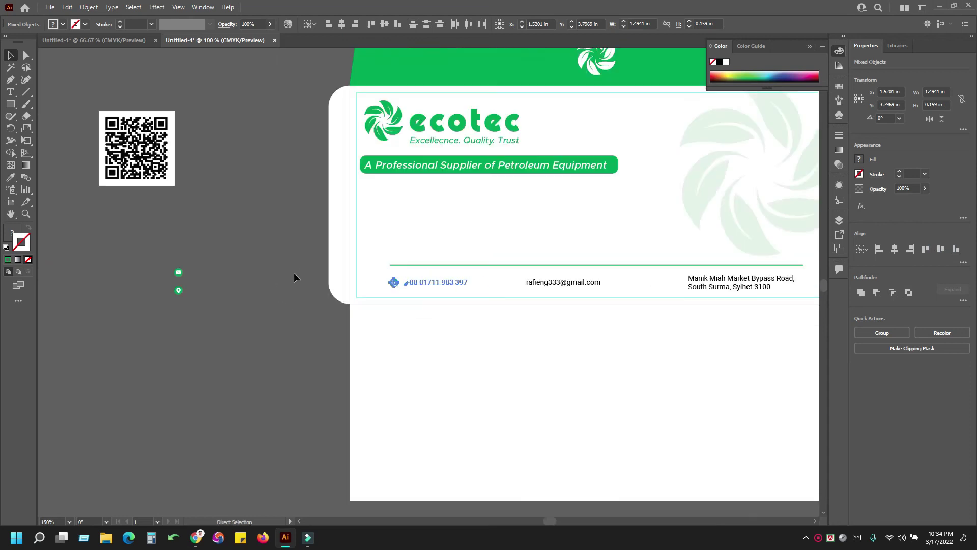
Move the green mail icon in front of the e-mail text and the location icon in front of the address.
click(286, 275)
drag(147, 247, 255, 334)
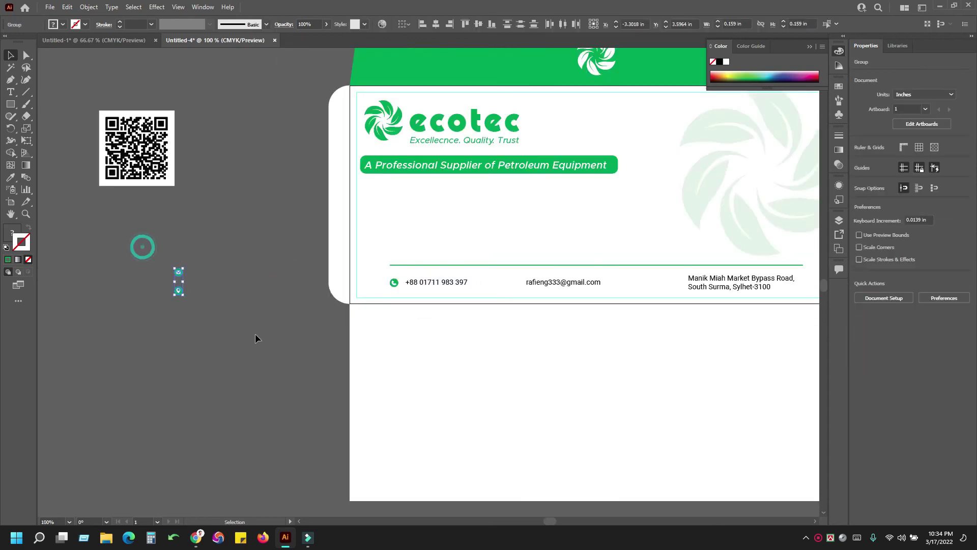
click(252, 336)
drag(179, 272, 518, 283)
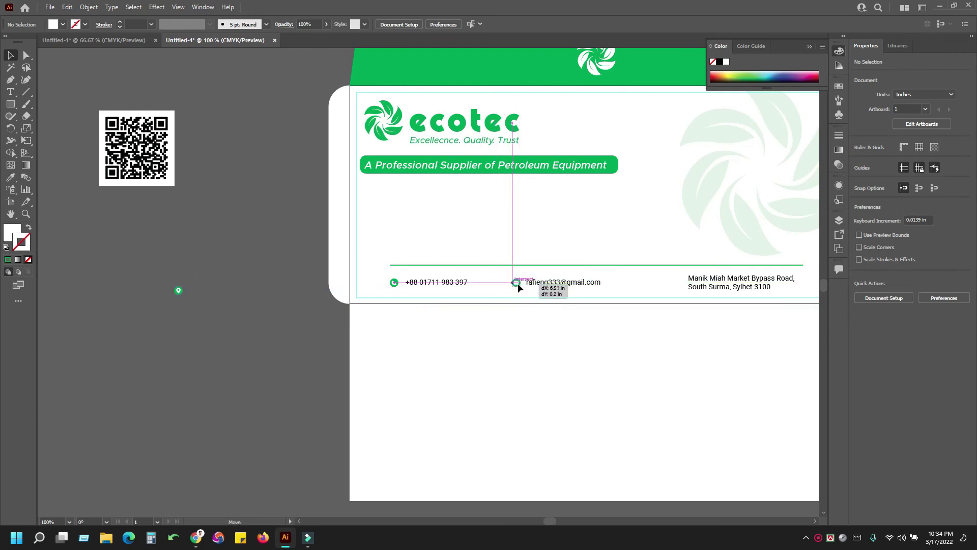
click(271, 324)
drag(181, 295, 678, 284)
Draw a black-filled spacer rectangle about 0.08 × 0.1 in between the phone icon and the phone number.
key(ctrl+plus)
key(ctrl+plus)
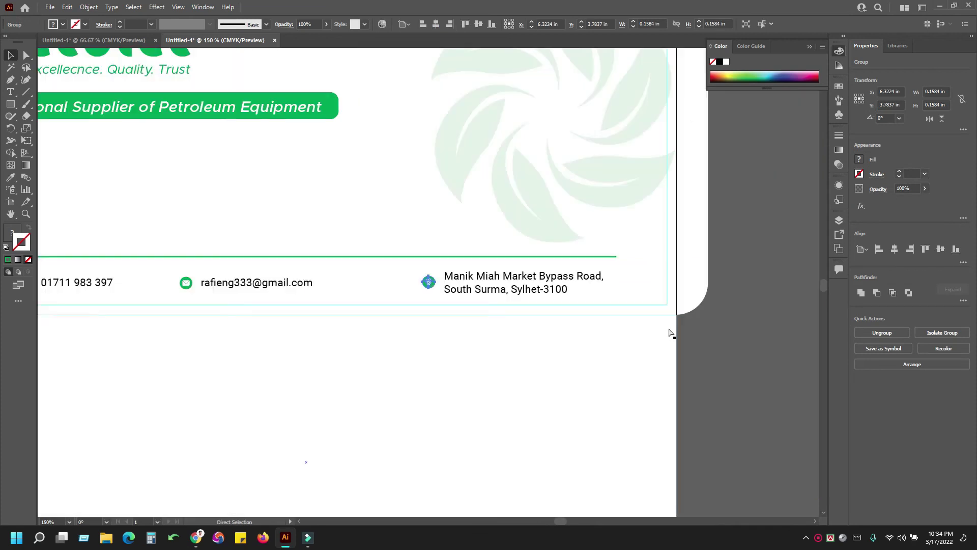
drag(312, 313, 420, 310)
key(ctrl+plus)
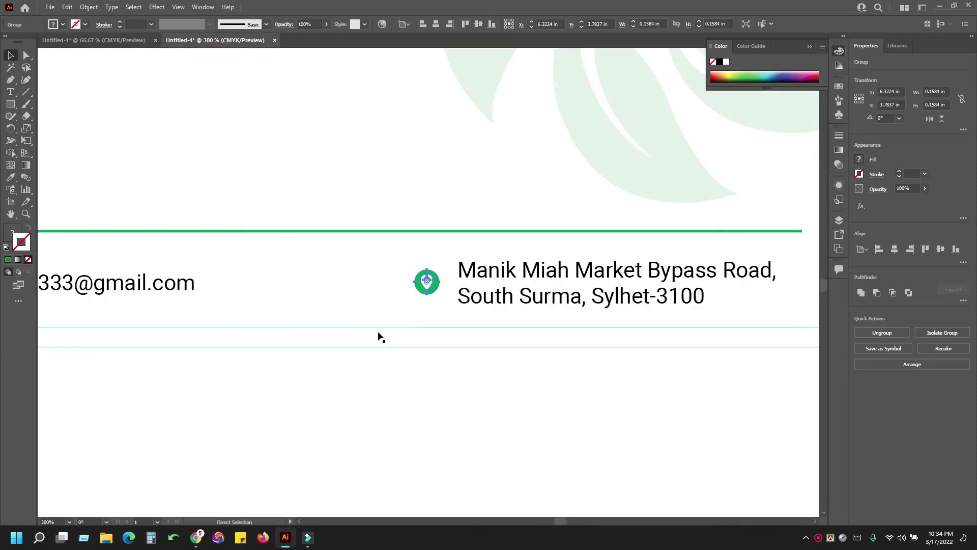
drag(304, 326, 425, 321)
drag(146, 243, 481, 243)
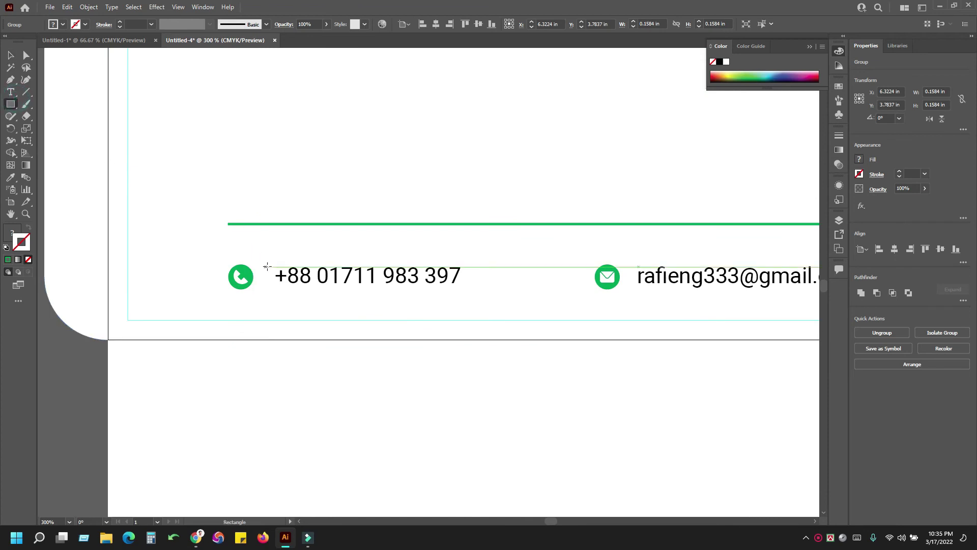
drag(264, 268, 276, 284)
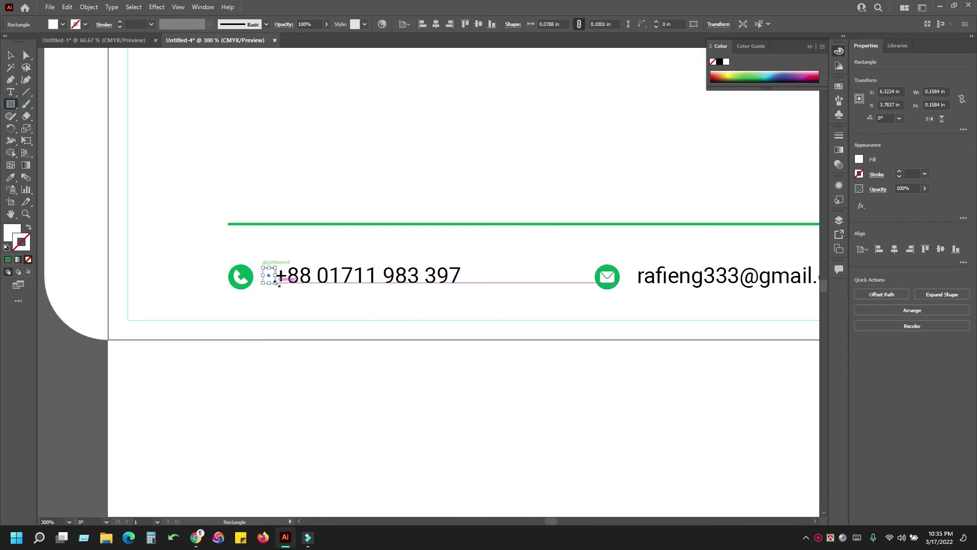
click(720, 61)
click(28, 227)
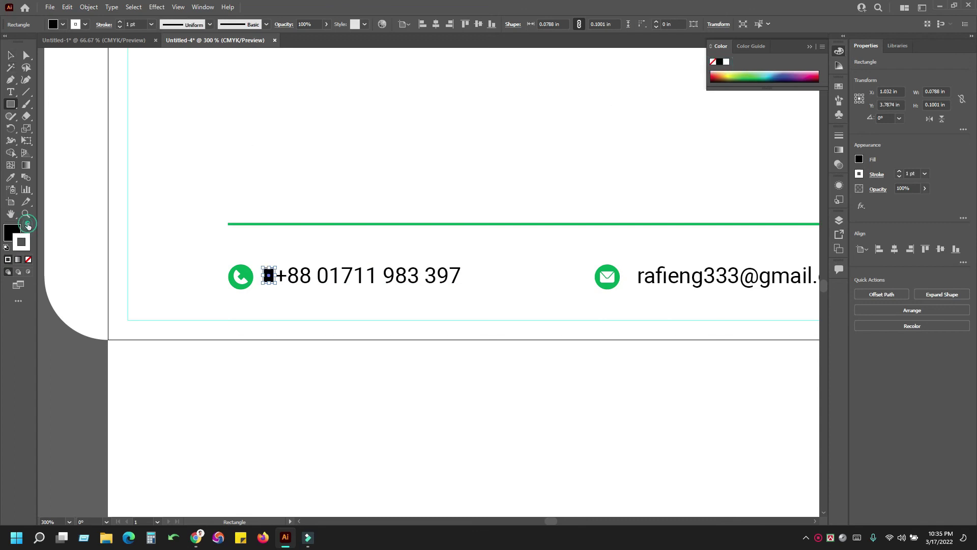
Remove the spacer rectangle's stroke and move the phone icon up against the spacer's edge.
click(10, 55)
click(90, 356)
drag(249, 279, 255, 279)
click(102, 357)
click(268, 276)
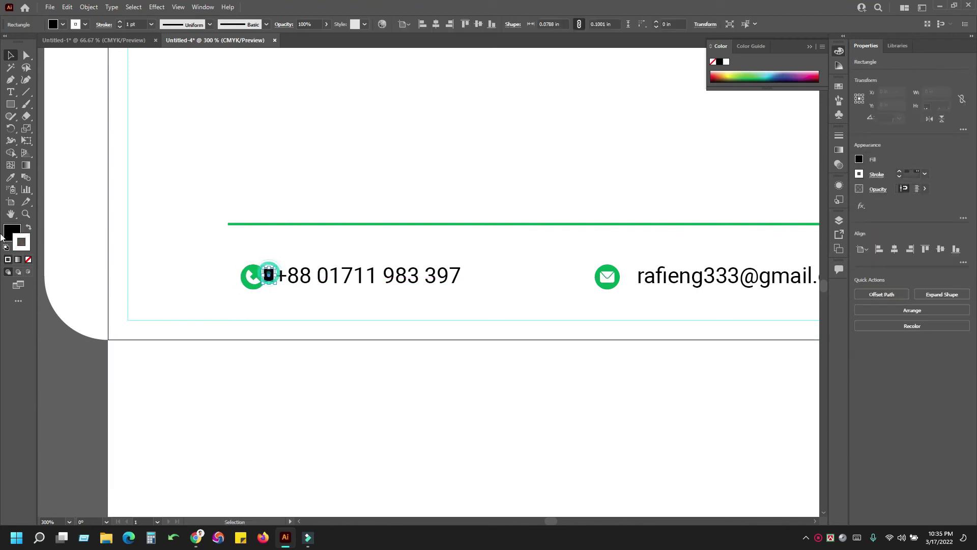
click(29, 261)
click(61, 349)
mouse_move(262, 279)
mouse_down()
mouse_move(249, 279)
mouse_move(259, 278)
mouse_up()
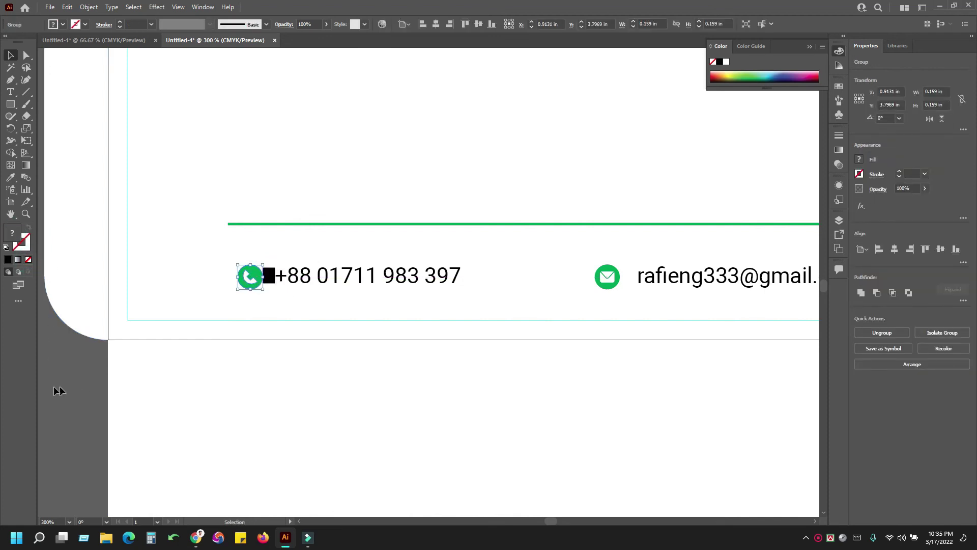
shift+click(321, 280)
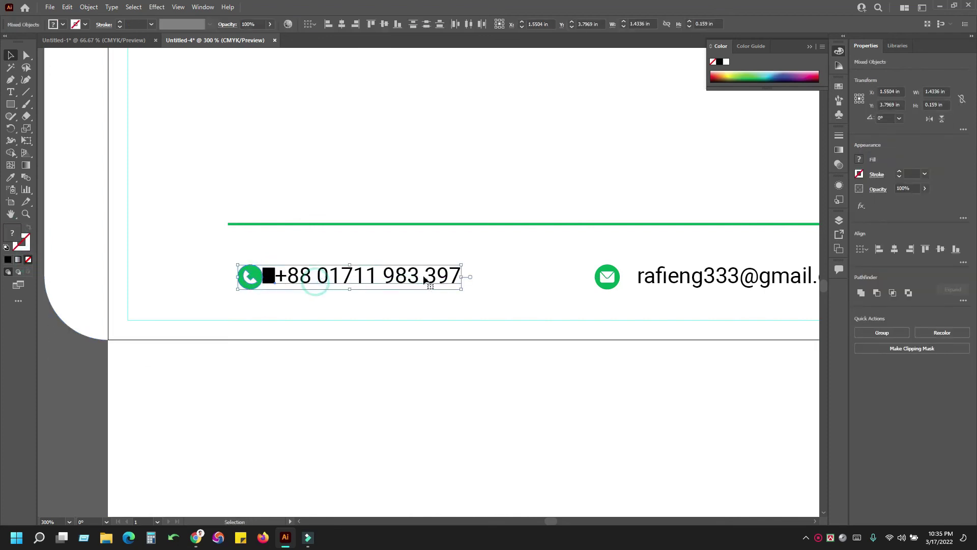
click(81, 392)
Move the spacer rectangle in front of the e-mail text to set the same gap for the mail icon.
click(269, 276)
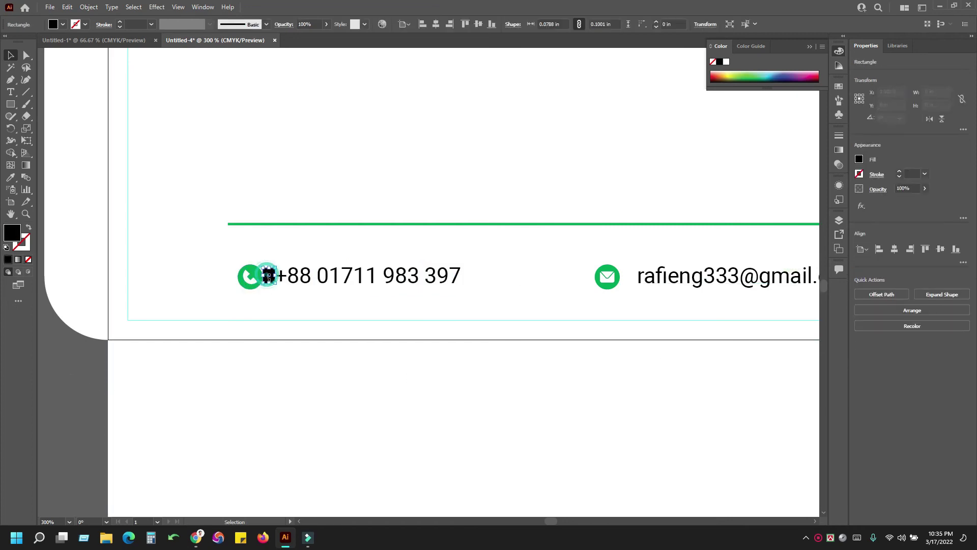
click(59, 421)
drag(269, 275, 625, 281)
drag(645, 316, 185, 316)
click(240, 323)
Move the spacer rectangle to the start of the address text, level with the location icon.
drag(132, 271, 619, 278)
key(z)
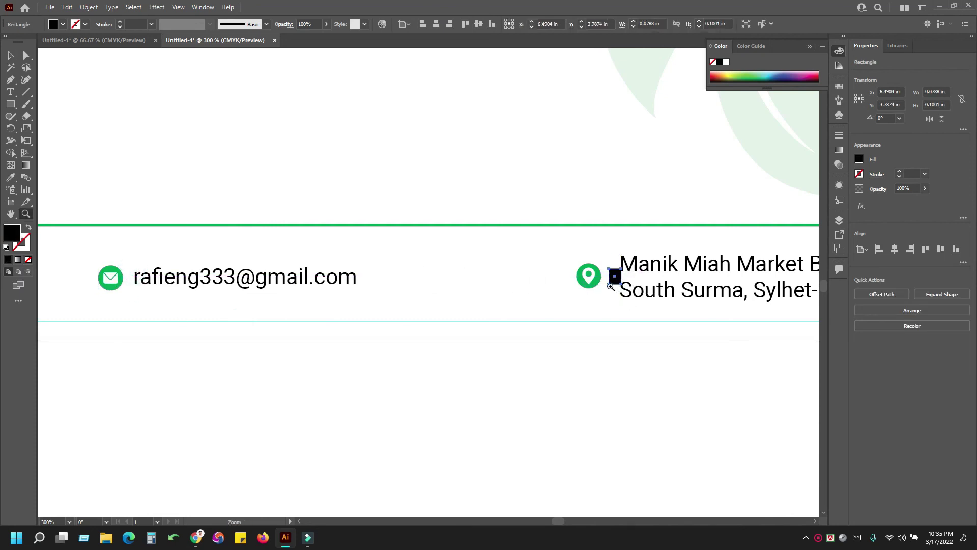
click(584, 304)
click(7, 57)
click(259, 324)
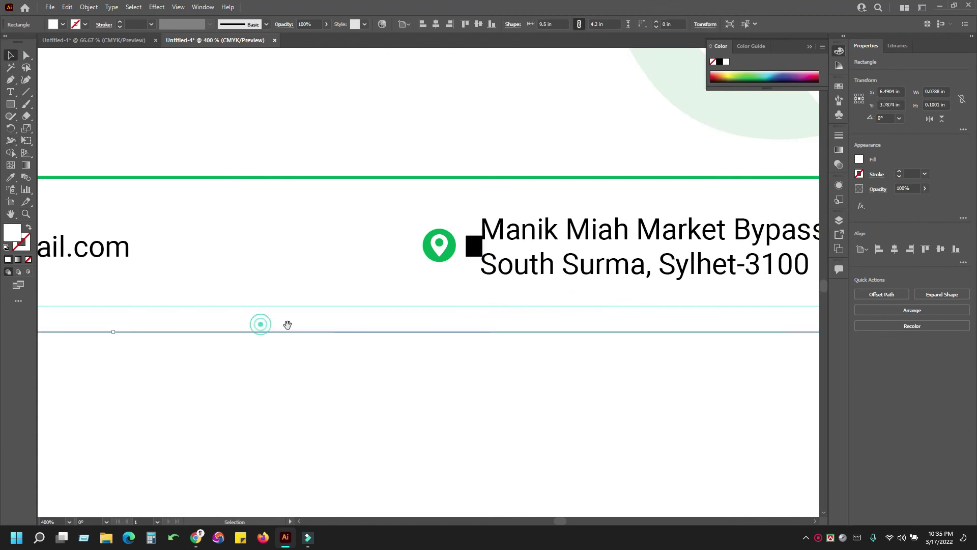
drag(637, 320, 449, 323)
drag(502, 351, 419, 362)
drag(737, 354, 483, 349)
click(616, 366)
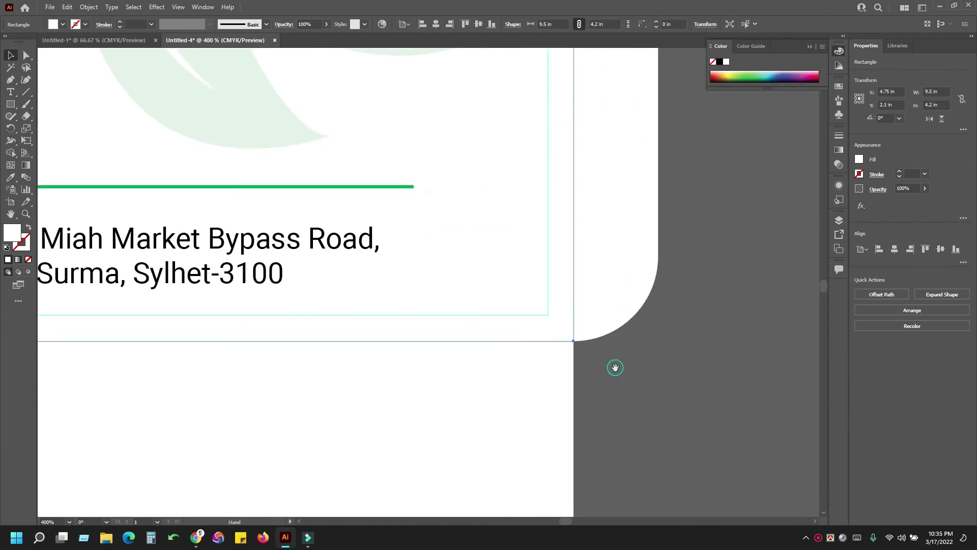
drag(262, 321, 594, 325)
drag(327, 335, 444, 358)
drag(402, 281, 398, 279)
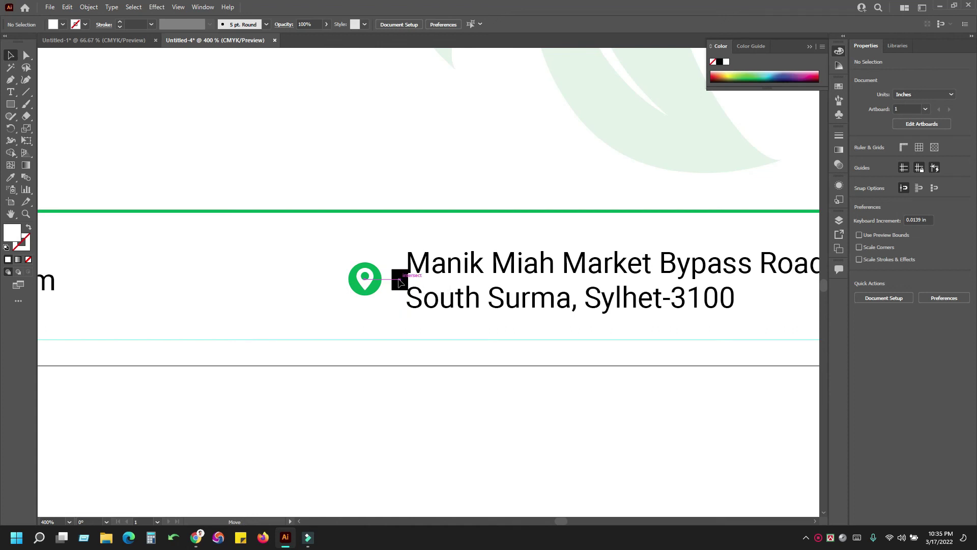
Move the location icon up against the spacer rectangle and delete the spacer.
drag(376, 284, 391, 283)
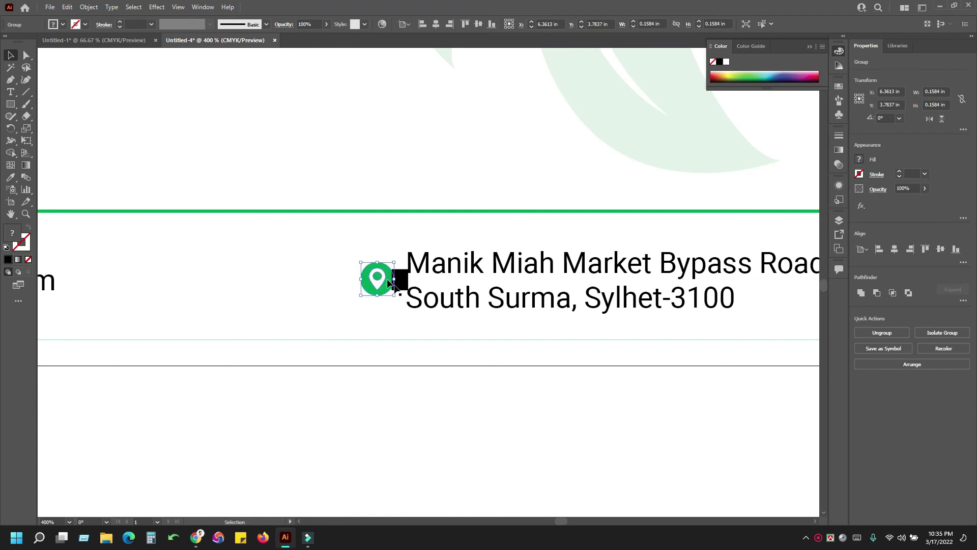
click(402, 279)
key(Delete)
key(ctrl+minus)
key(ctrl+minus)
key(ctrl+minus)
key(ctrl+minus)
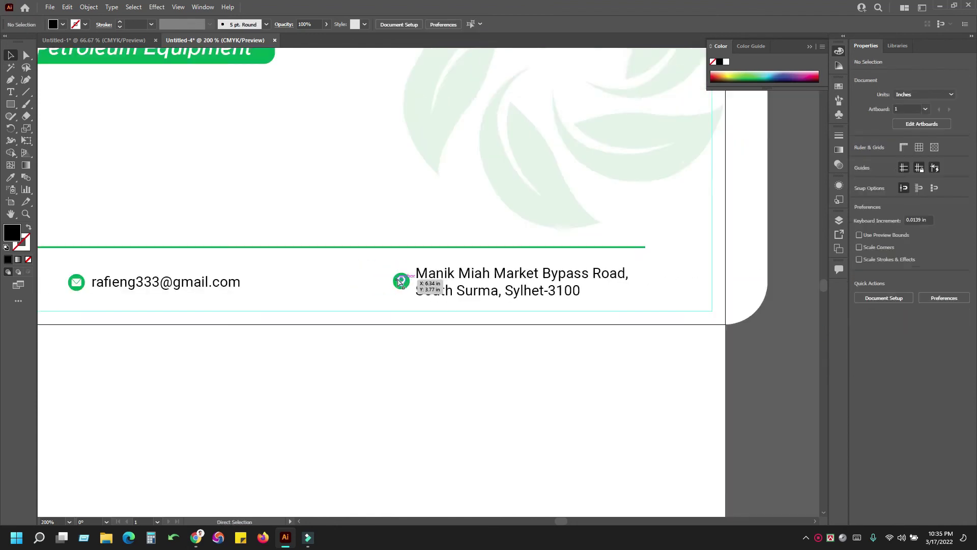
Align the location icon and the address text by their vertical centres.
click(613, 328)
key(ctrl+plus)
click(489, 291)
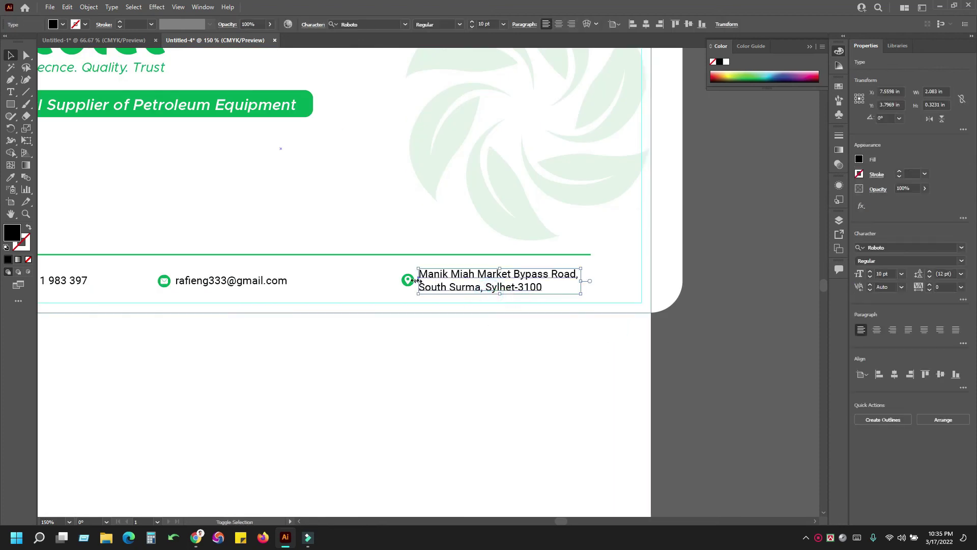
shift+click(407, 281)
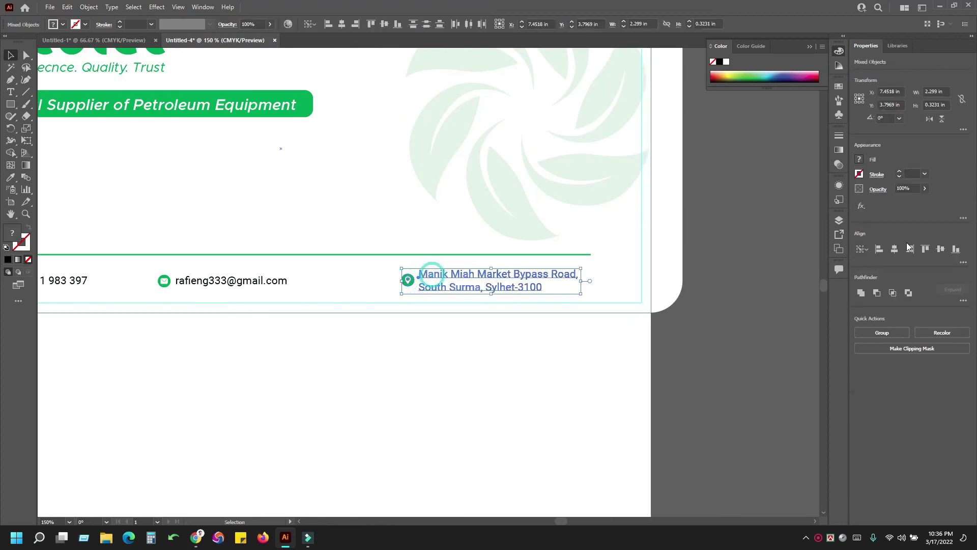
click(941, 249)
click(628, 334)
Align the mail icon and the e-mail text by their vertical centres.
click(264, 284)
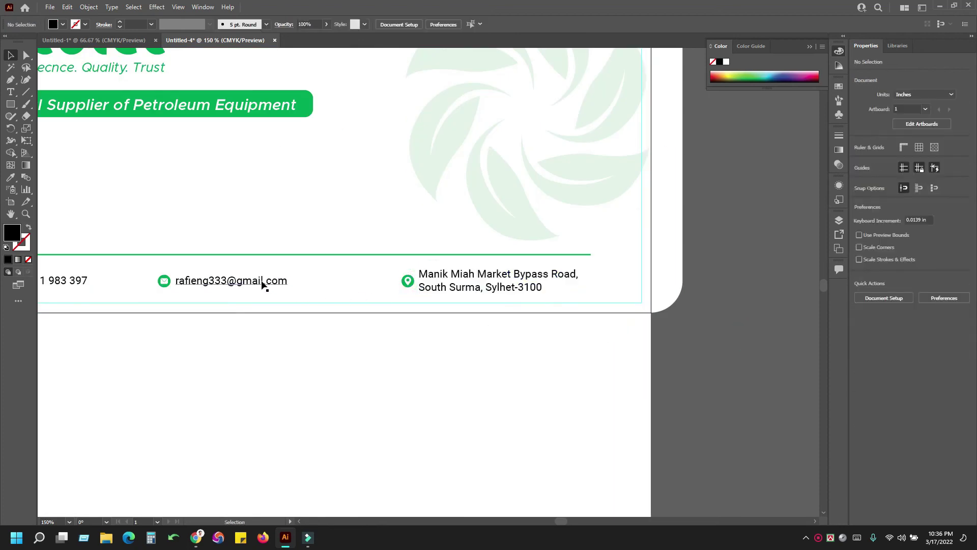
shift+click(163, 283)
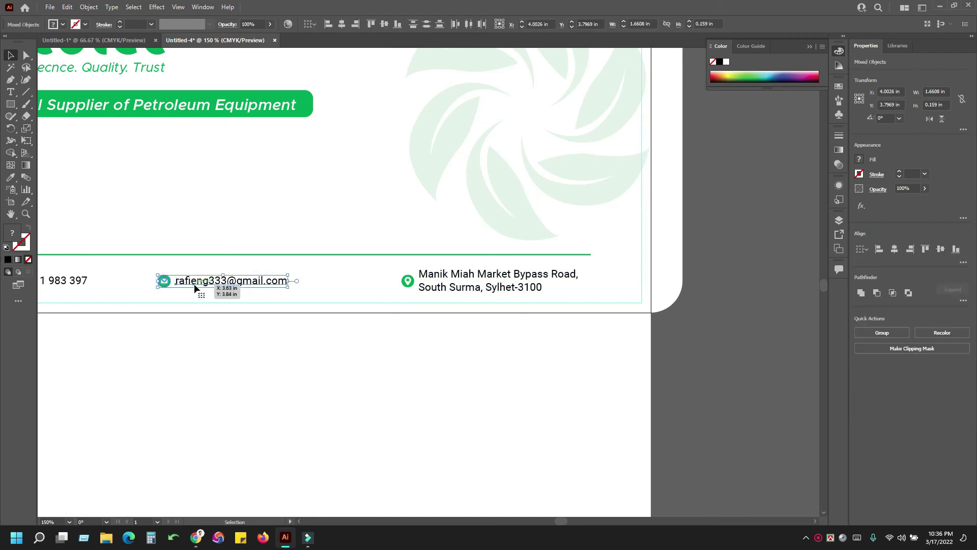
click(938, 248)
click(731, 323)
Select the phone icon together with the phone number to check their alignment, and deselect them.
drag(395, 354, 721, 354)
click(400, 281)
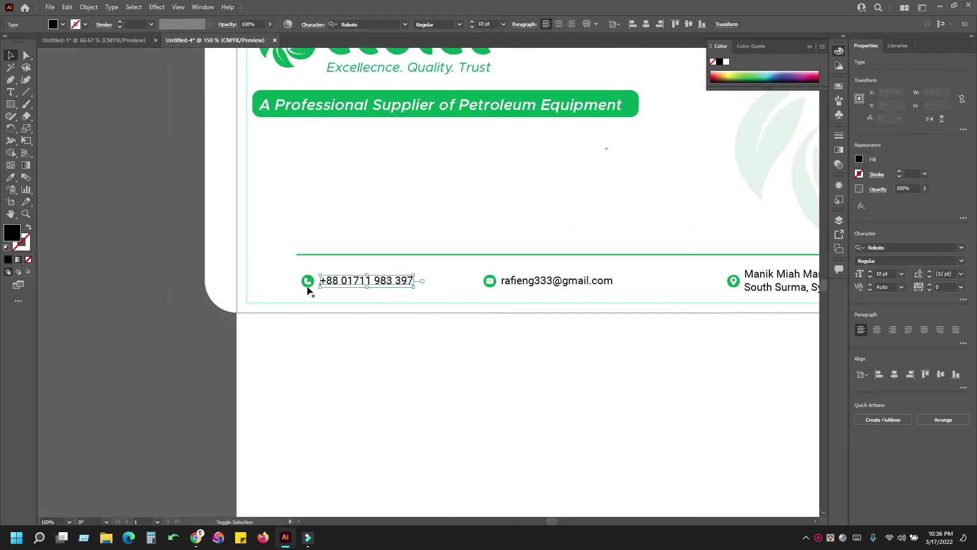
shift+click(308, 286)
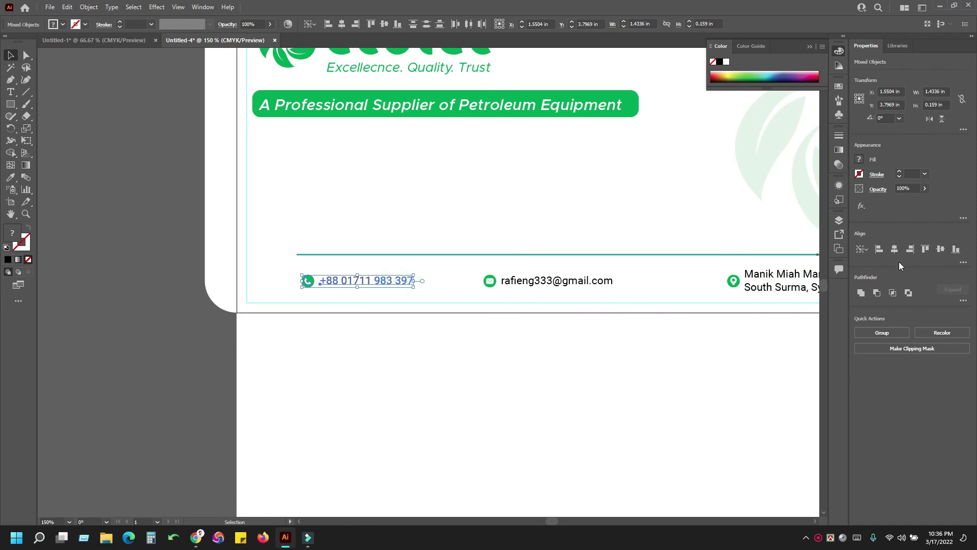
click(155, 239)
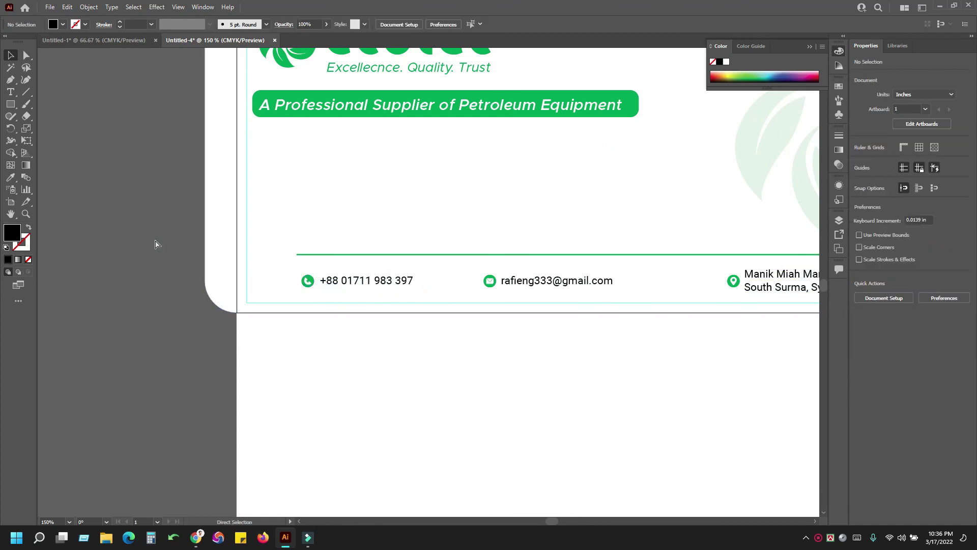
Move the QR code down on the empty canvas, beside the envelope's back panel.
key(ctrl+minus)
key(ctrl+minus)
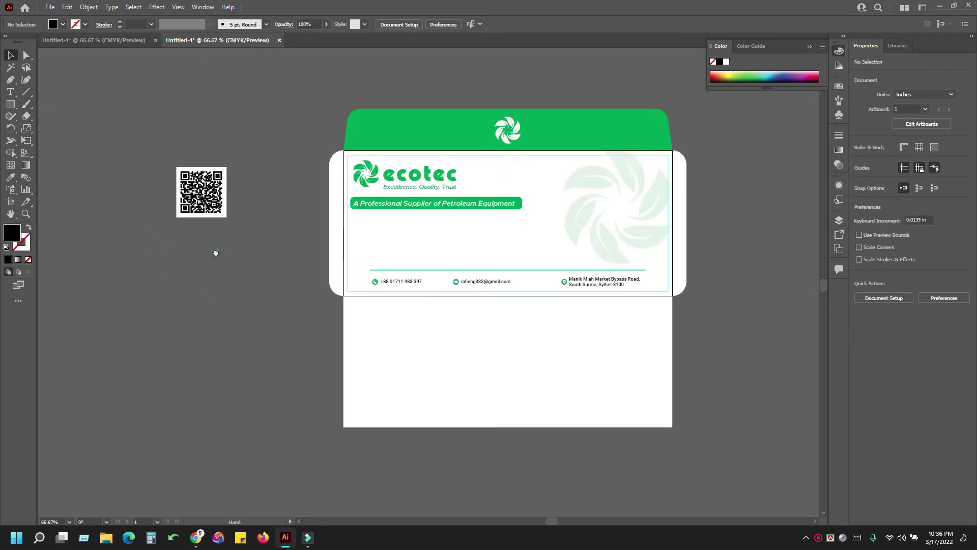
drag(215, 253, 195, 274)
drag(187, 216, 265, 367)
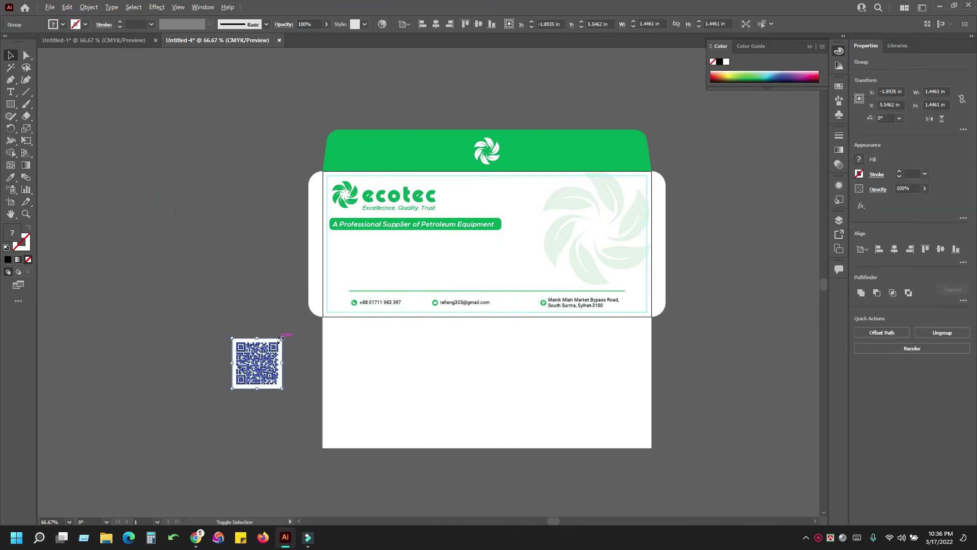
Examine the QR code up close beside the envelope's back panel.
key(ctrl+plus)
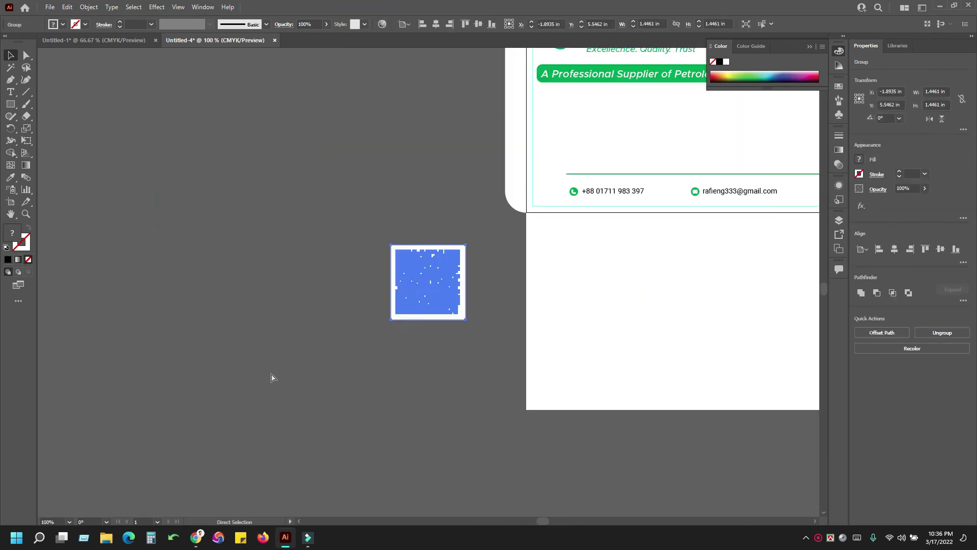
scroll(384, 338, right, 5)
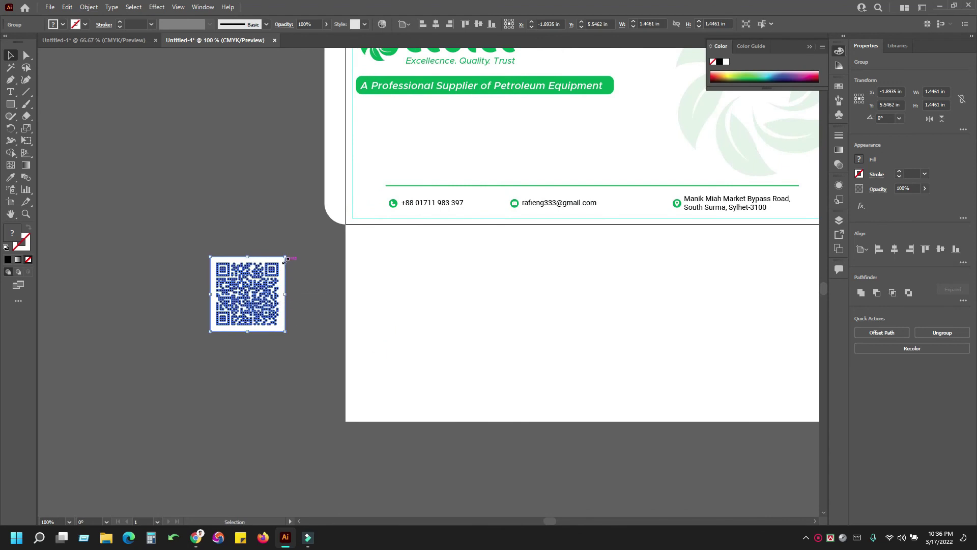
click(314, 273)
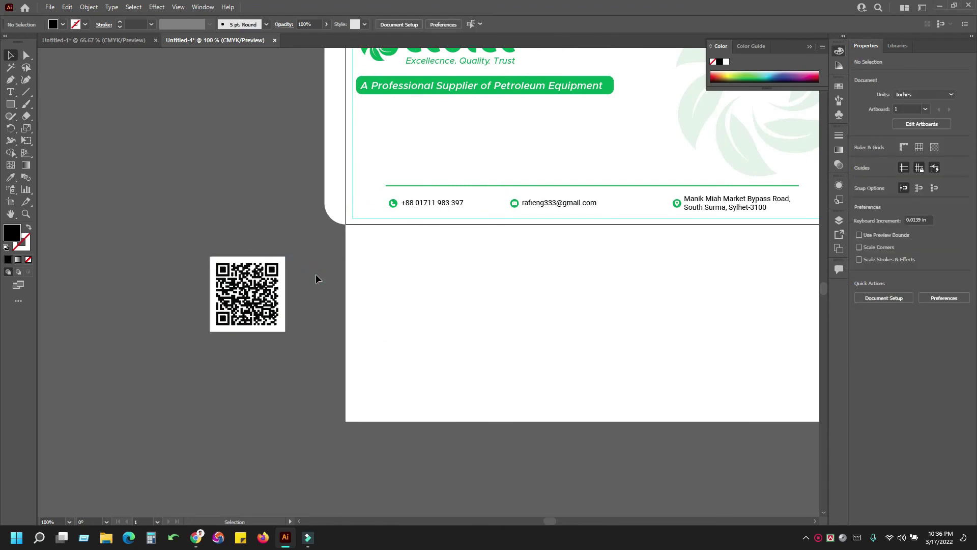
key(ctrl+minus)
click(332, 265)
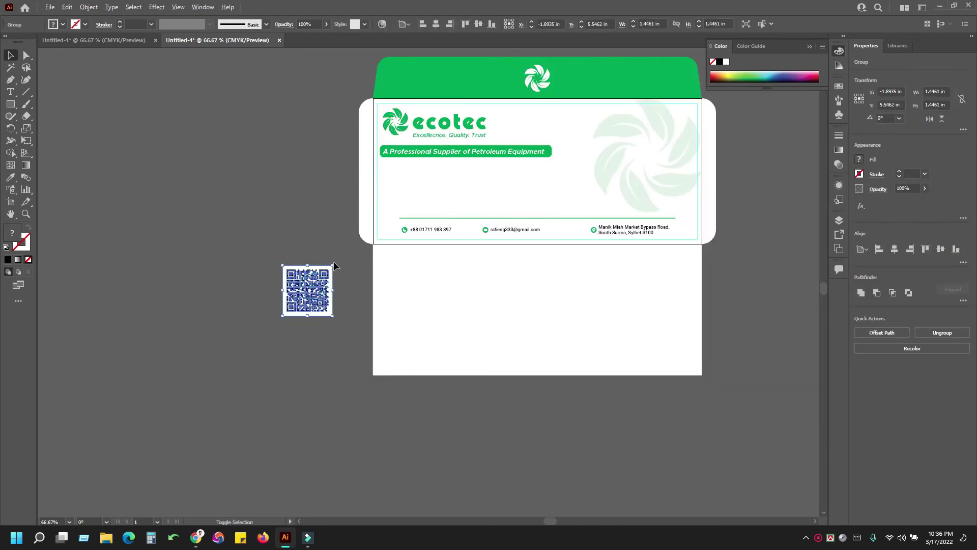
click(355, 292)
scroll(387, 313, right, 4)
click(121, 223)
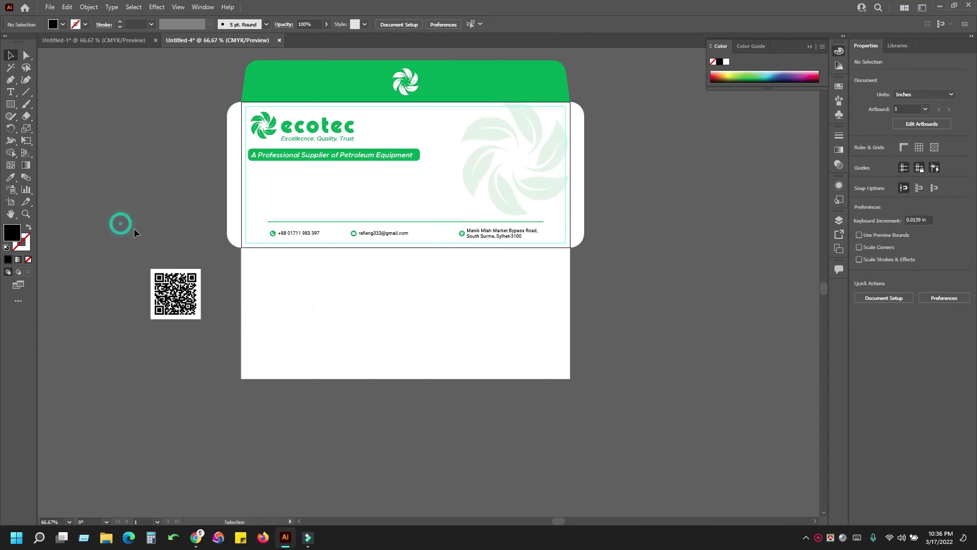
Try the QR code over the leaf watermark on the envelope's front panel.
drag(173, 288, 507, 168)
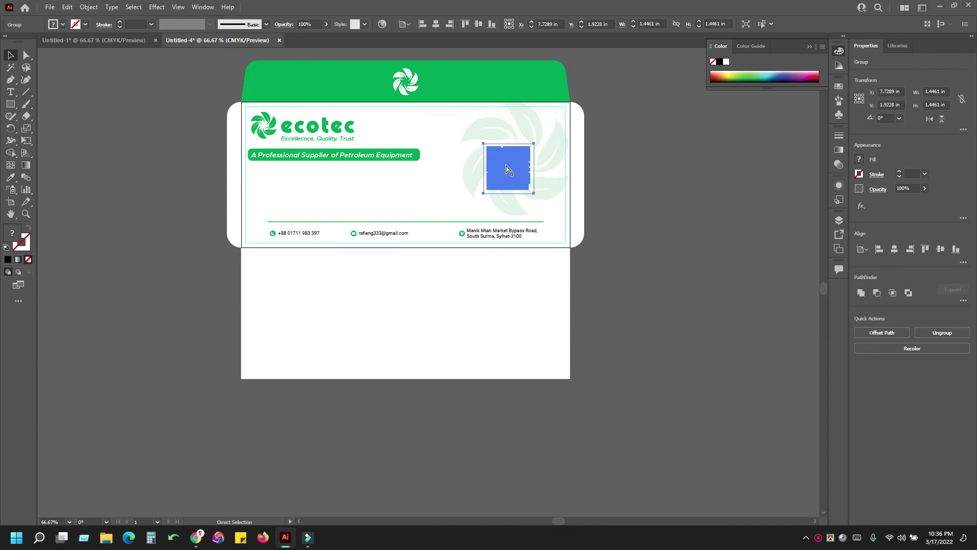
drag(682, 219, 618, 241)
click(645, 253)
drag(450, 201, 461, 194)
click(604, 236)
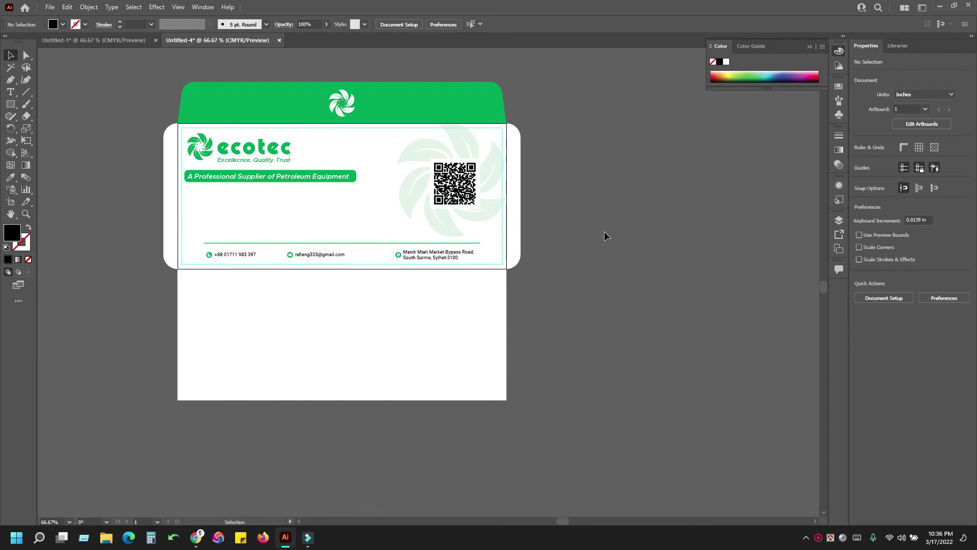
click(386, 336)
click(578, 310)
Move the QR code onto the envelope's back panel and centre it horizontally on that panel.
click(463, 184)
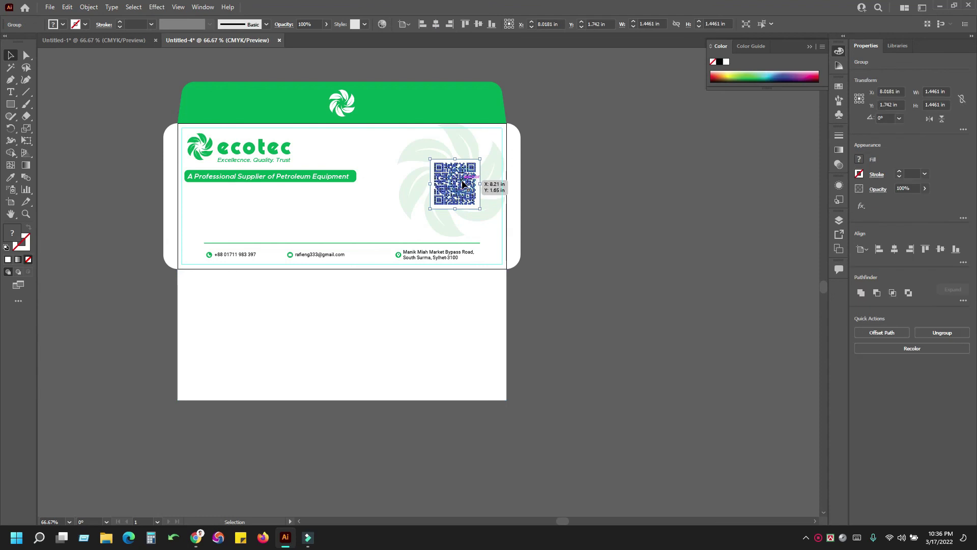
drag(464, 190, 342, 340)
shift+click(396, 316)
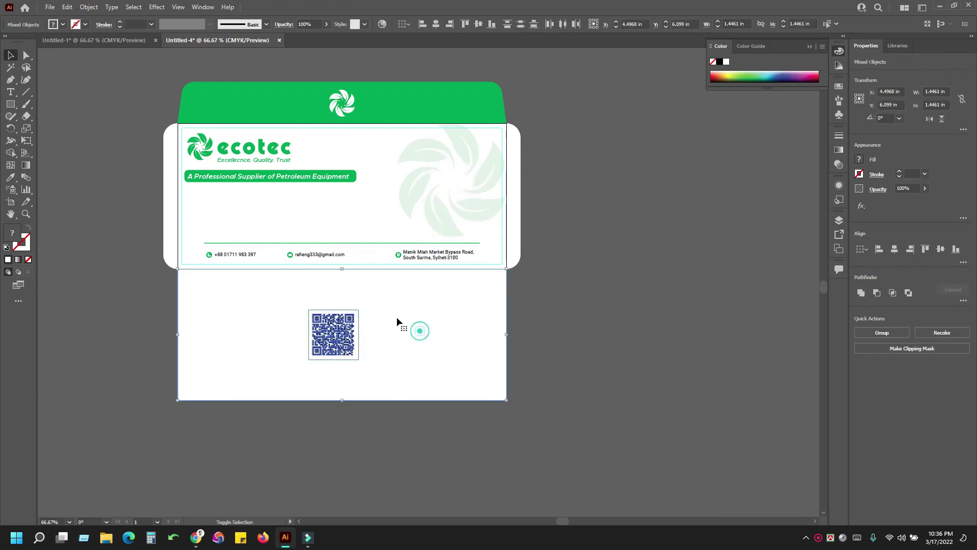
click(894, 248)
click(625, 322)
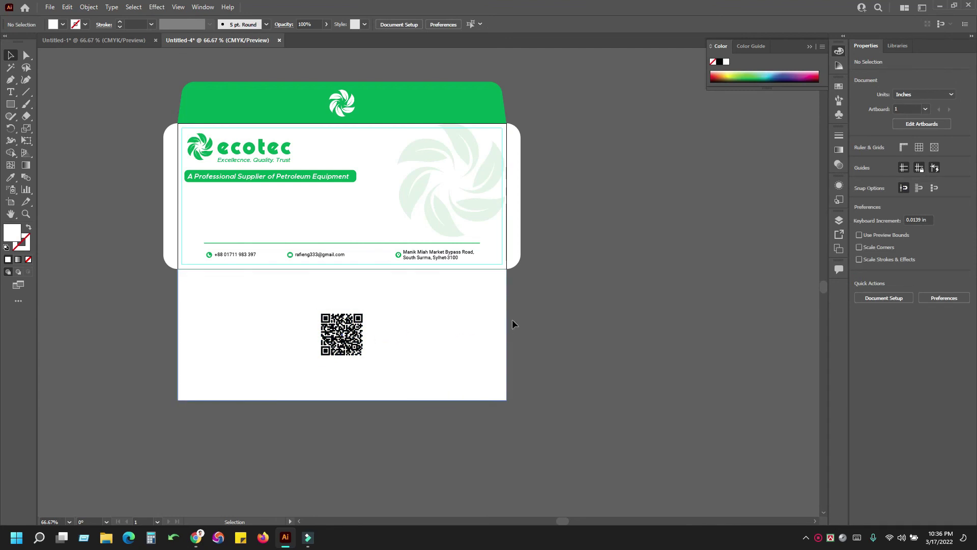
drag(218, 368, 290, 426)
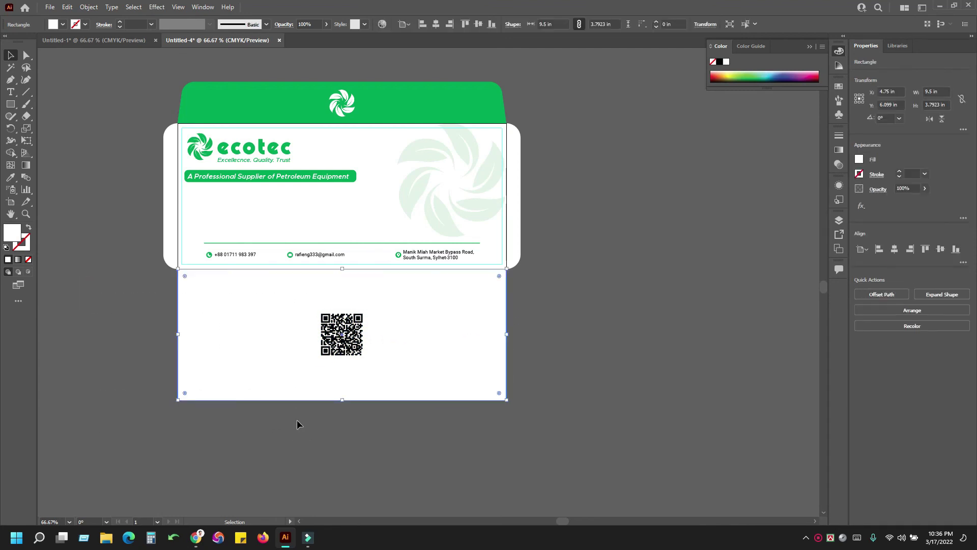
click(580, 364)
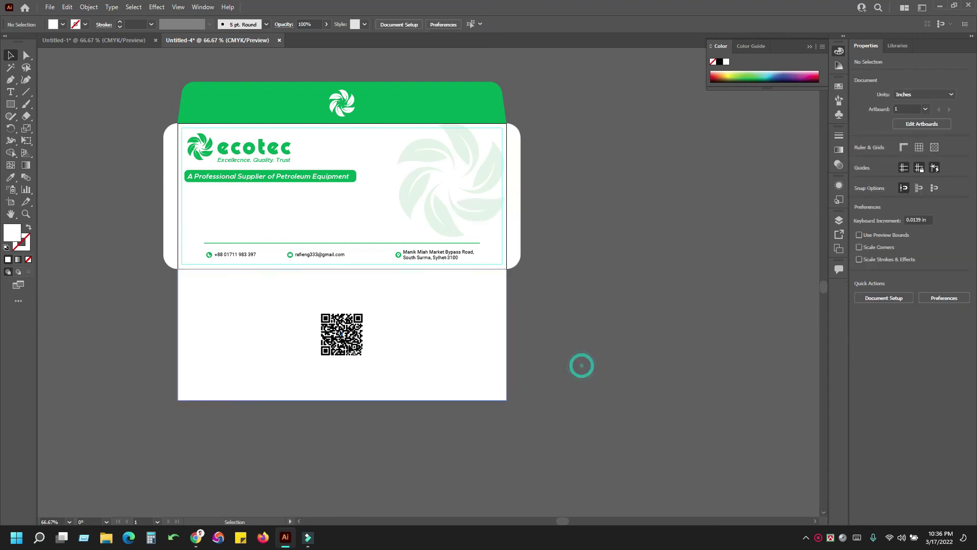
click(363, 328)
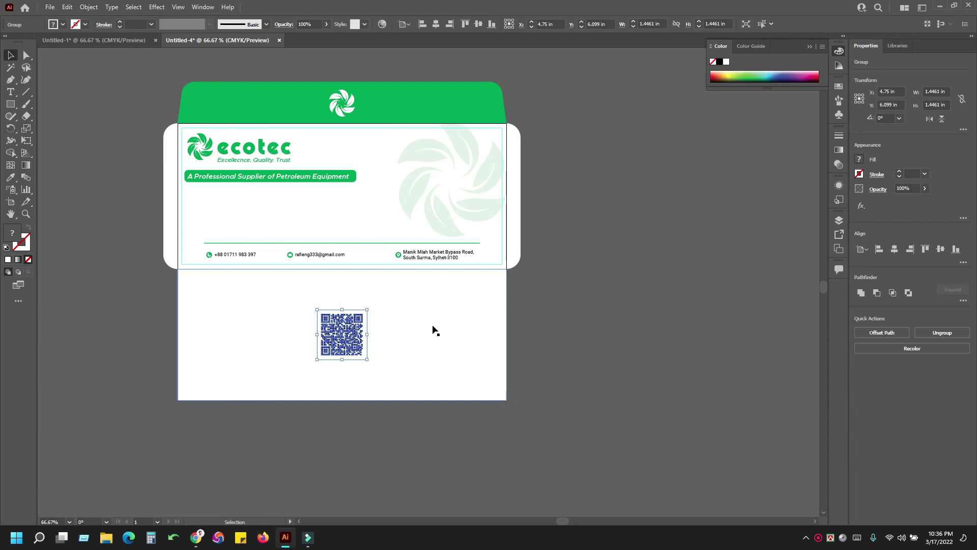
click(594, 334)
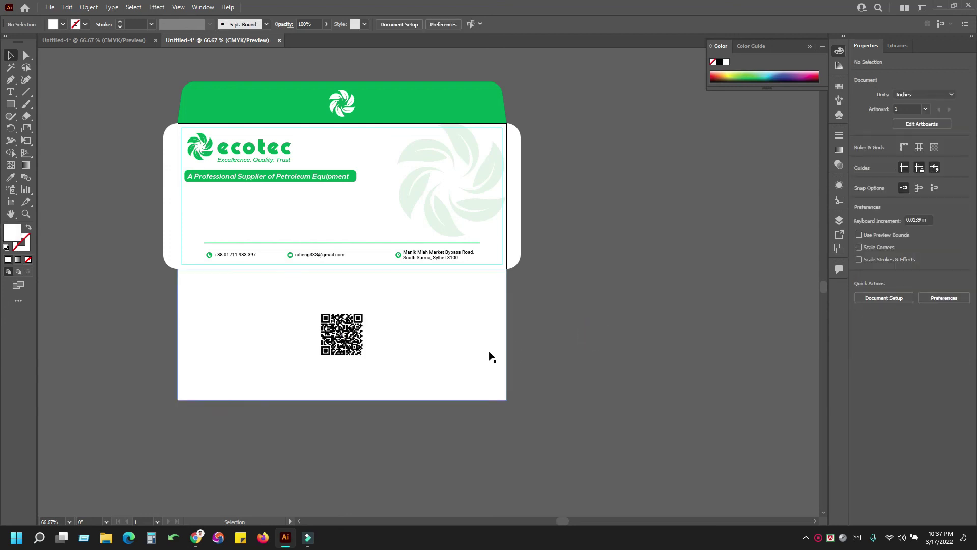
Copy the front panel's leaf watermark behind the QR code on the back panel and centre it horizontally and vertically on that panel.
click(486, 218)
drag(486, 218, 486, 378)
shift+click(301, 283)
click(892, 249)
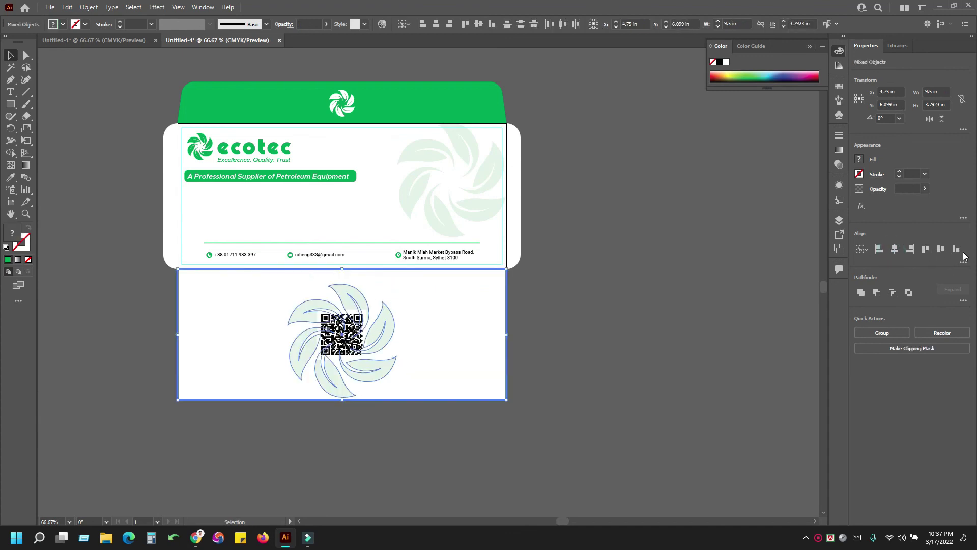
click(942, 248)
click(649, 331)
Scale the back panel's leaf watermark down proportionally about its centre to about 2.59 × 2.70 in.
click(394, 321)
click(383, 319)
drag(398, 334, 388, 334)
click(609, 365)
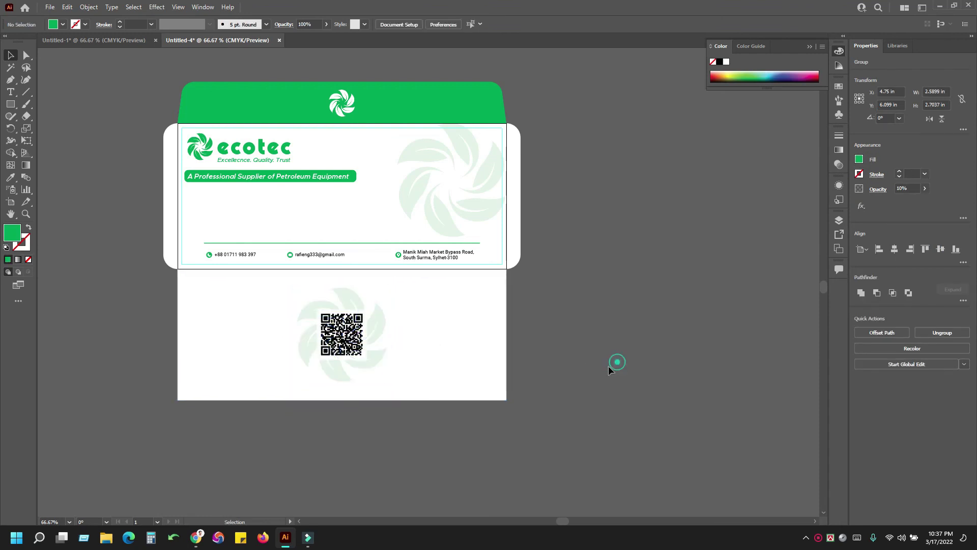
Enlarge the back panel's leaf watermark slightly about its centre.
click(384, 330)
drag(388, 287, 391, 283)
click(655, 358)
Align the QR code, leaf watermark and back panel by their vertical centres.
click(357, 332)
shift+click(375, 312)
shift+click(447, 300)
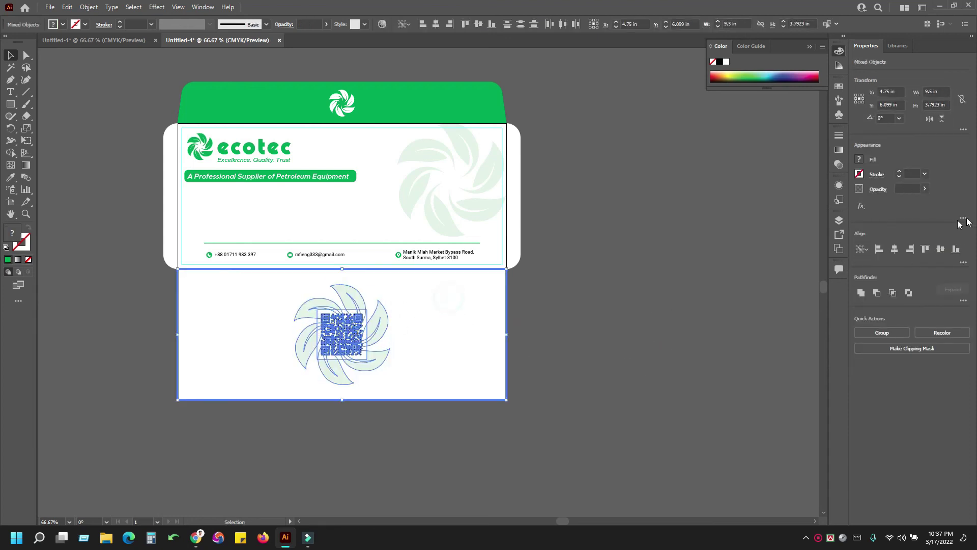
click(943, 252)
click(673, 316)
click(360, 334)
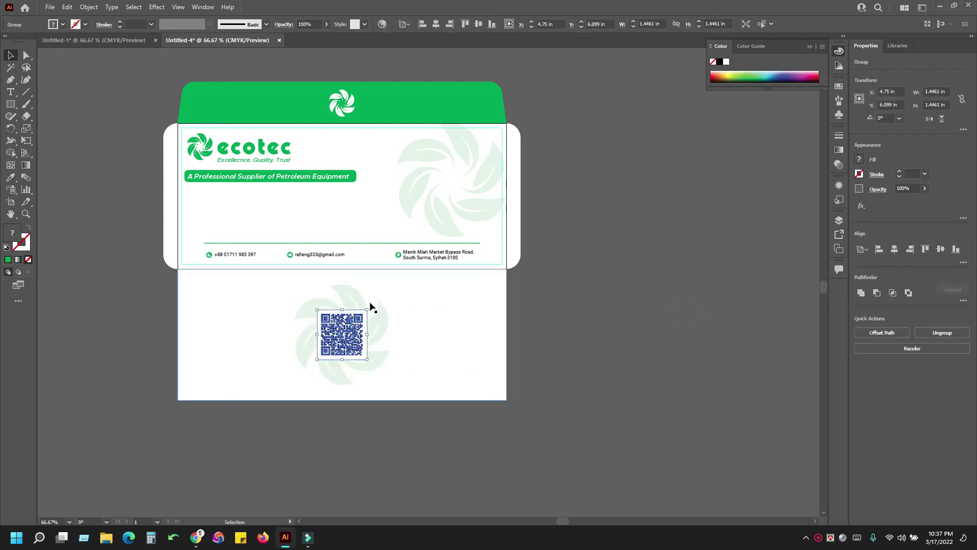
drag(370, 305, 322, 385)
click(593, 370)
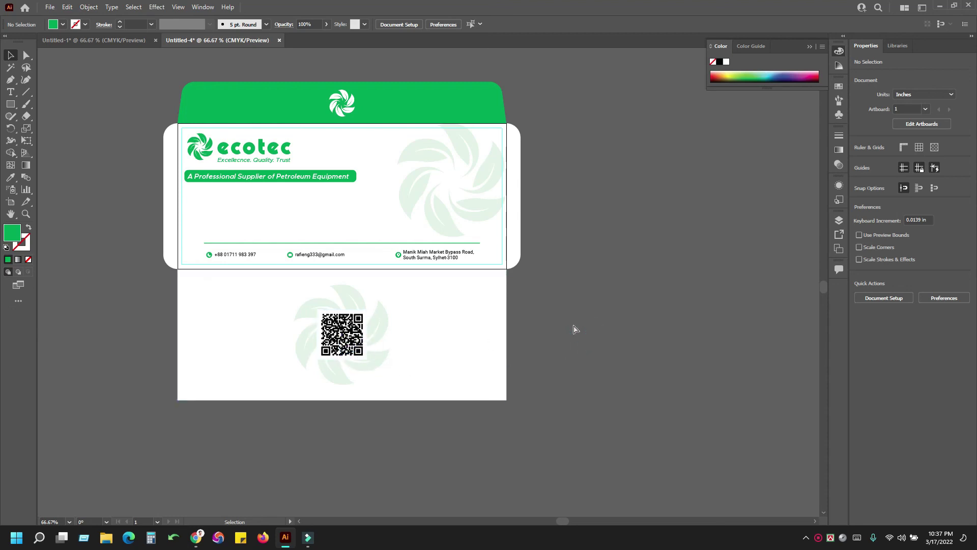
Collapse the floating Color panel and review the complete envelope layout, front and back.
key(ctrl+plus)
key(ctrl+minus)
drag(275, 272, 235, 314)
drag(196, 207, 242, 204)
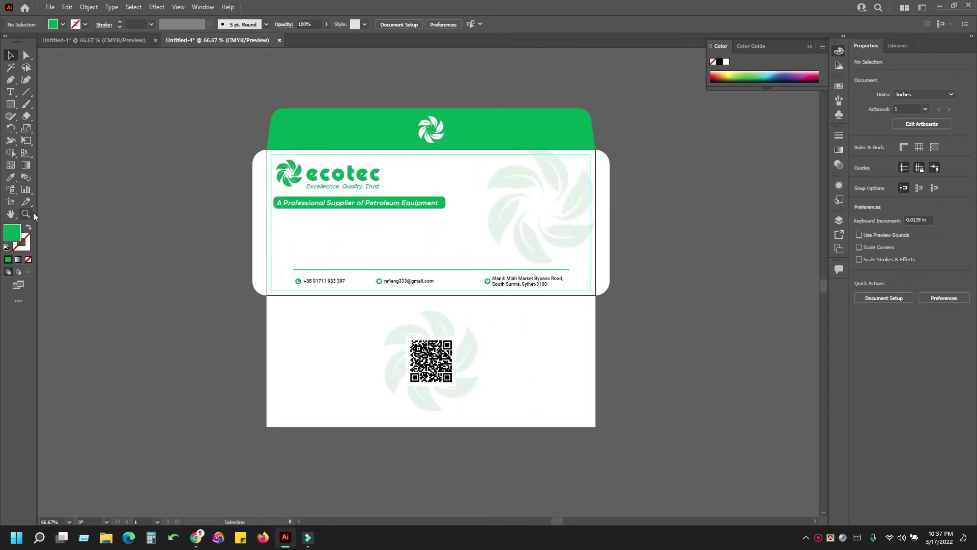
click(25, 213)
drag(448, 156, 458, 196)
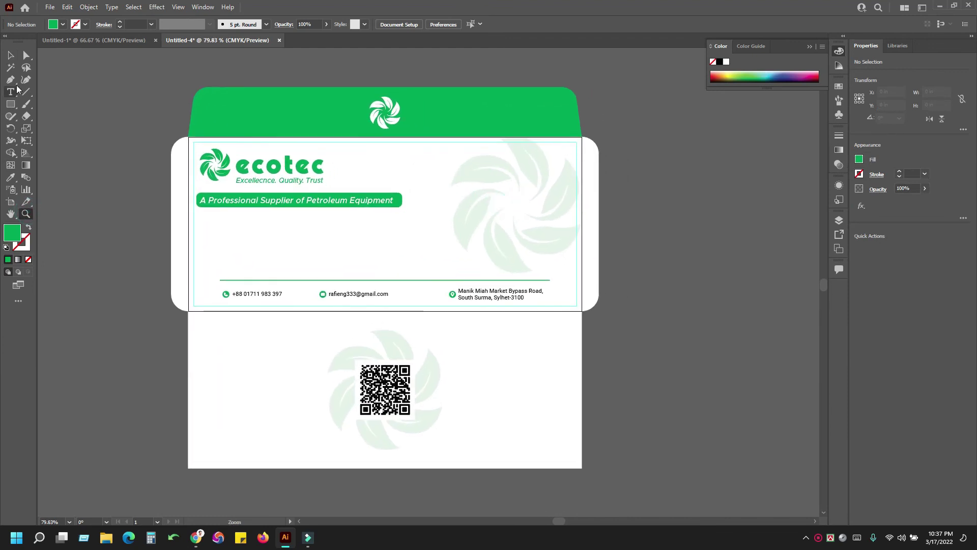
click(11, 55)
drag(235, 211, 644, 479)
click(648, 430)
drag(422, 306, 598, 292)
click(665, 238)
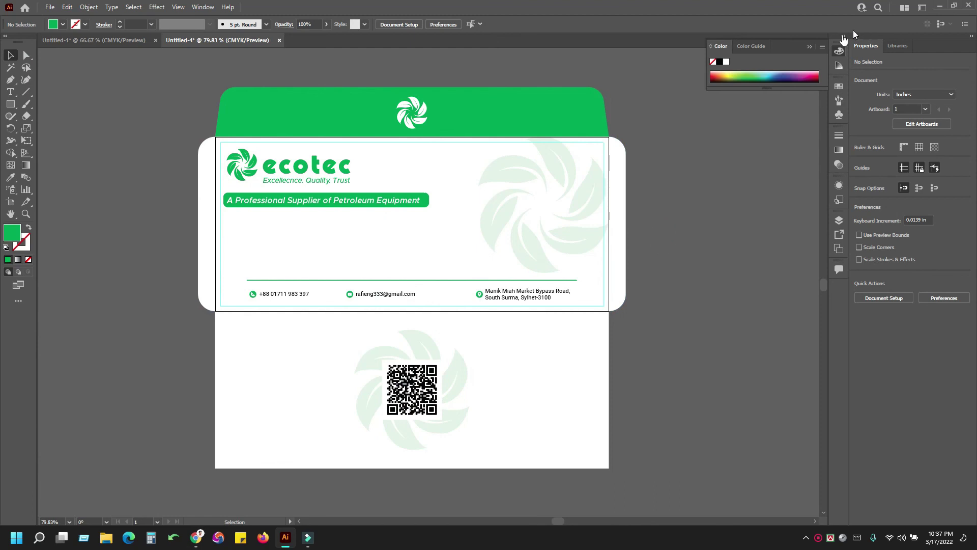
click(810, 47)
drag(694, 251, 691, 250)
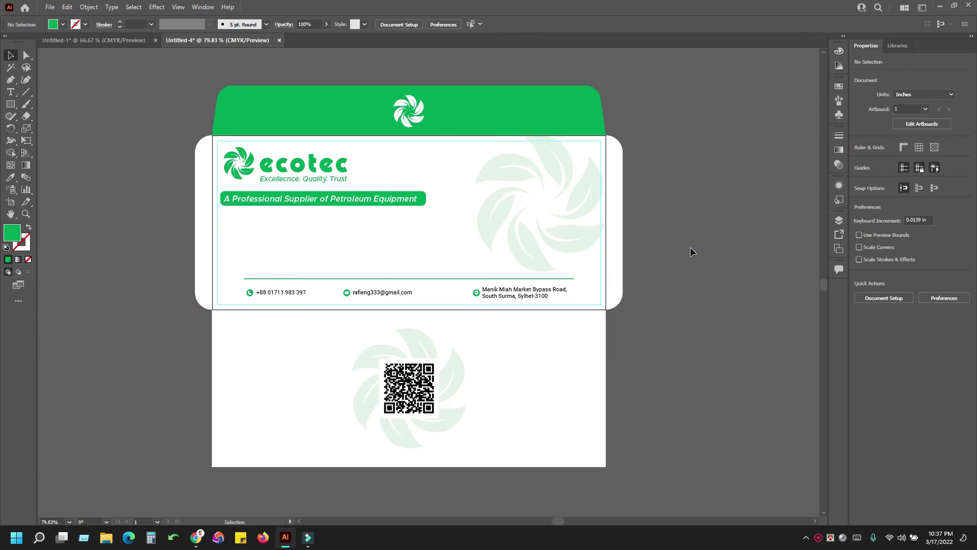